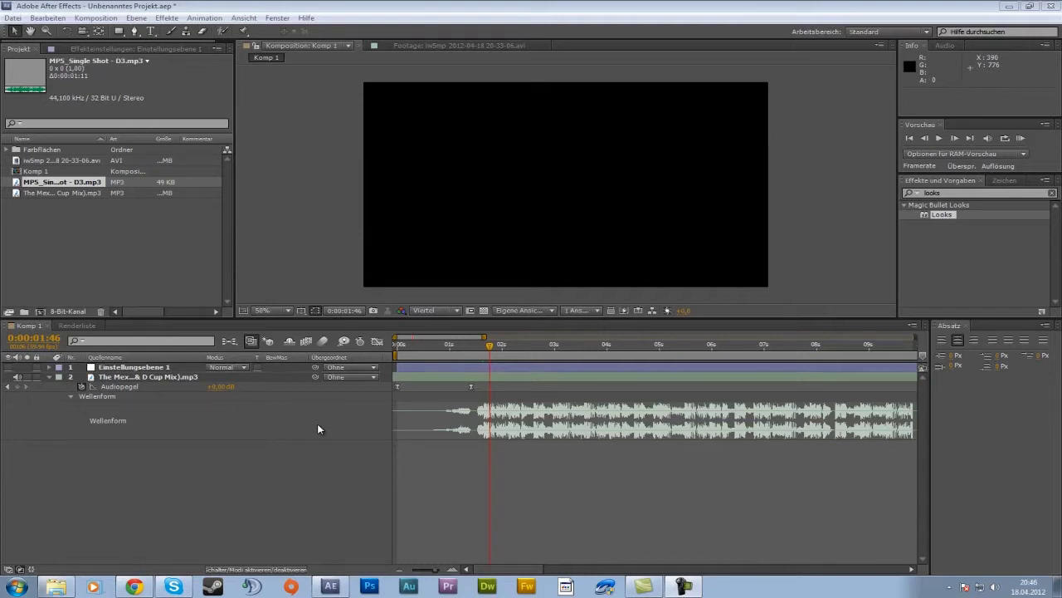
- RAM-preview Komp 1 to hear the music and stop playback near 9 seconds
key(KP_0)
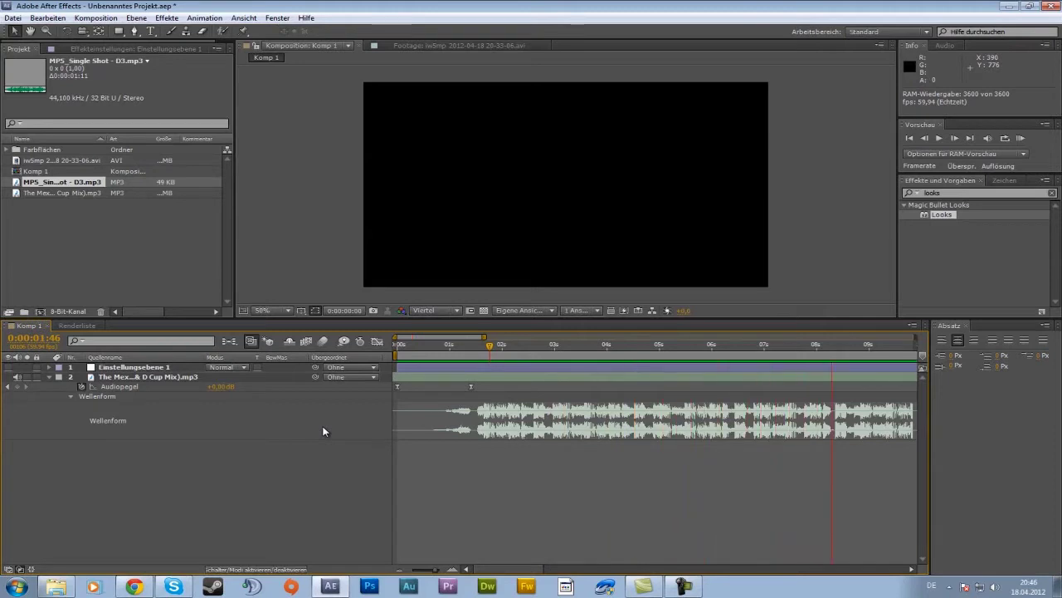
key(space)
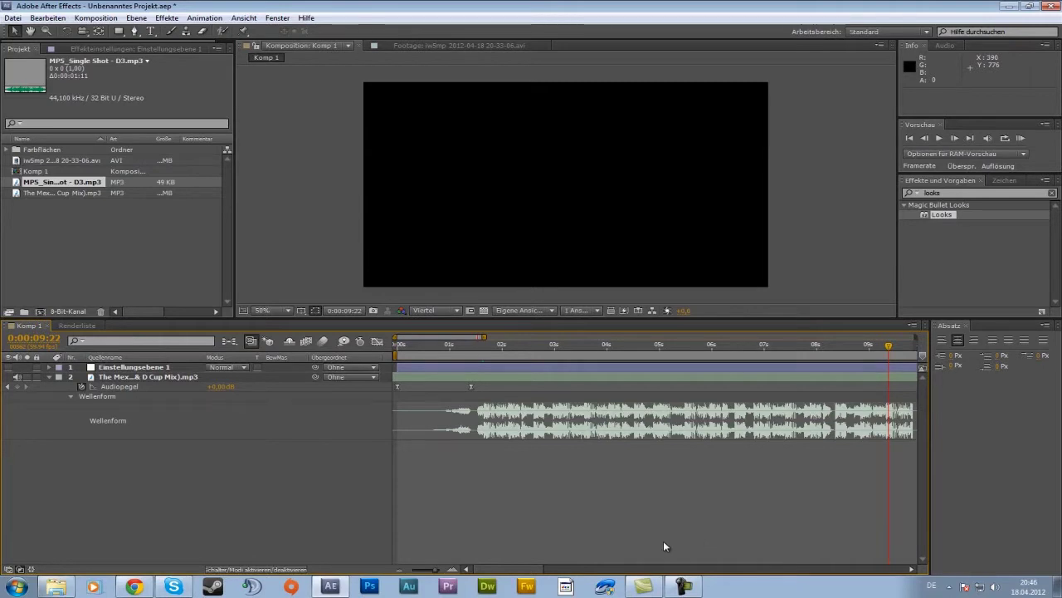
- Zoom into the song's opening seconds and set the current time to about 0:00:01:38
click(455, 571)
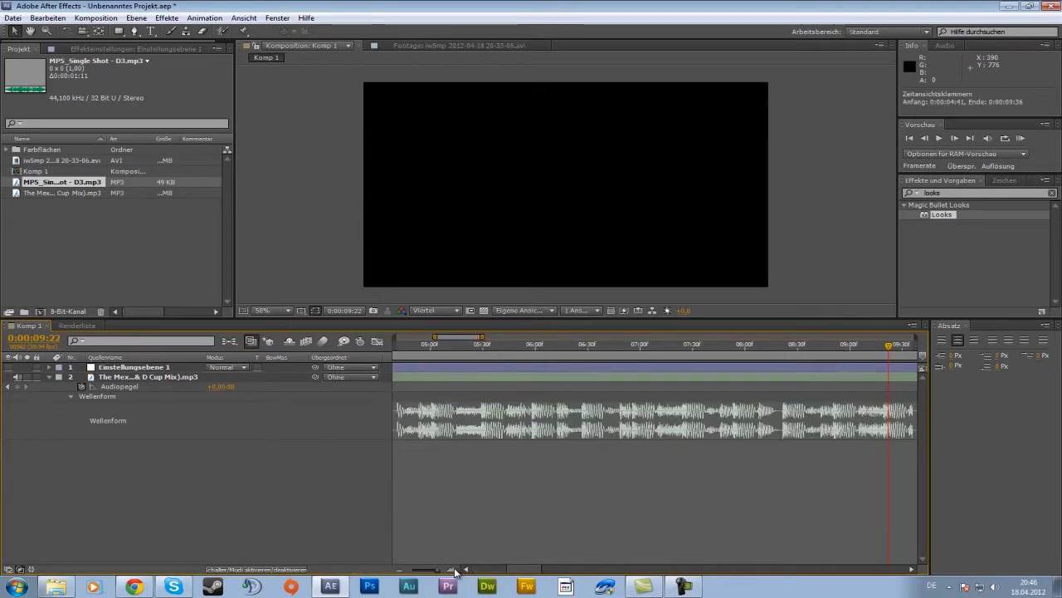
click(455, 571)
click(467, 570)
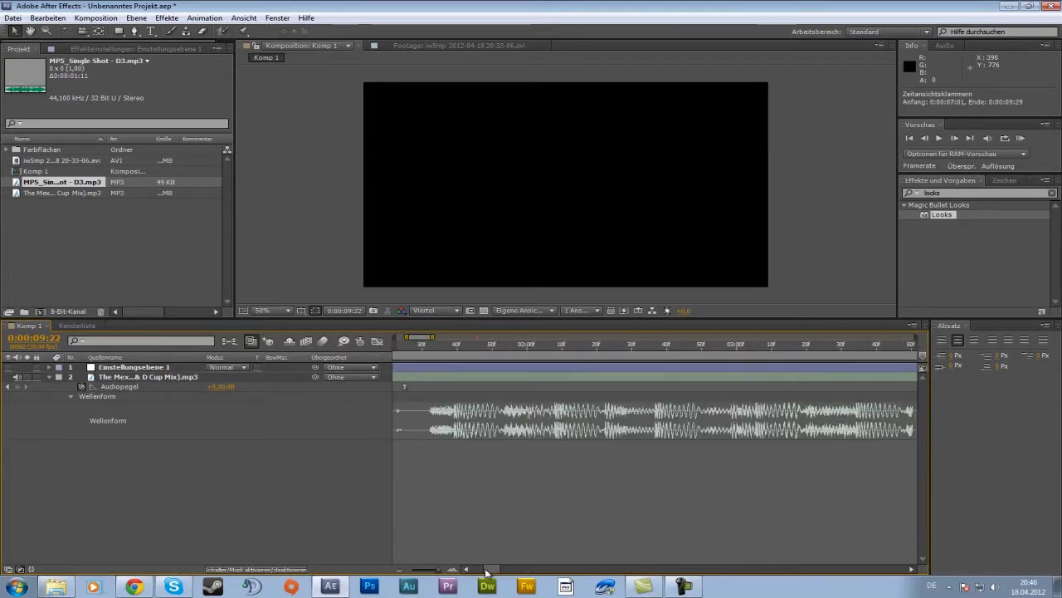
click(466, 571)
drag(492, 346, 559, 349)
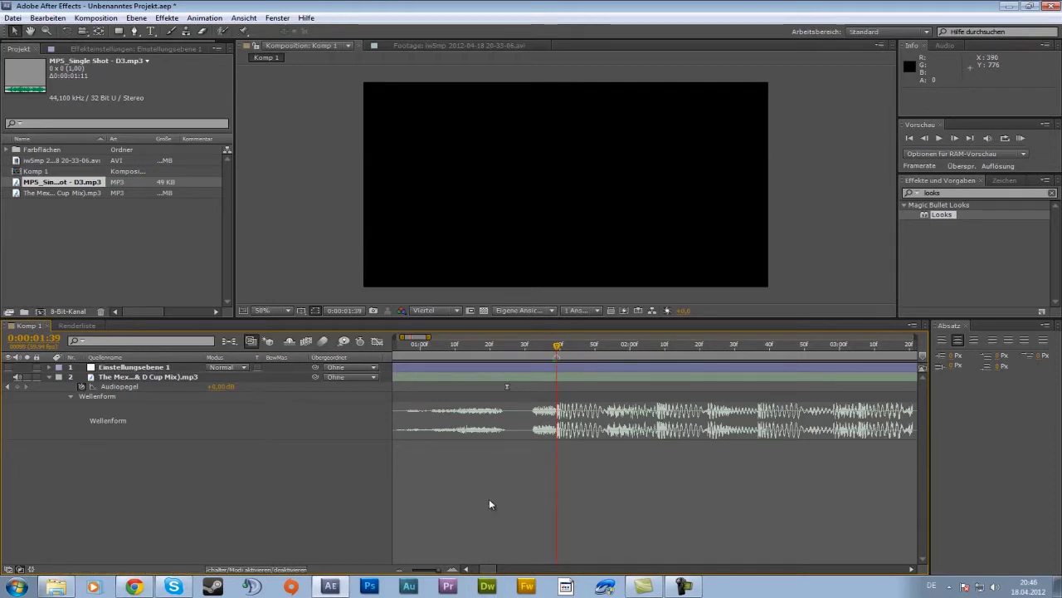
- Select the music layer and add markers on successive beats from the kick-in onward
click(555, 380)
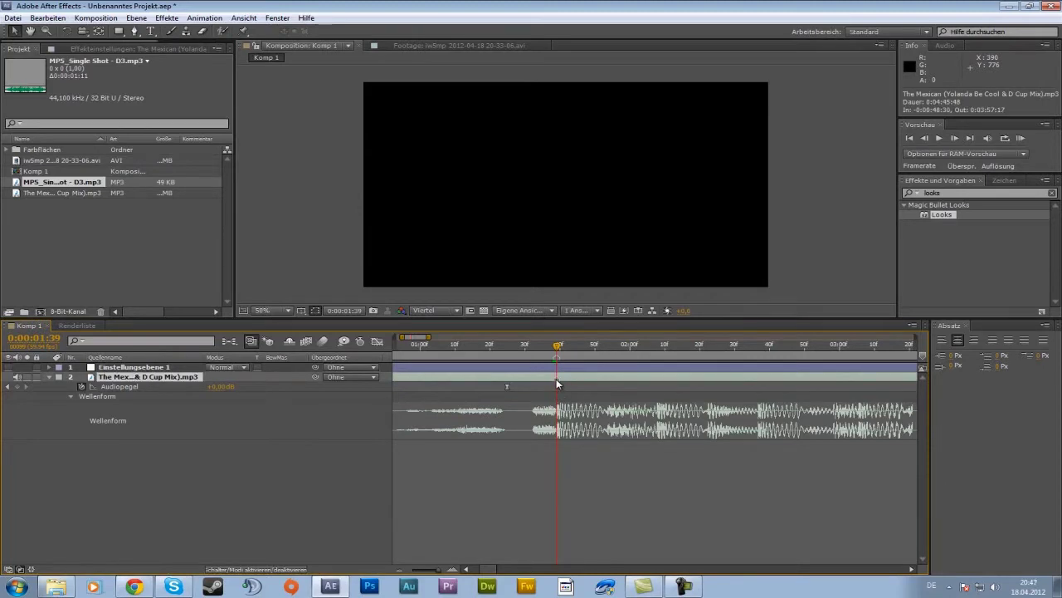
key(ctrl+z)
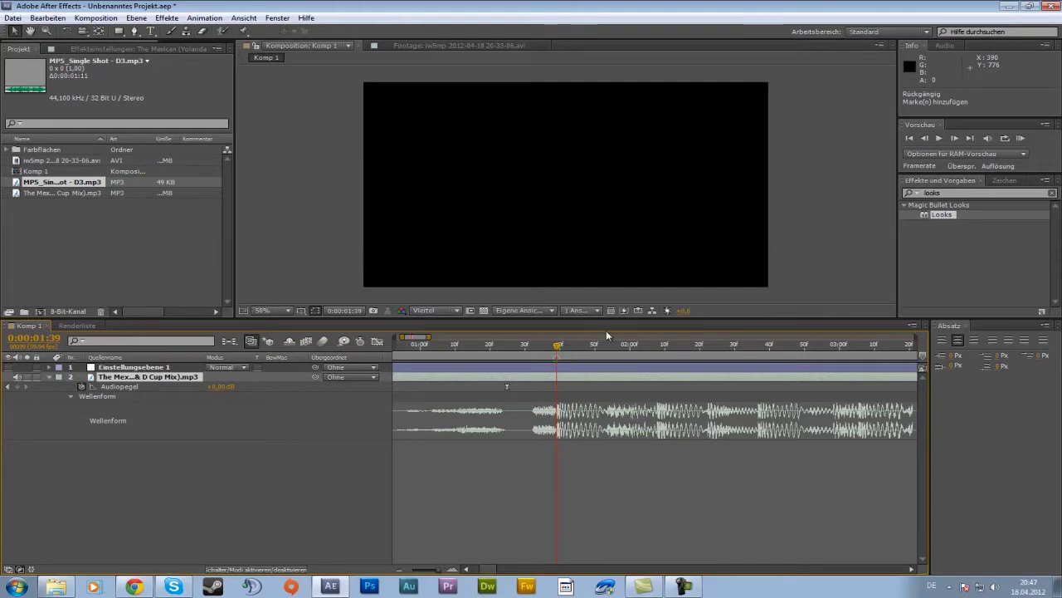
click(910, 570)
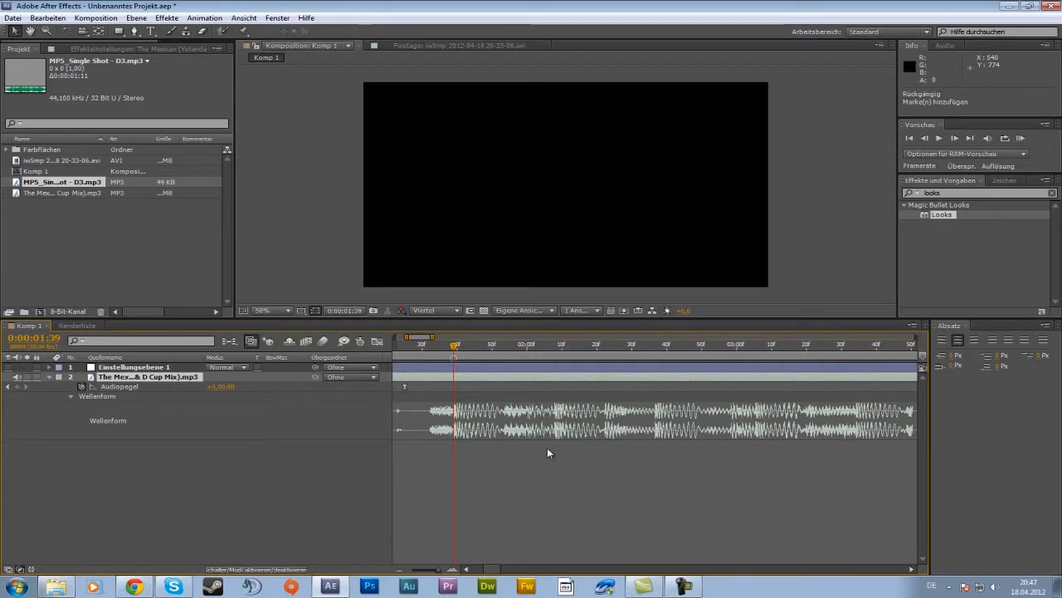
drag(480, 347, 507, 347)
- Zoom out to review all beat markers, zoom back in, and set the time to 0:00:01:39
key(semicolon)
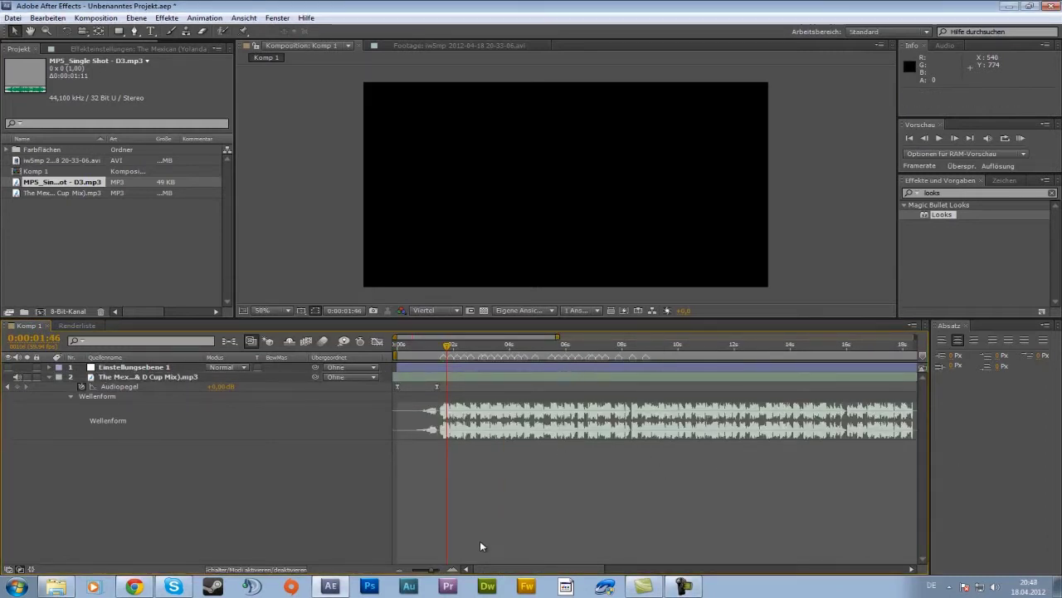
click(452, 570)
click(451, 570)
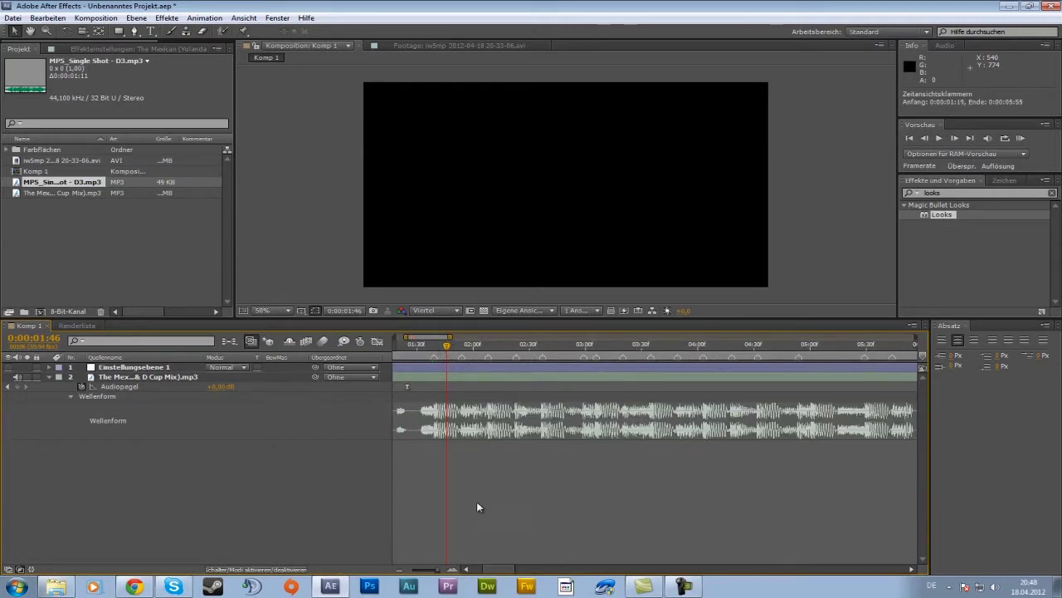
click(401, 572)
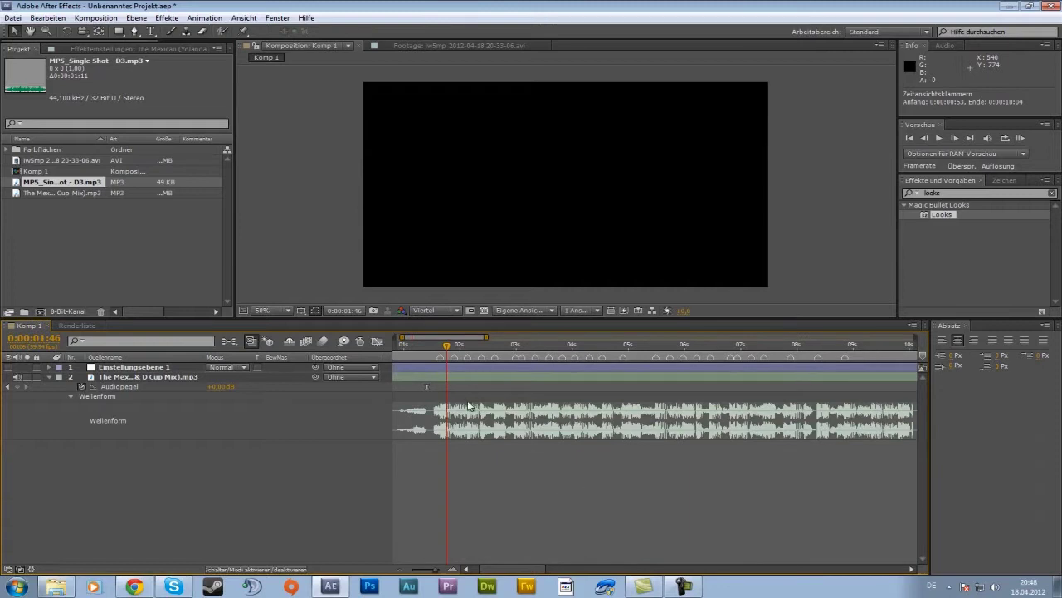
click(458, 571)
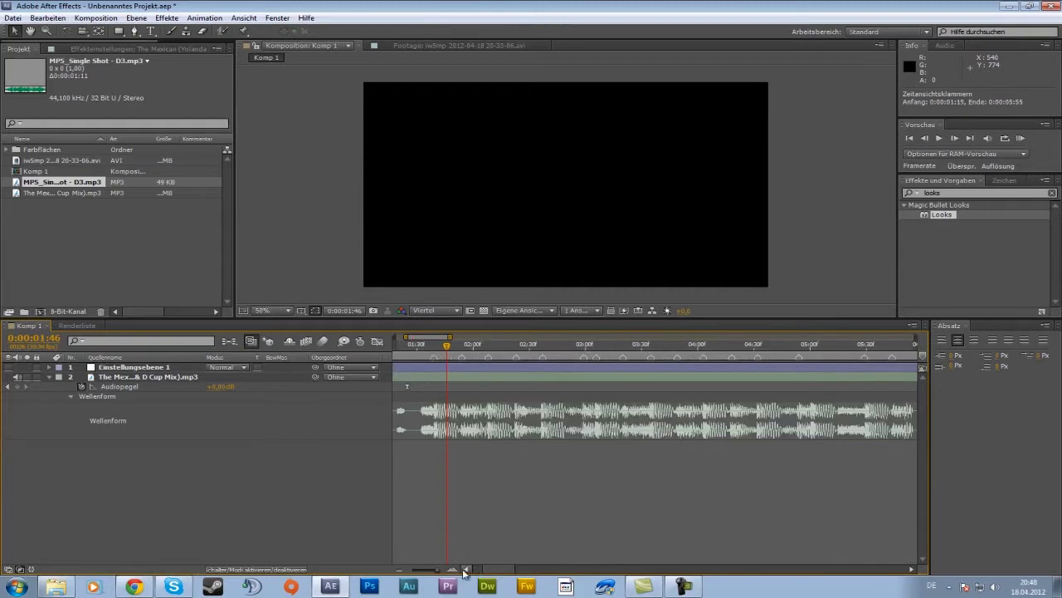
click(463, 570)
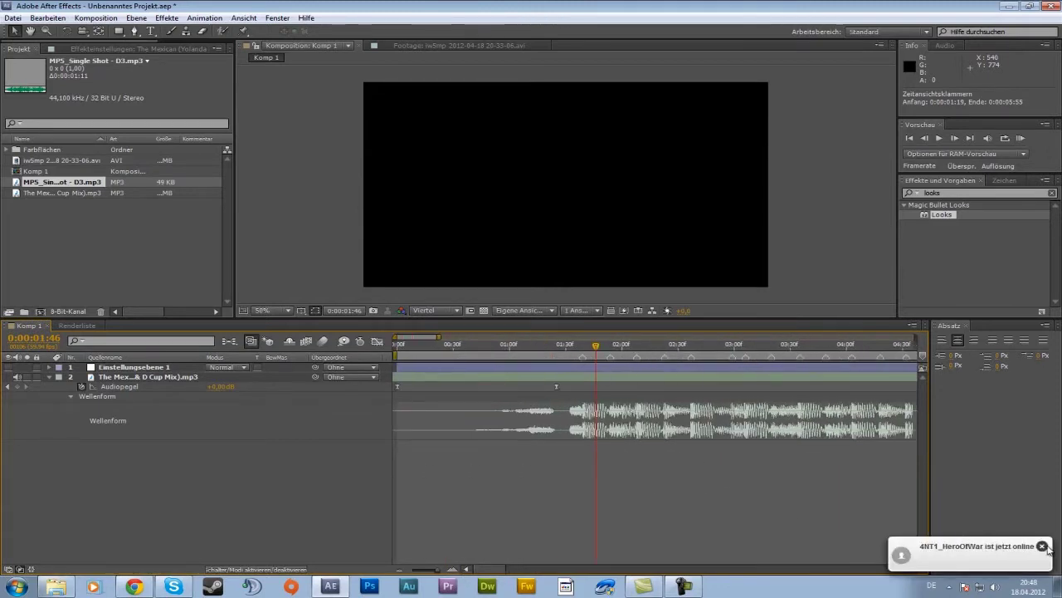
click(584, 344)
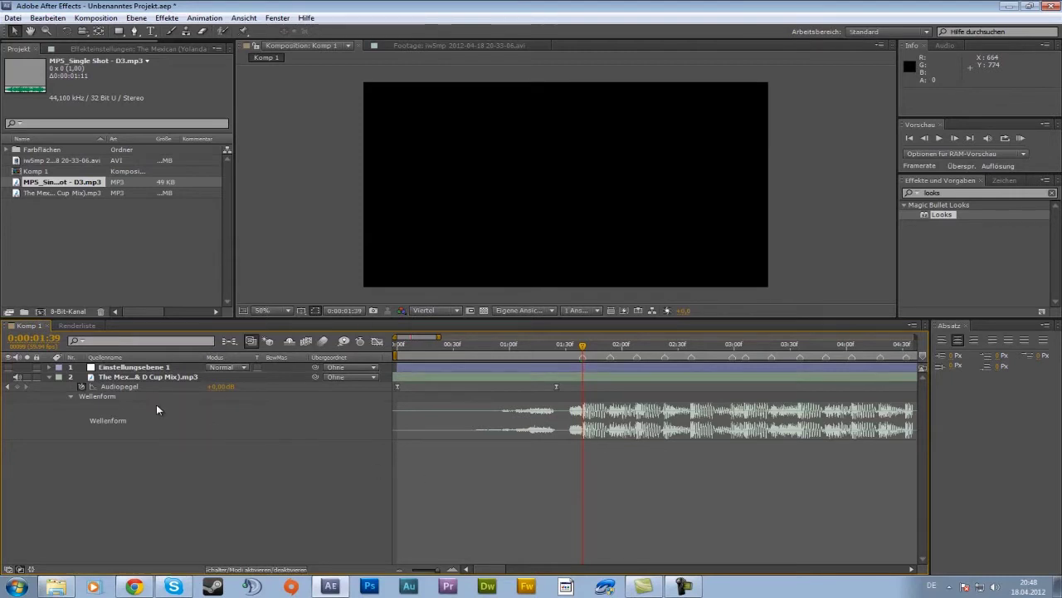
- Add MP5_Single Shot - D3.mp3 to Komp 1 and slide it to start on the 1:39 beat
drag(52, 185, 158, 372)
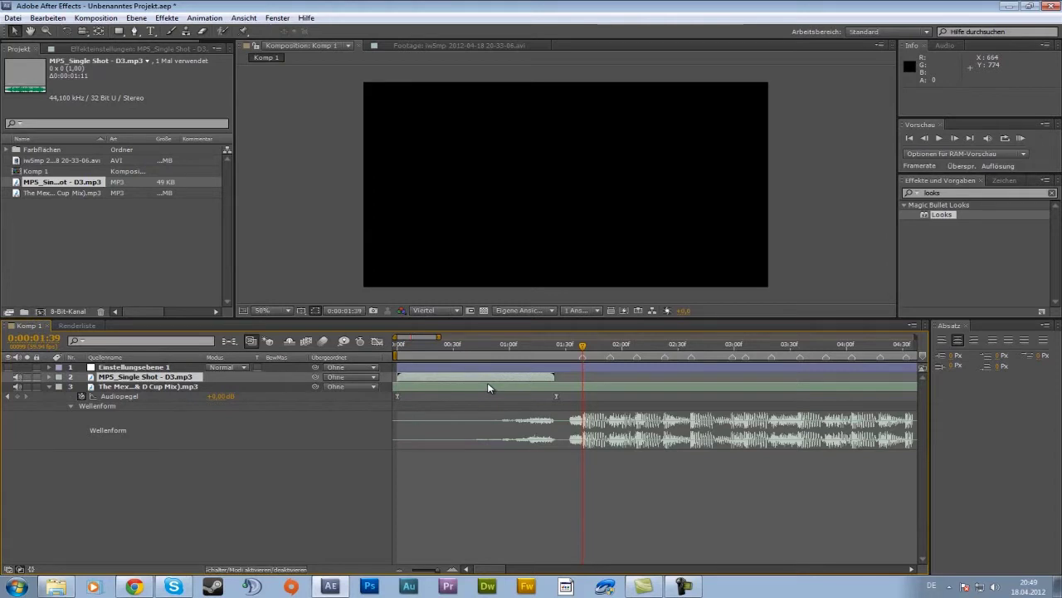
key(l)
key(l)
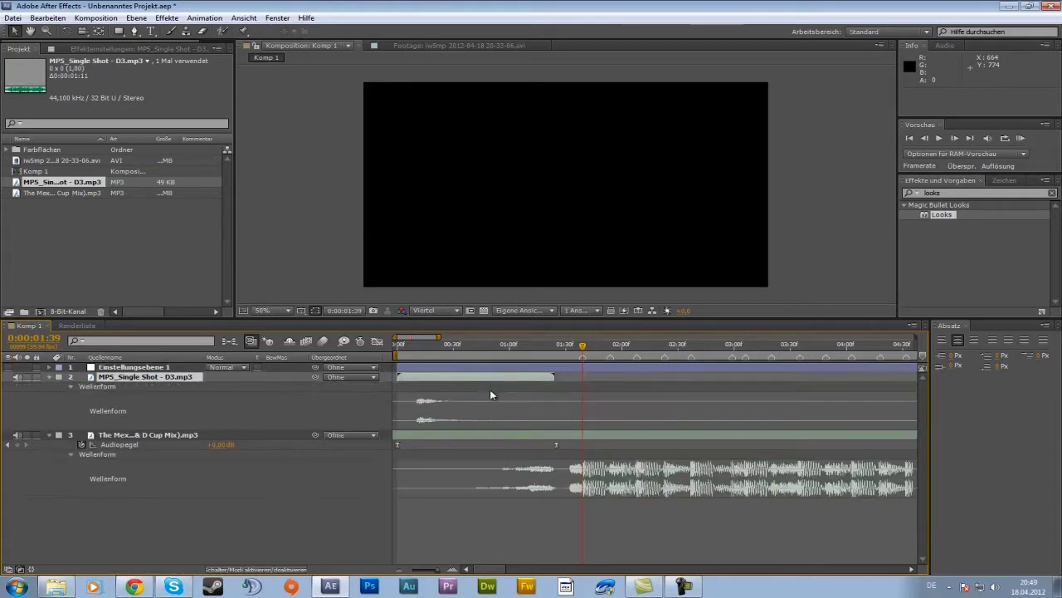
drag(491, 378, 656, 376)
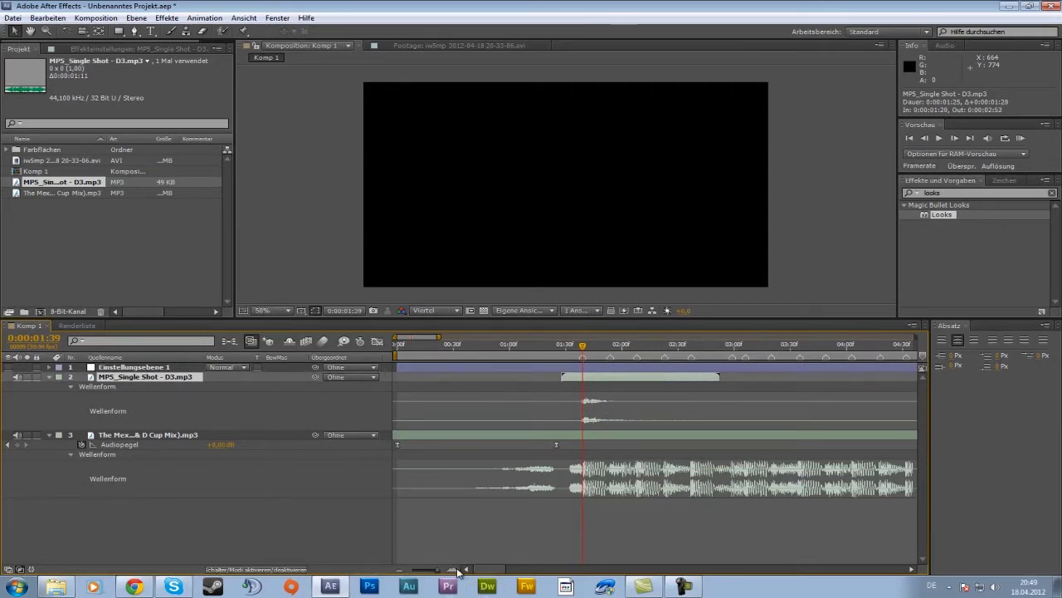
key(=)
key(=)
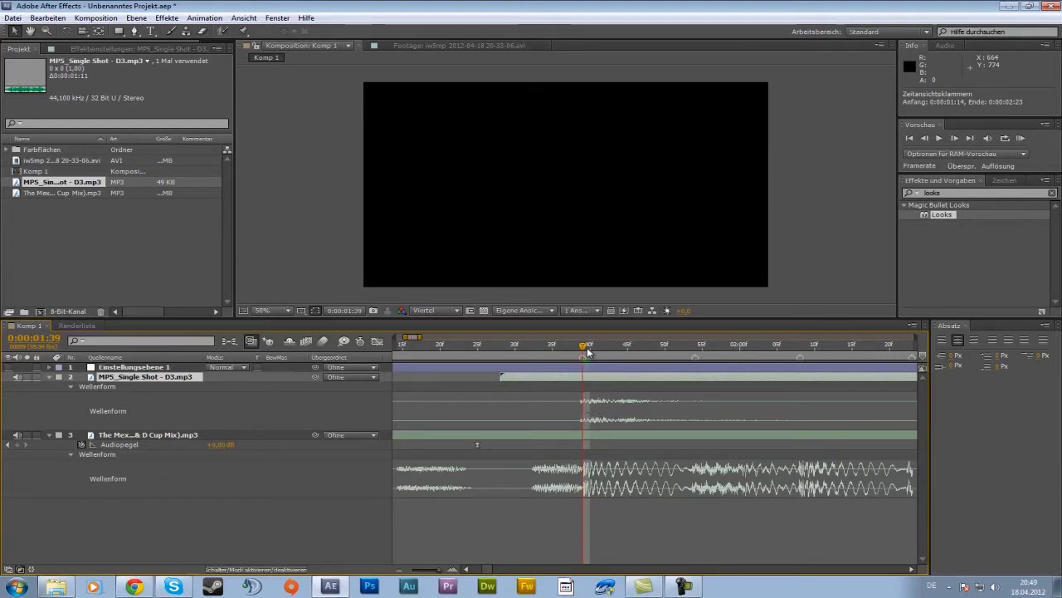
- Set the MP5 shot's audio level to +5 dB at 0:00:01:38
drag(586, 349, 571, 390)
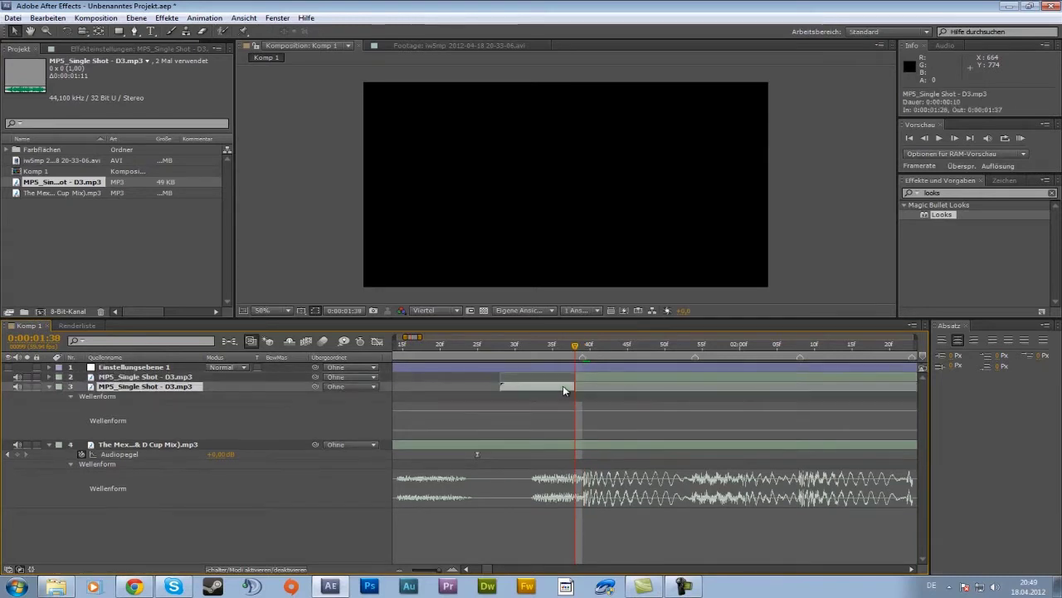
click(563, 385)
click(587, 378)
key(l)
key(l)
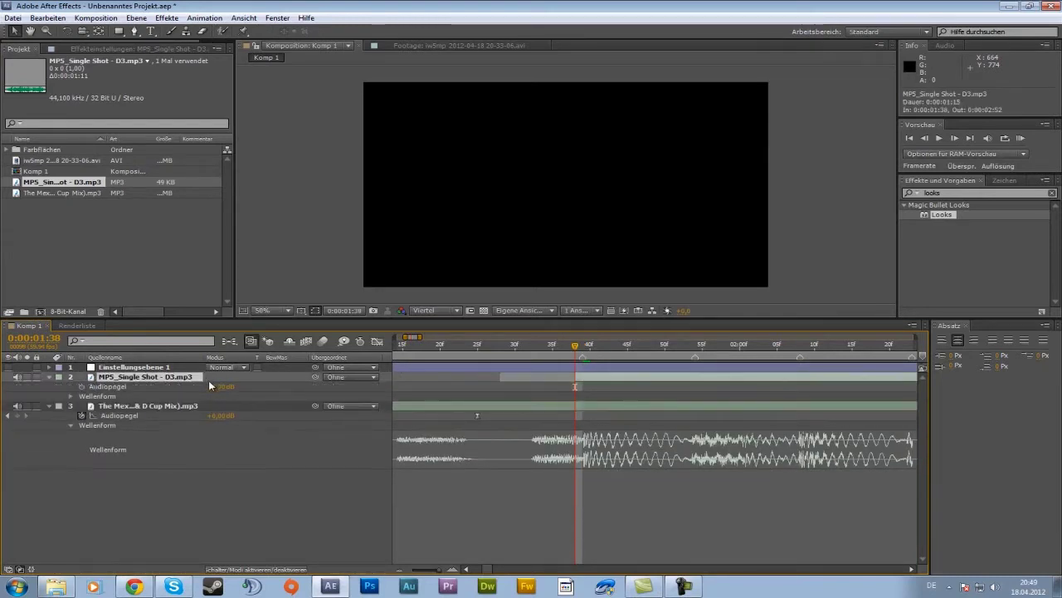
click(218, 386)
text(5)
key(Return)
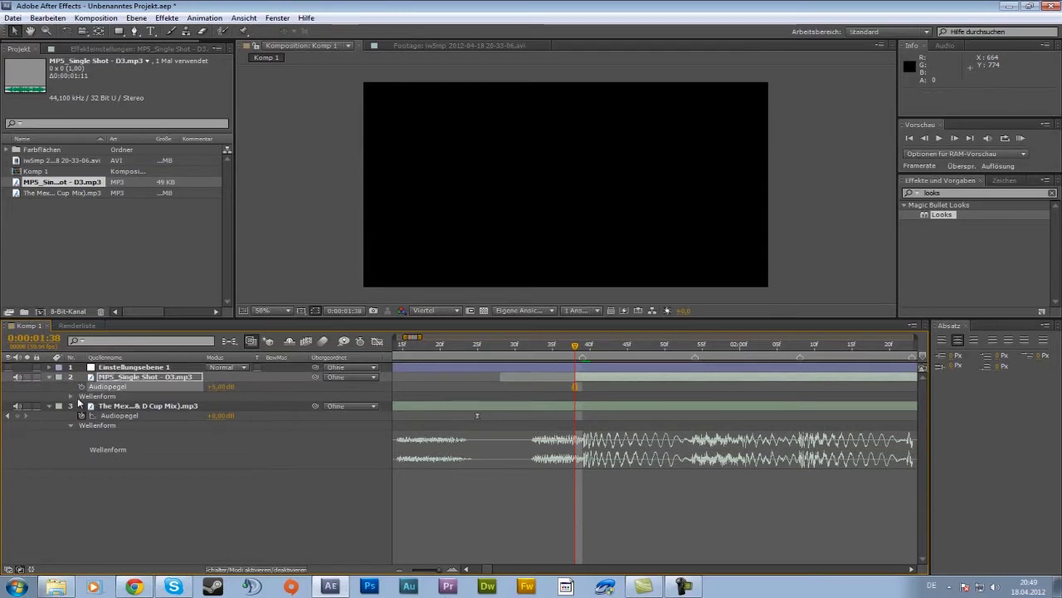
- Show the shot's waveform, scrub and play it, then park the time at about 0:00:02:08
click(70, 398)
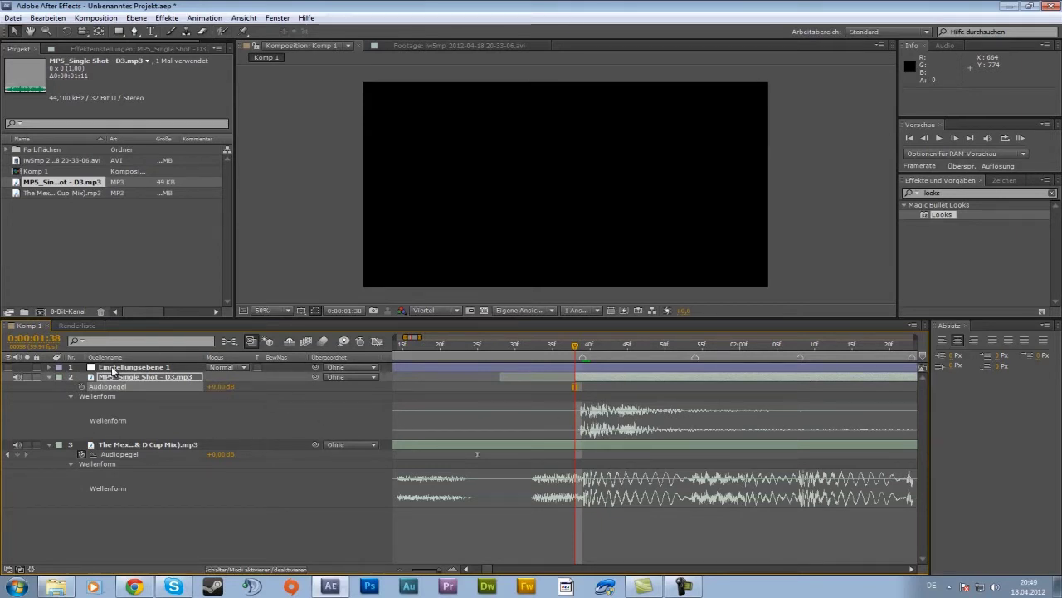
click(49, 377)
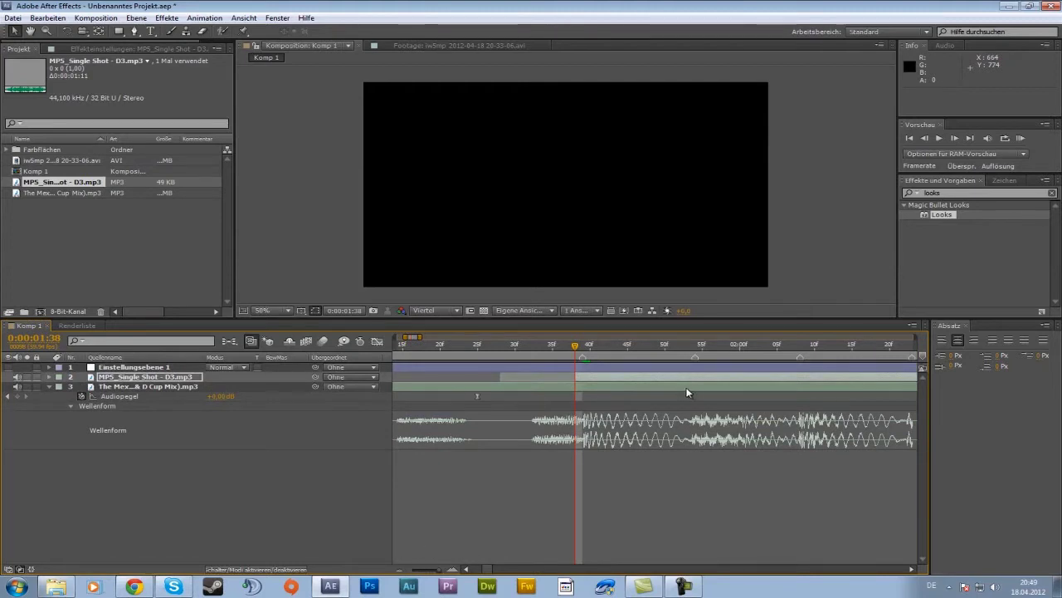
key(l)
key(l)
click(913, 569)
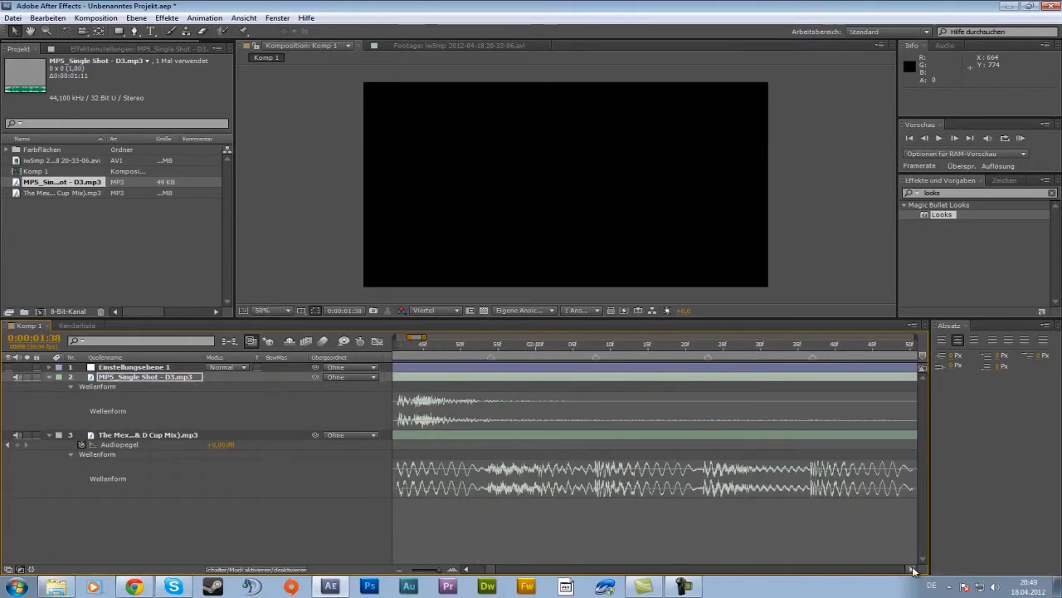
click(595, 345)
drag(596, 345, 493, 345)
key(space)
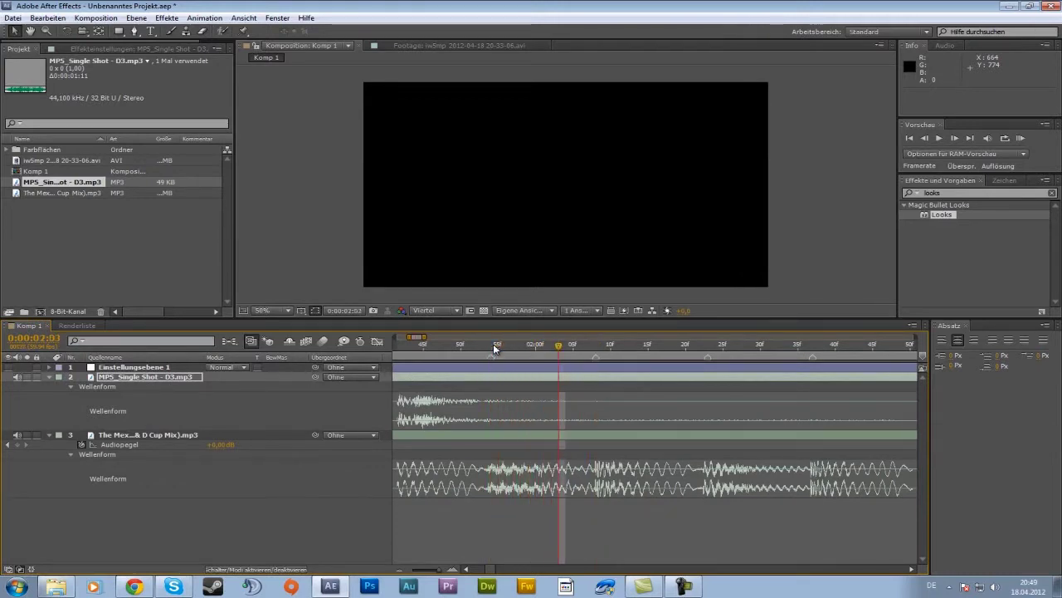
click(592, 351)
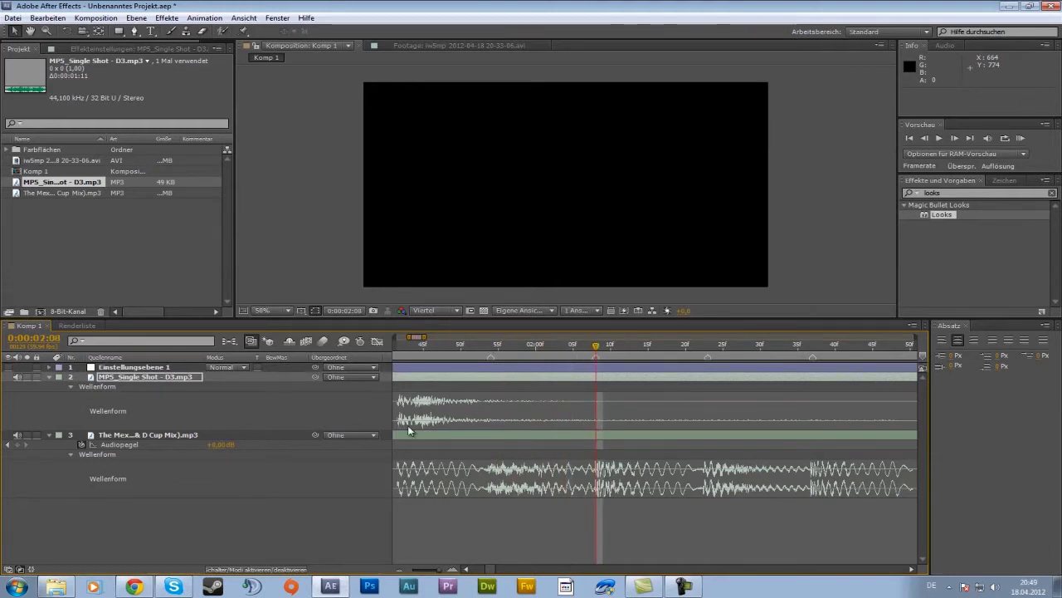
- Keyframe the shot's audio level down to -40 dB and trim its out point at the current time
click(126, 377)
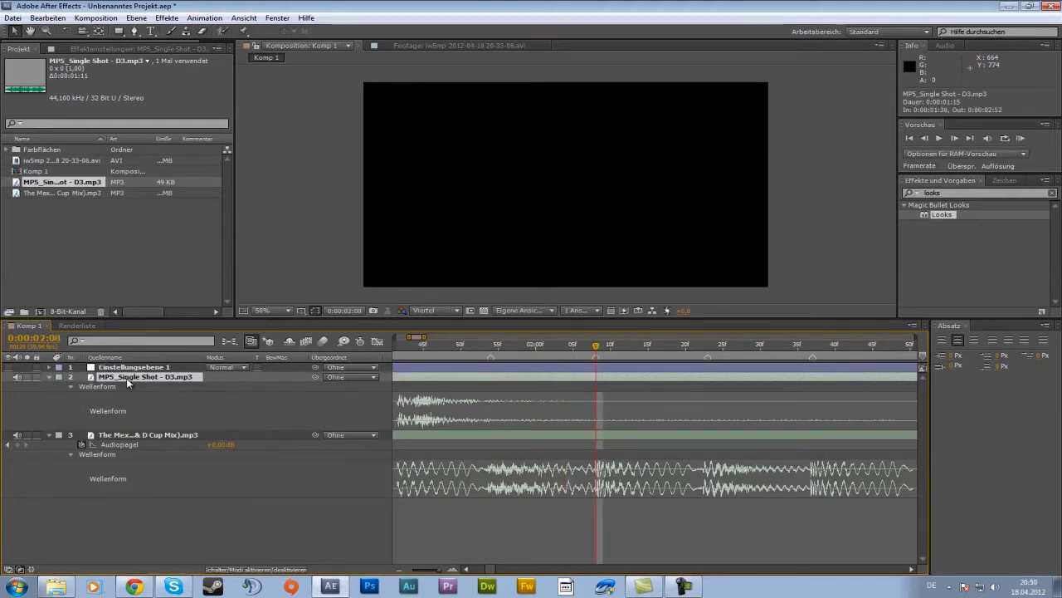
key(l)
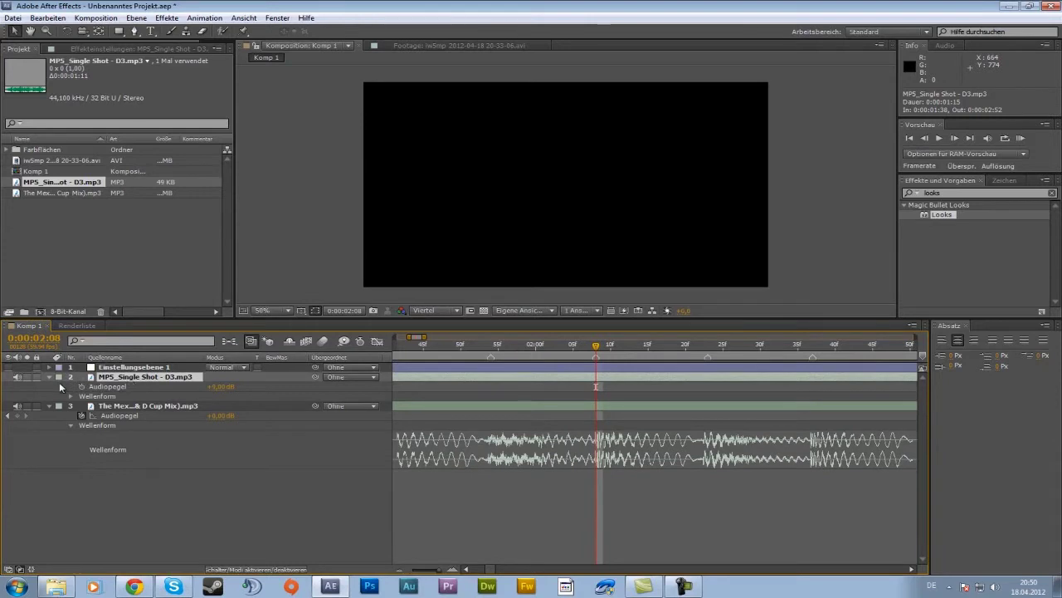
click(81, 387)
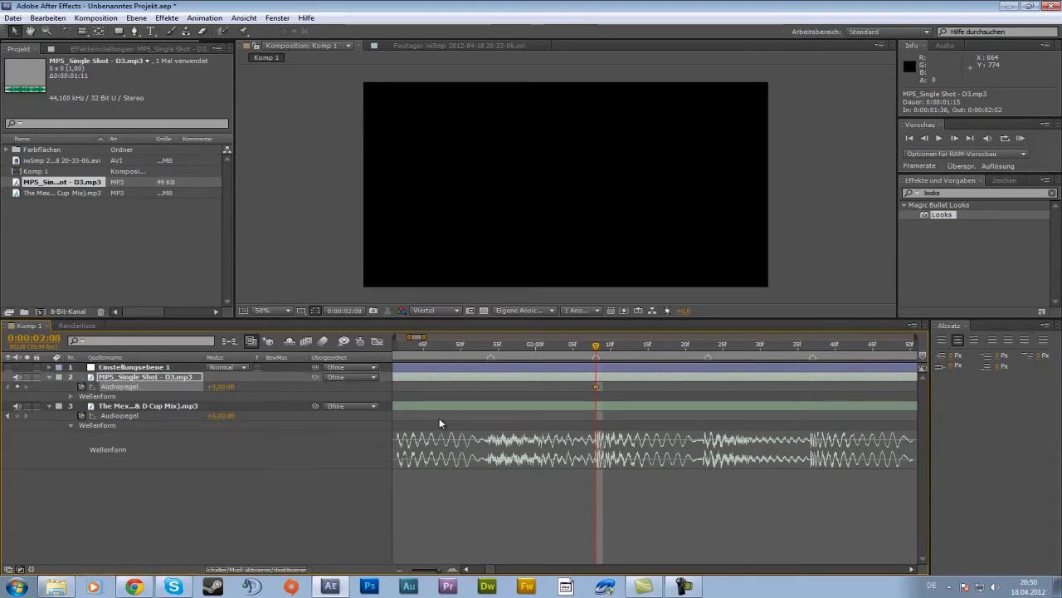
key(space)
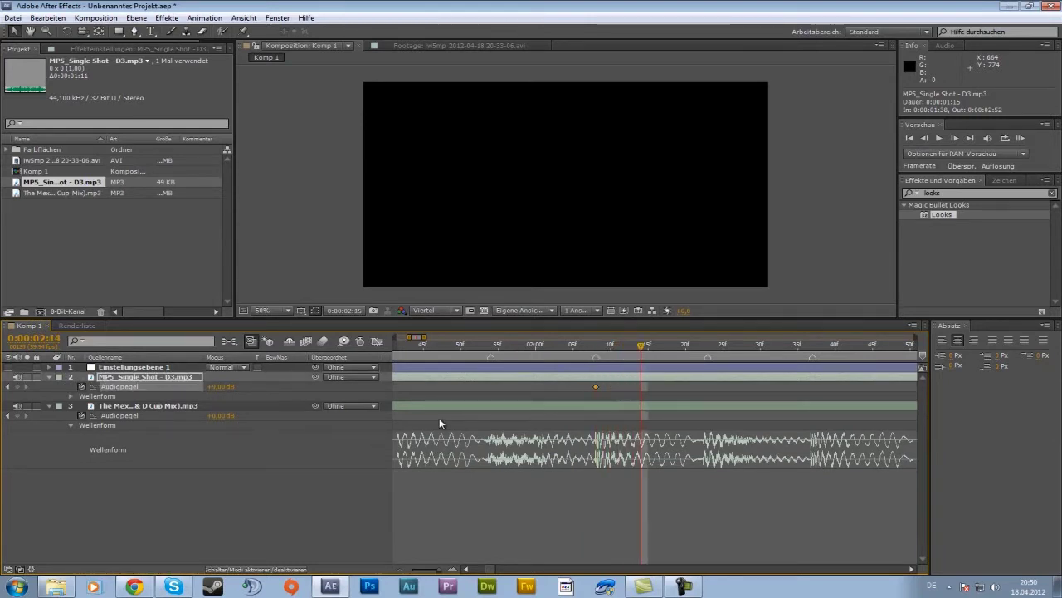
click(218, 387)
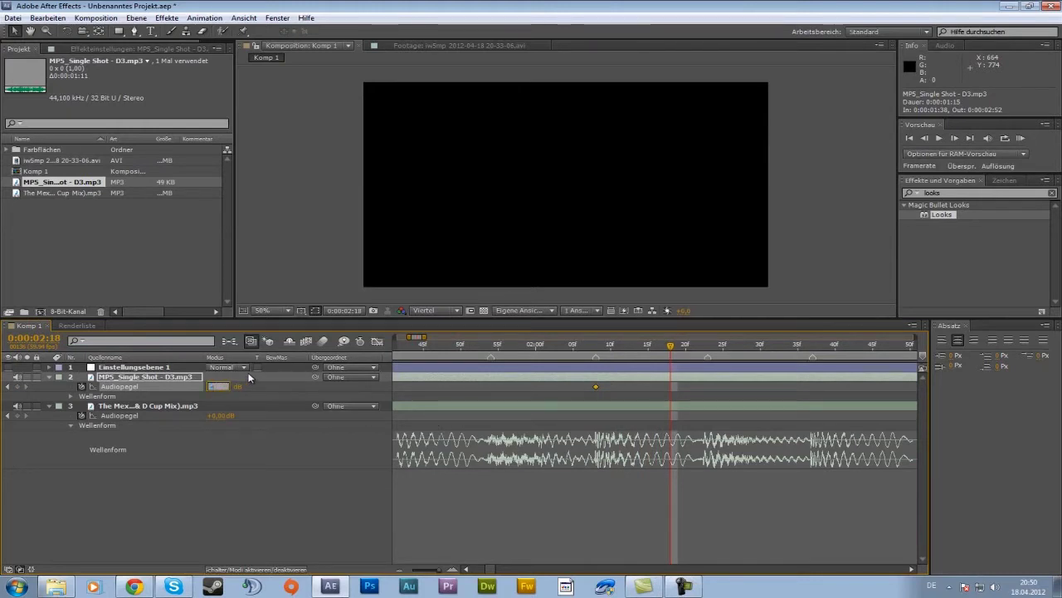
text(-40)
key(Return)
key(alt+bracketright)
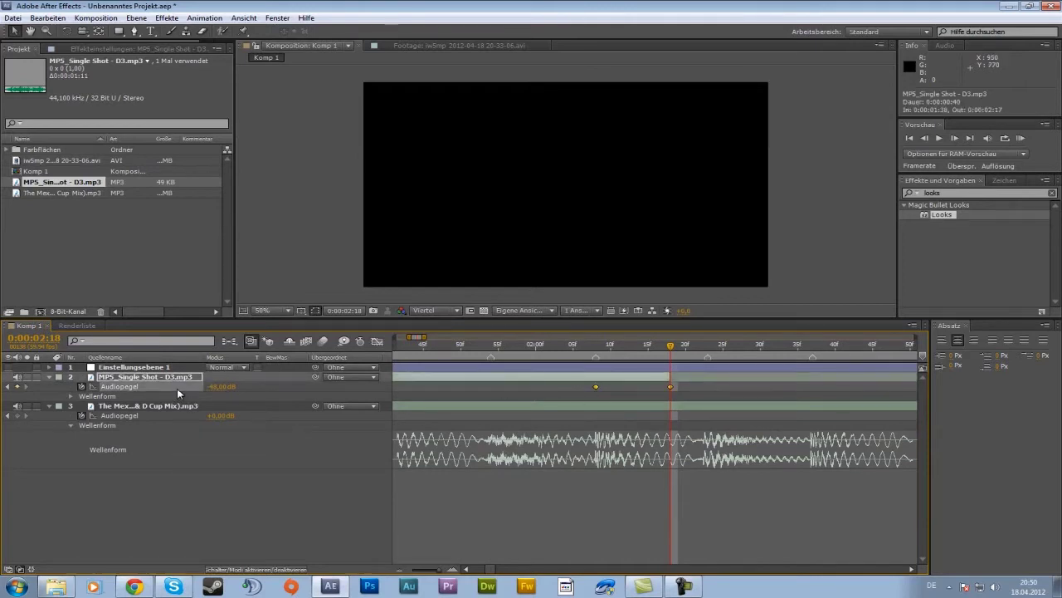
- Collapse the shot layer, then duplicate it with Ctrl+D, dragging each copy slightly later
click(398, 571)
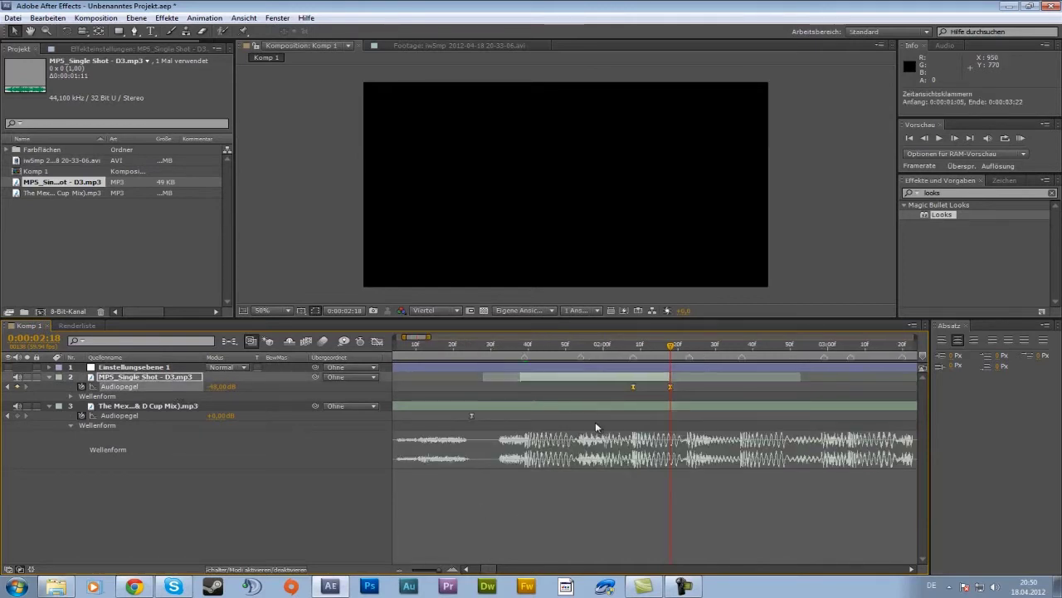
click(49, 376)
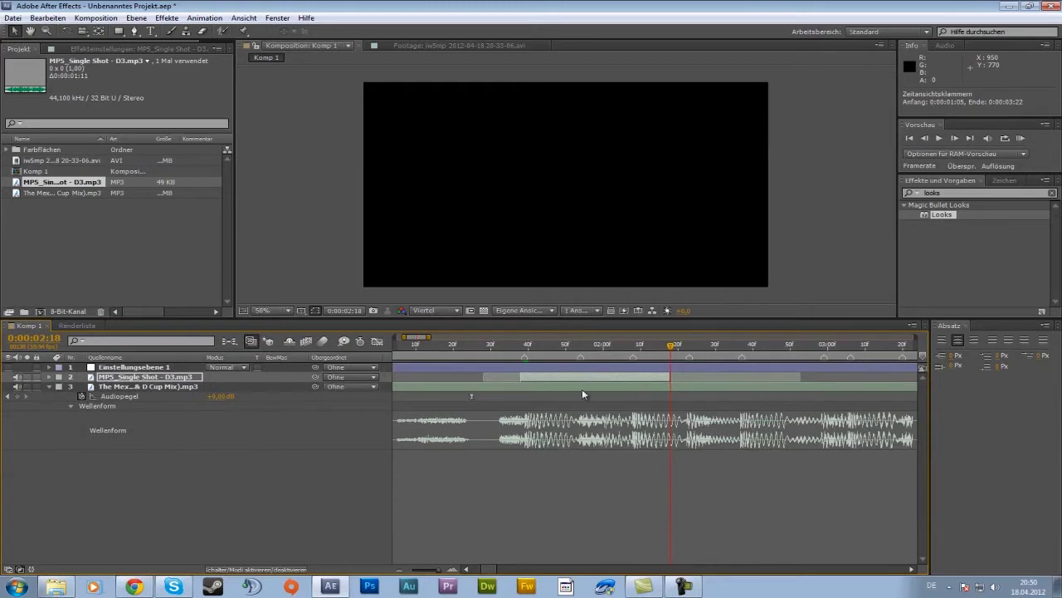
click(580, 344)
key(ctrl+d)
drag(569, 385, 625, 384)
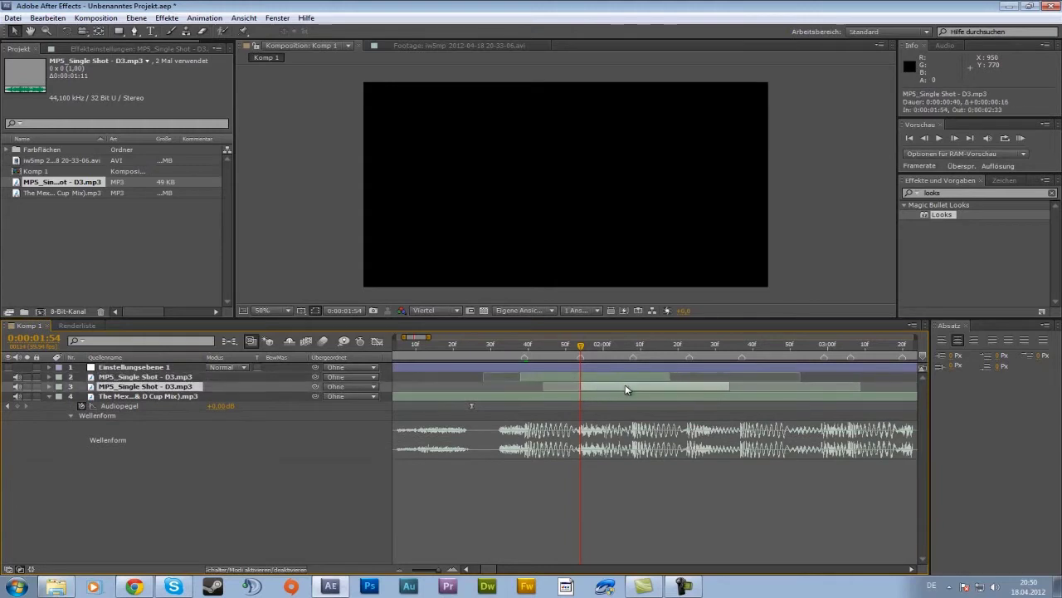
drag(581, 345, 633, 346)
key(ctrl+d)
drag(634, 395, 684, 397)
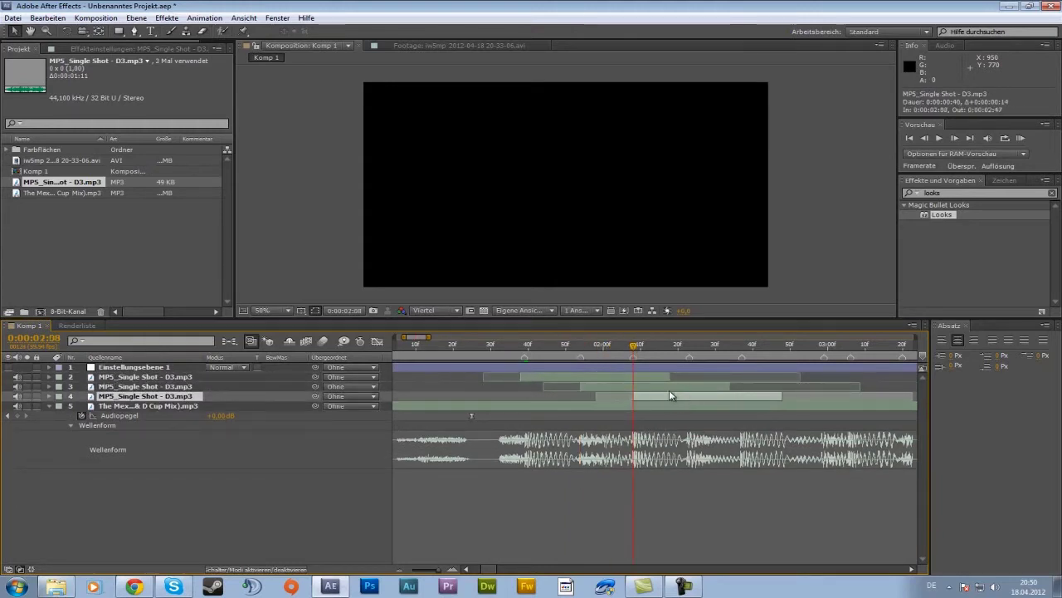
mouse_move(634, 429)
mouse_down()
mouse_move(693, 429)
mouse_move(748, 406)
mouse_up()
key(ctrl+d)
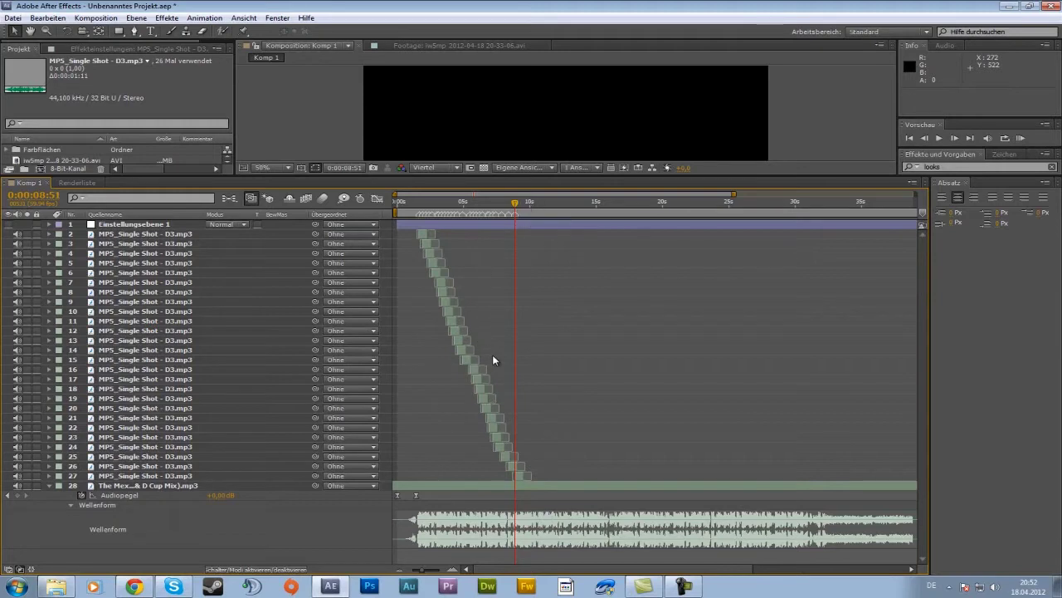
- End the work area at 0:00:09:46, RAM-preview gunshots with music, then select layer 27
click(524, 206)
drag(525, 206, 528, 207)
key(n)
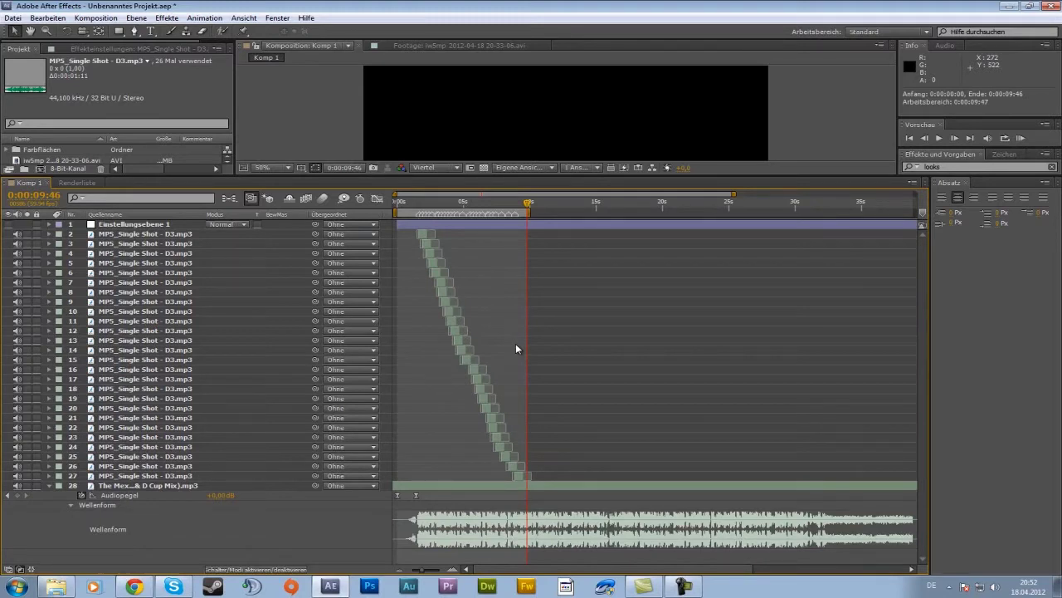
key(KP_0)
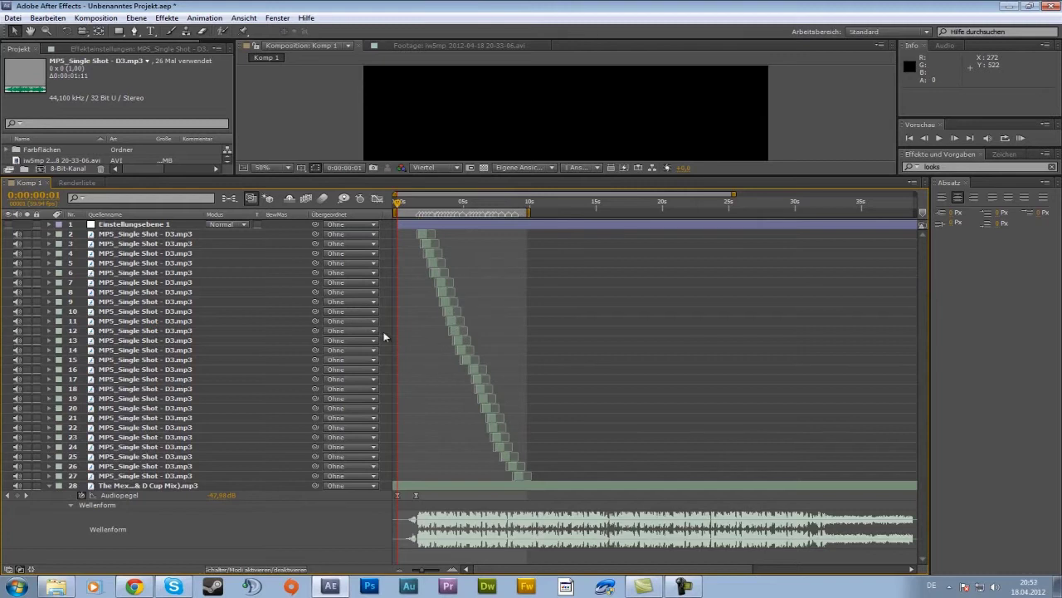
click(453, 570)
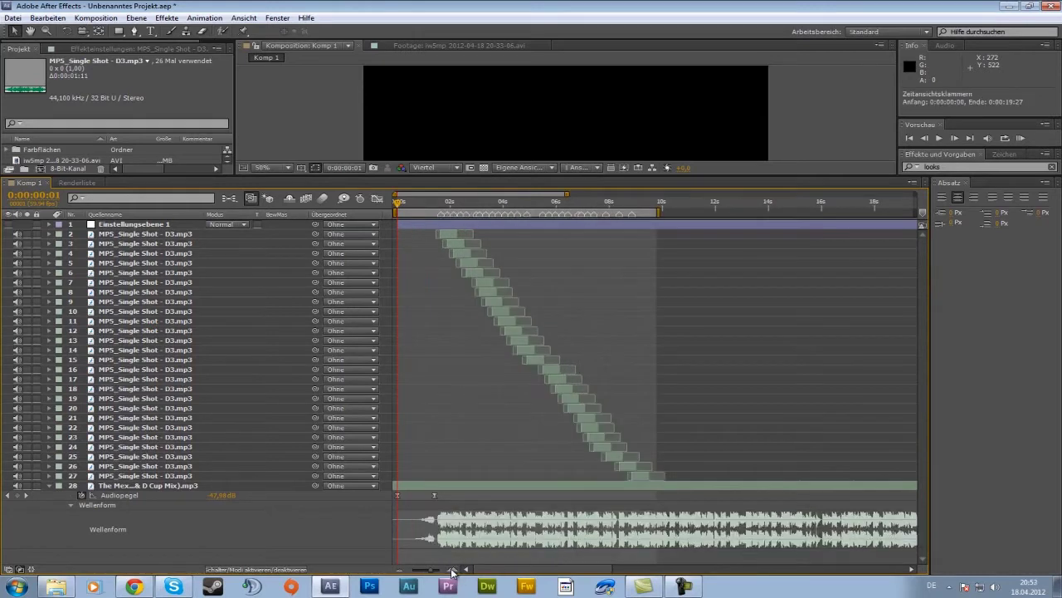
click(157, 476)
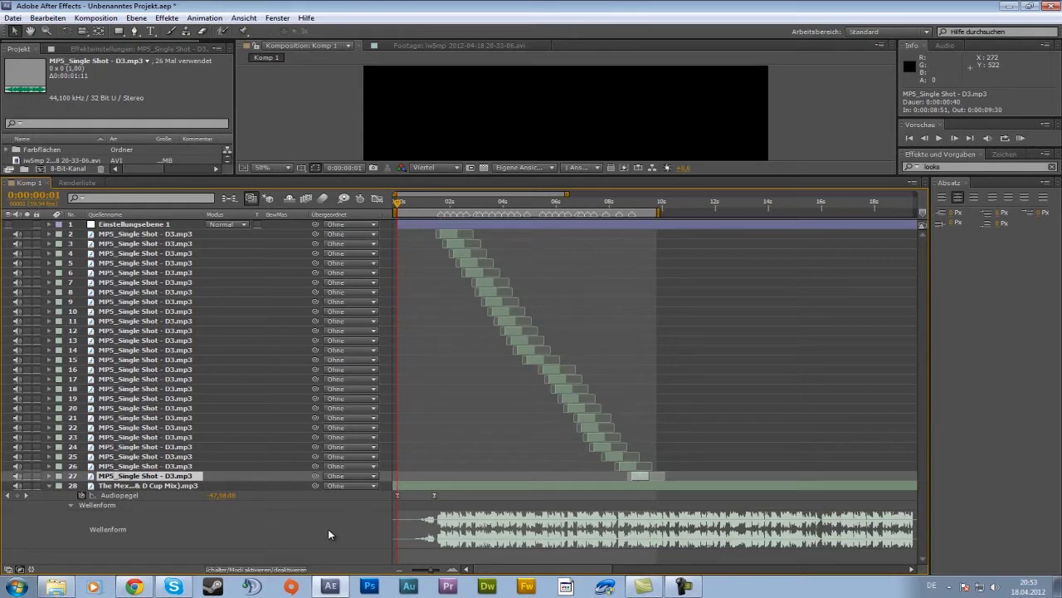
- Show the Switches columns with F4 and turn on the Shy switch for layers 2–27
click(239, 570)
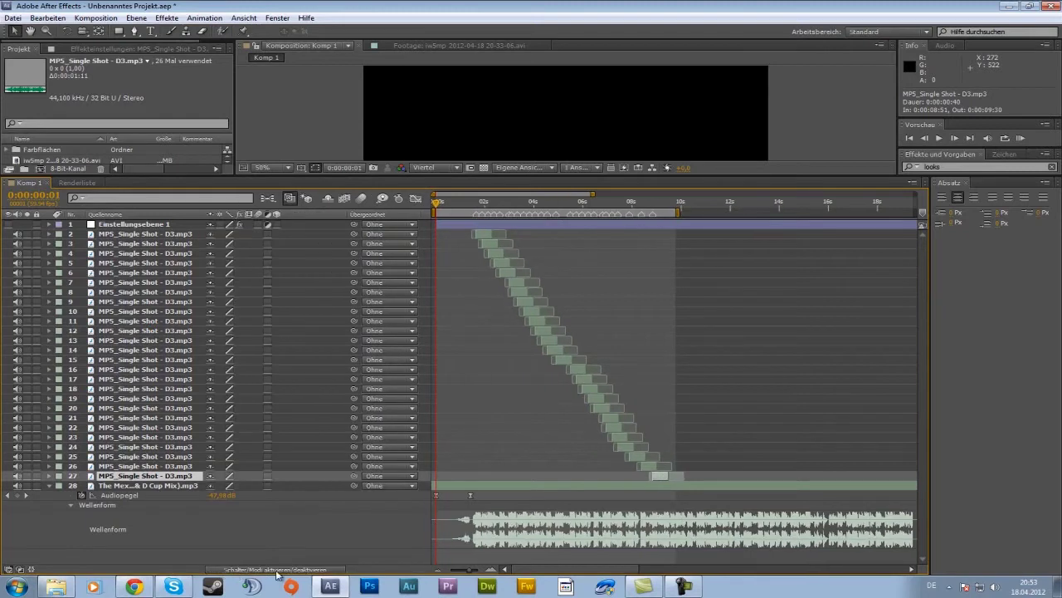
key(F4)
key(F4)
drag(209, 236, 211, 262)
drag(210, 237, 212, 480)
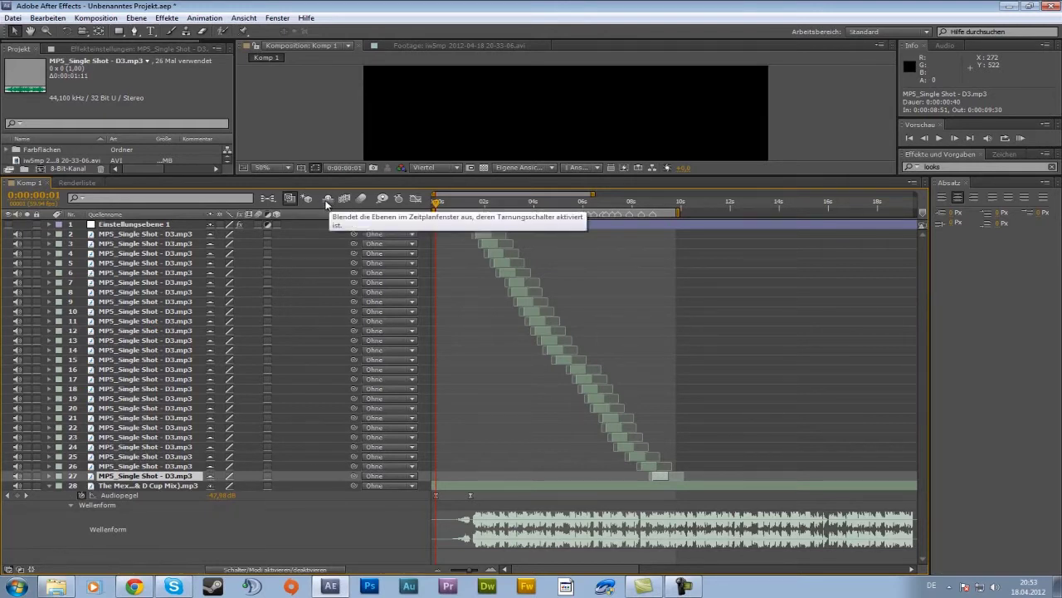
- Toggle Hide Shy Layers on and off a few times to check the gunshot layers disappear
click(124, 236)
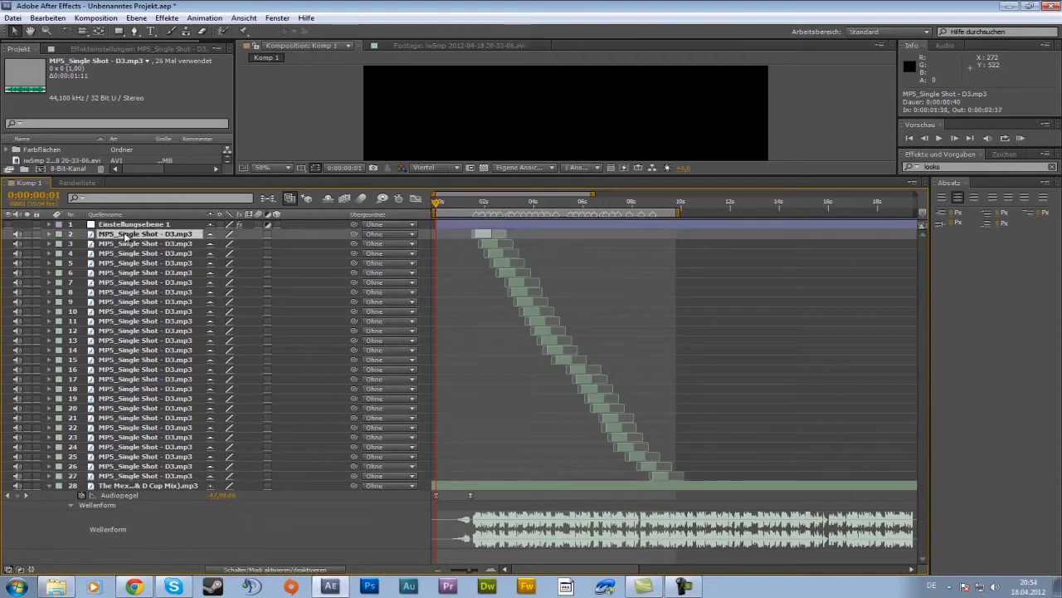
click(154, 244)
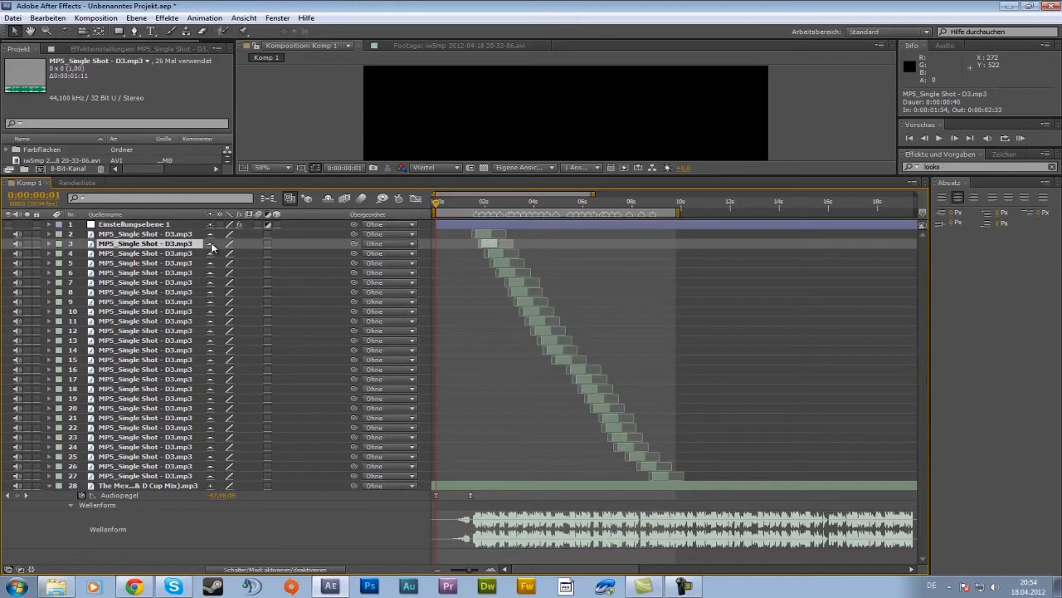
click(329, 200)
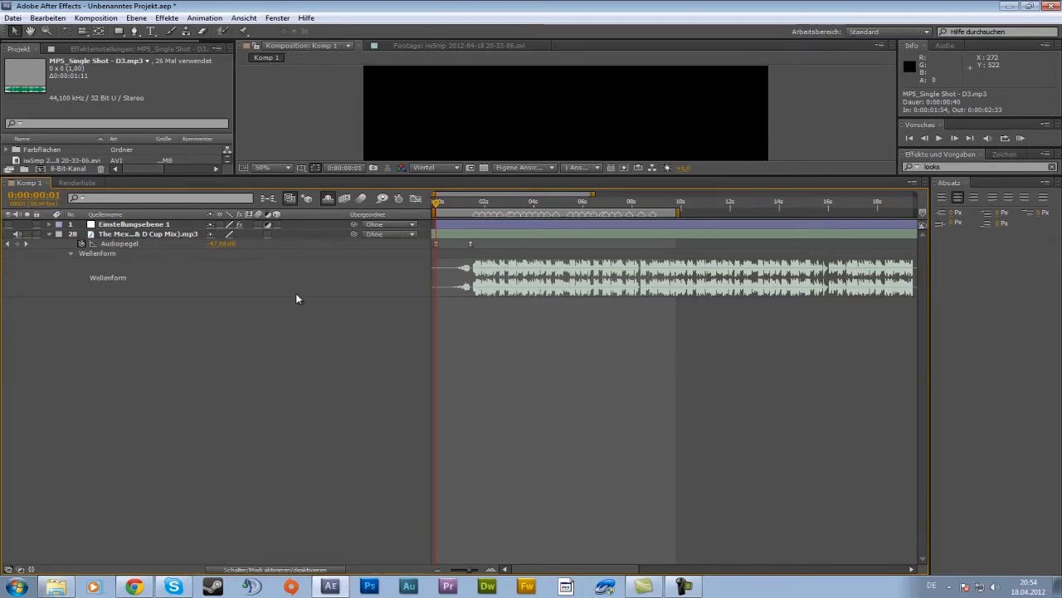
click(328, 200)
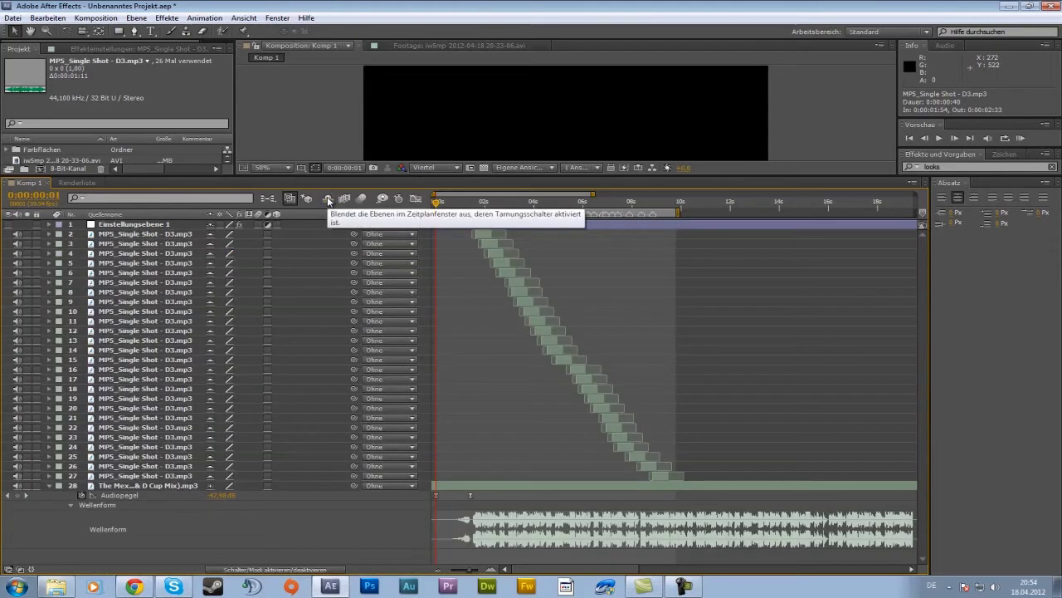
click(328, 200)
click(328, 200)
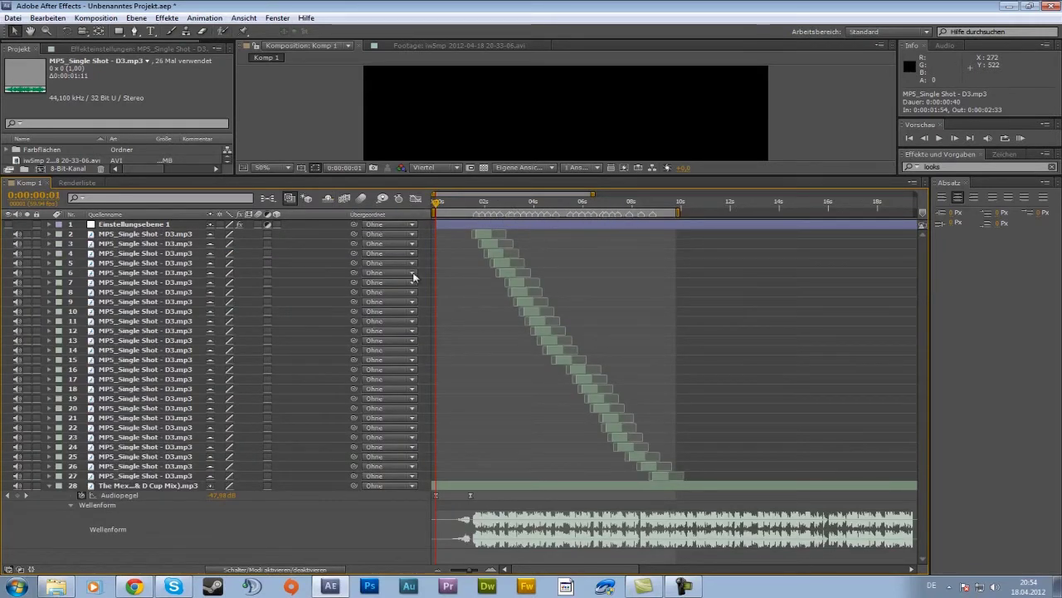
click(328, 202)
click(328, 201)
- Hide the shy gunshot layers and drag the panel border down to enlarge the Composition viewer
click(482, 232)
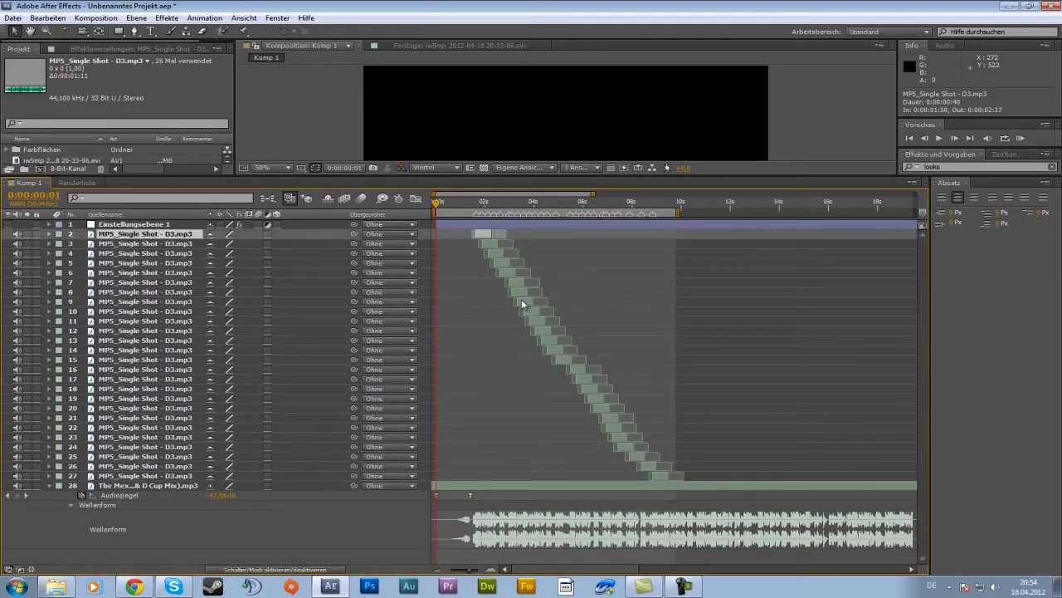
click(606, 417)
click(616, 426)
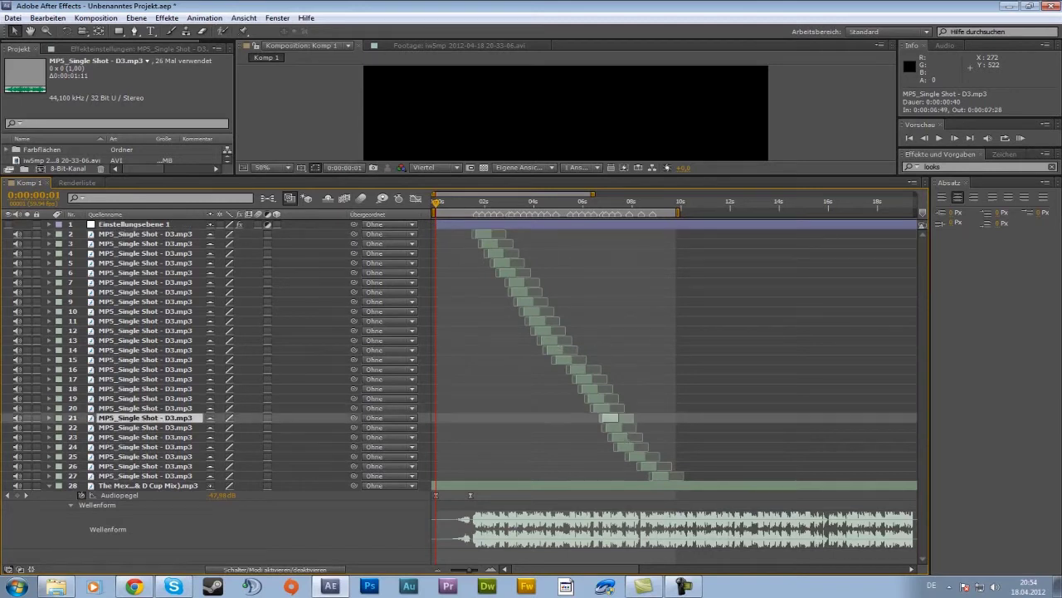
click(624, 437)
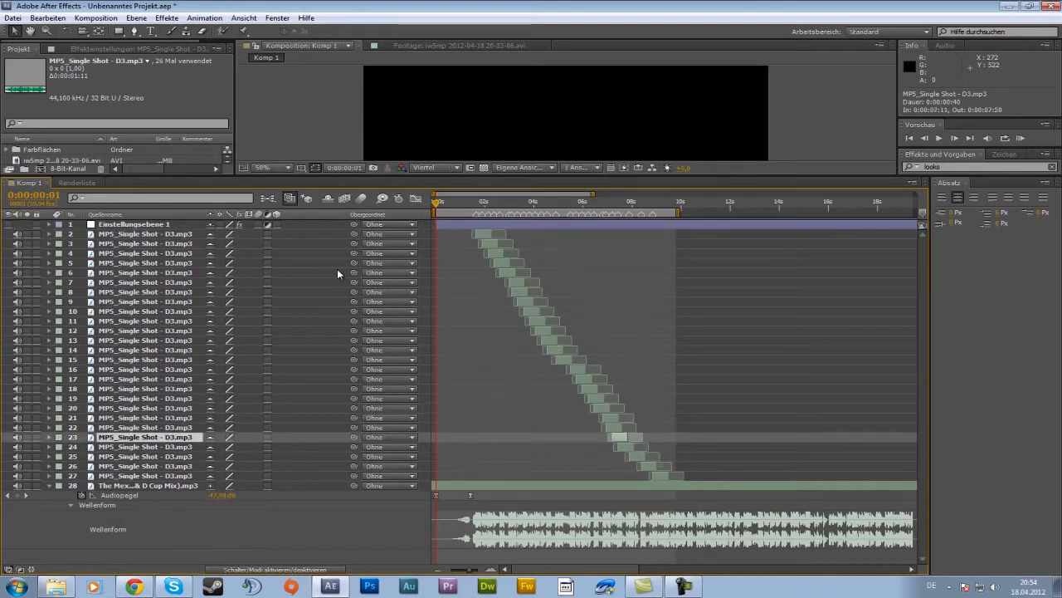
click(327, 198)
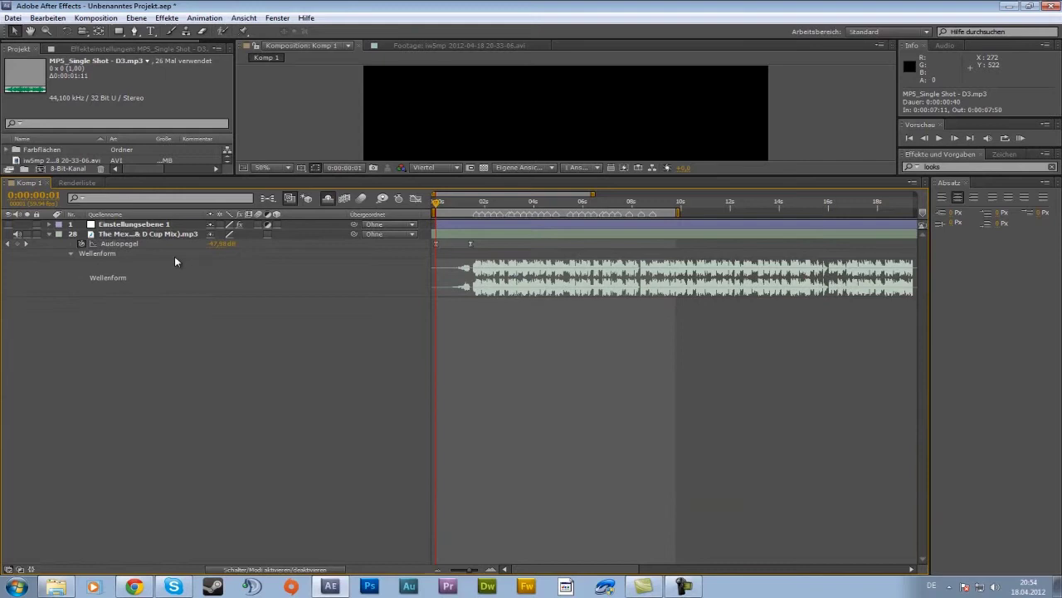
click(326, 200)
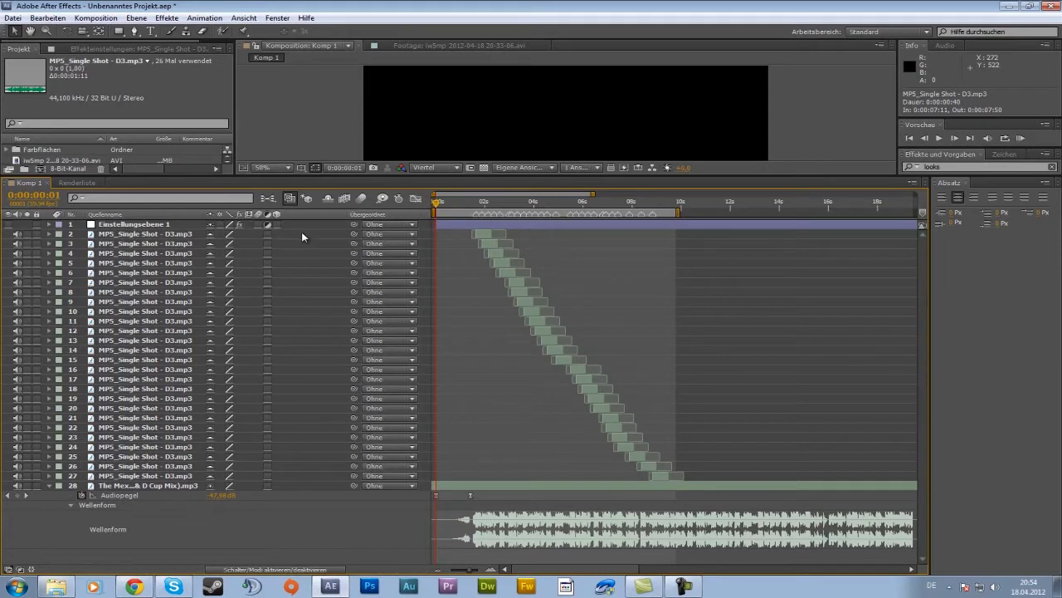
click(328, 200)
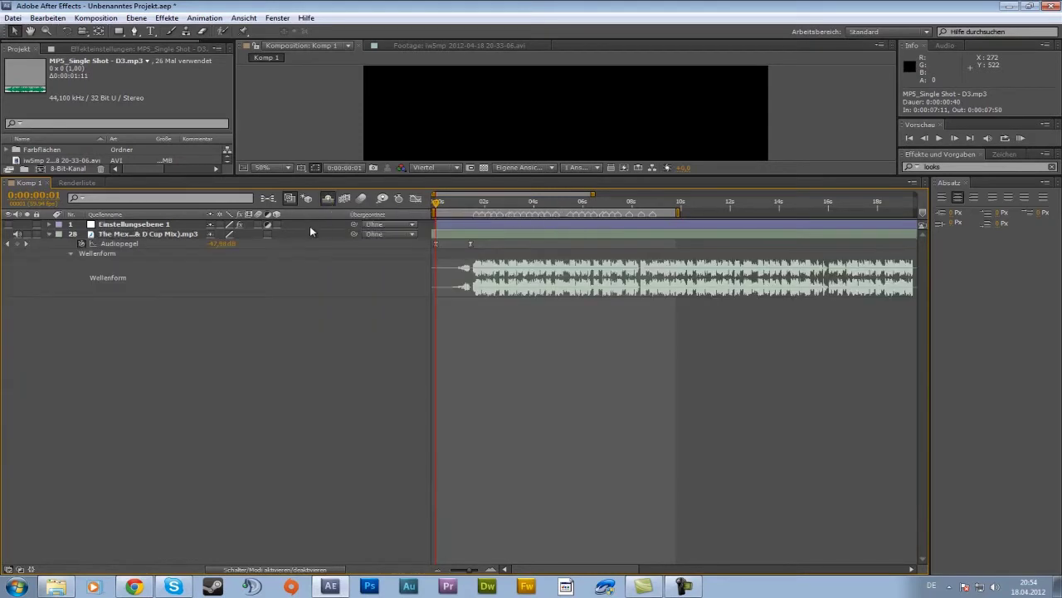
drag(412, 176, 412, 334)
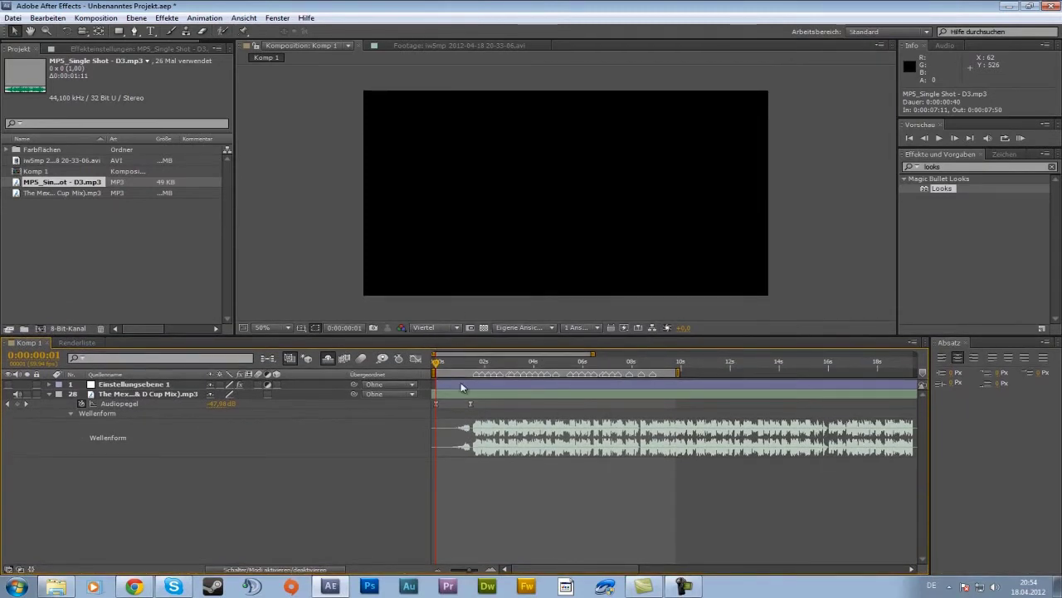
click(492, 569)
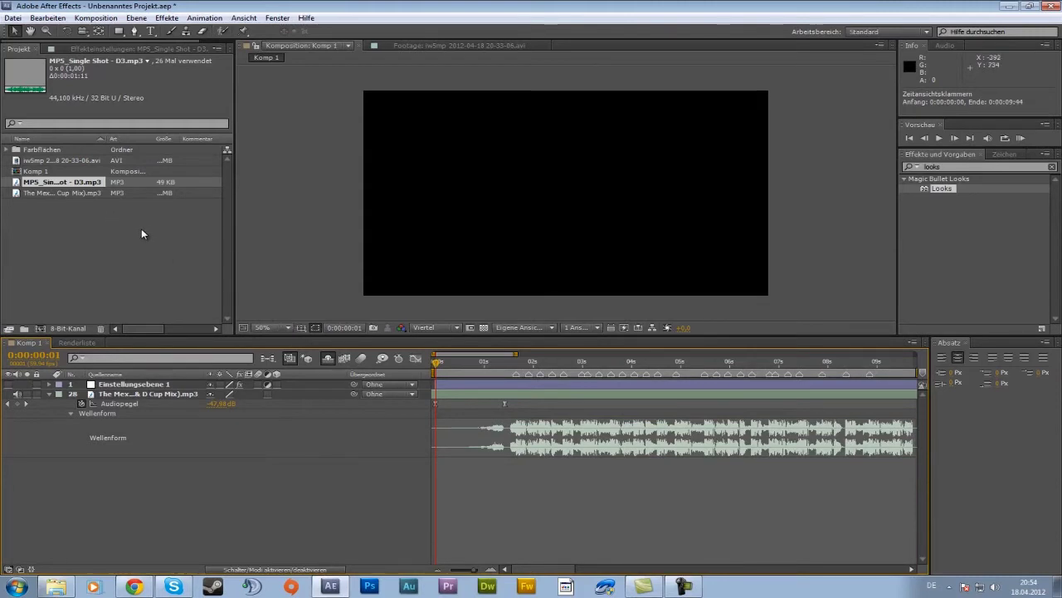
double_click(65, 165)
click(293, 303)
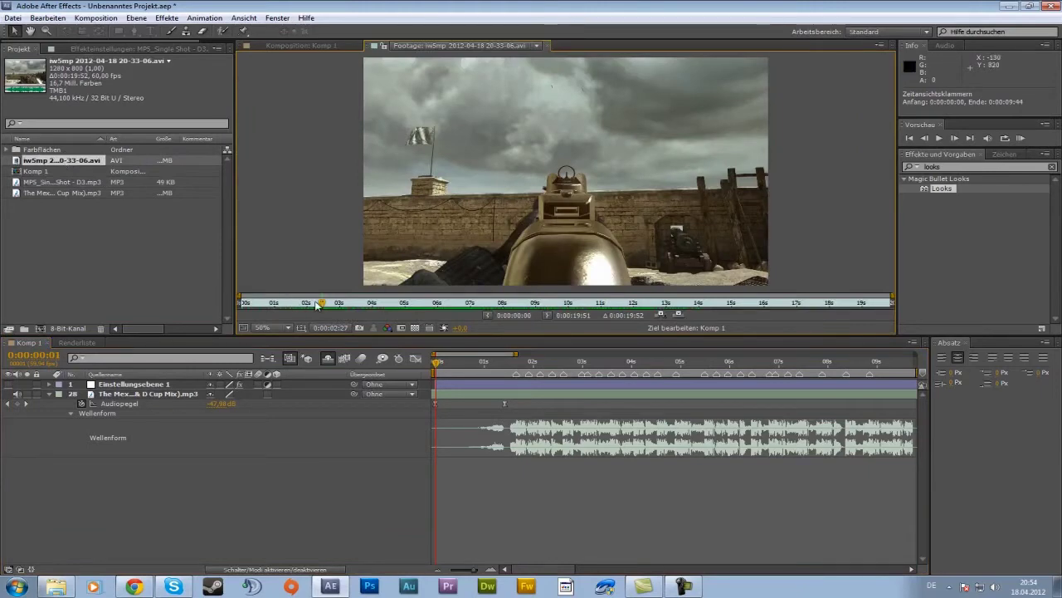
mouse_move(288, 307)
mouse_down()
mouse_move(591, 294)
mouse_move(682, 295)
mouse_move(411, 309)
mouse_move(691, 303)
mouse_move(403, 303)
mouse_up()
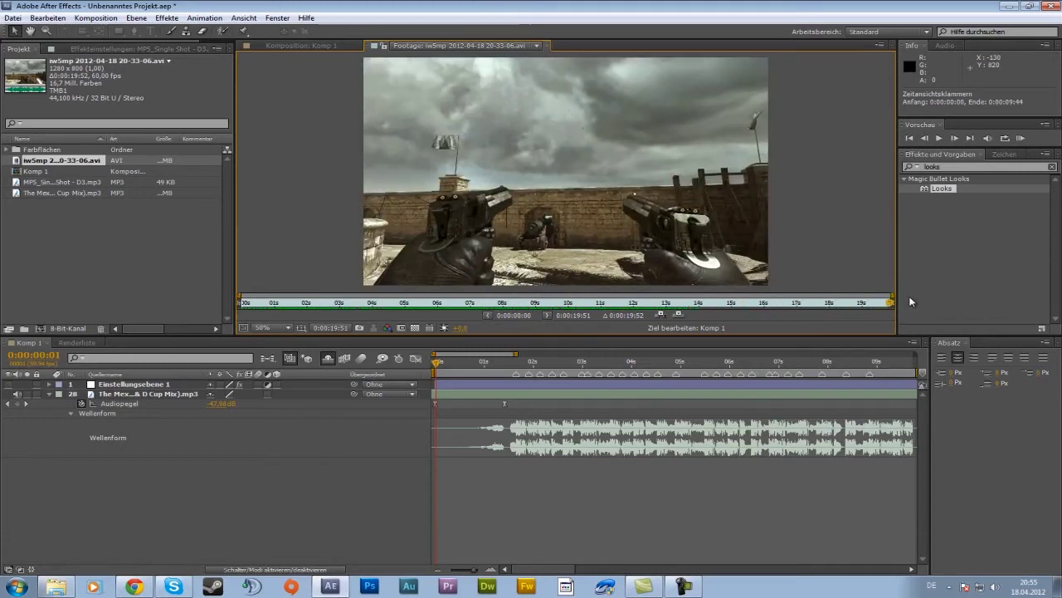
- Add the iw5mp gameplay footage to Komp 1 and set its height scale to 90%
click(303, 45)
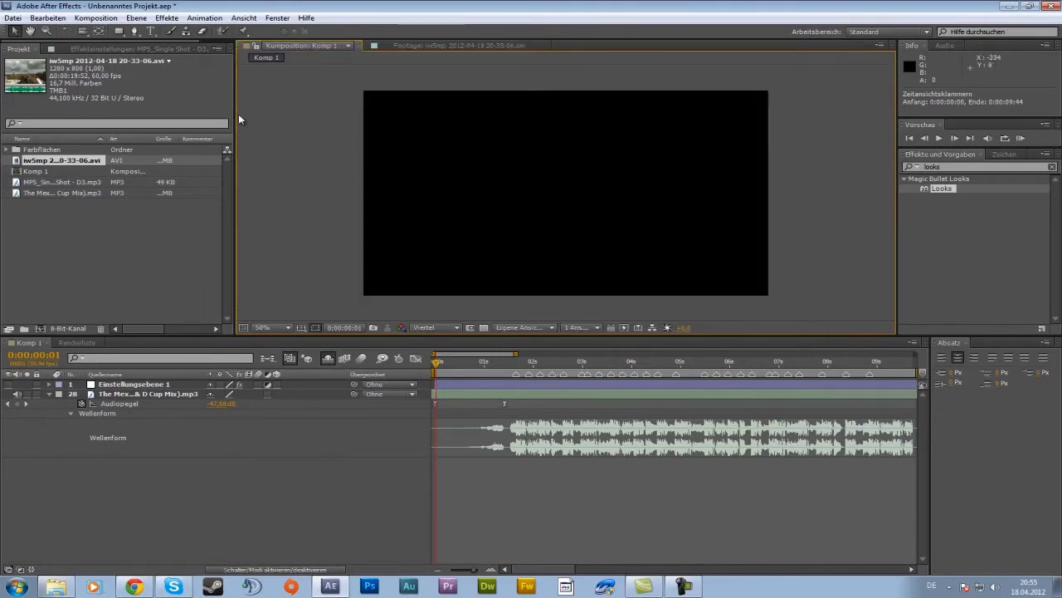
drag(58, 166, 157, 390)
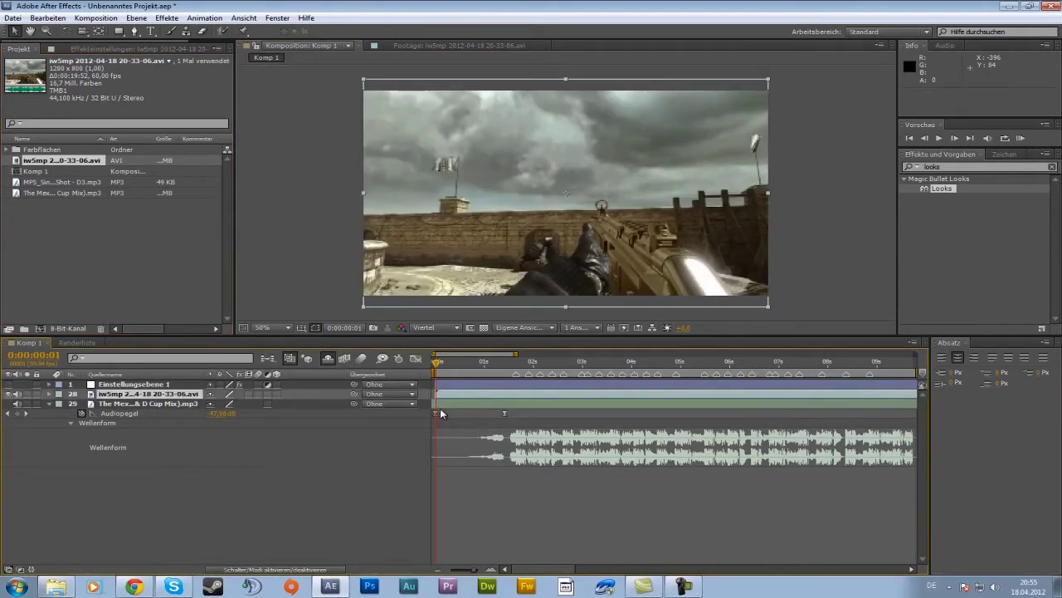
key(w)
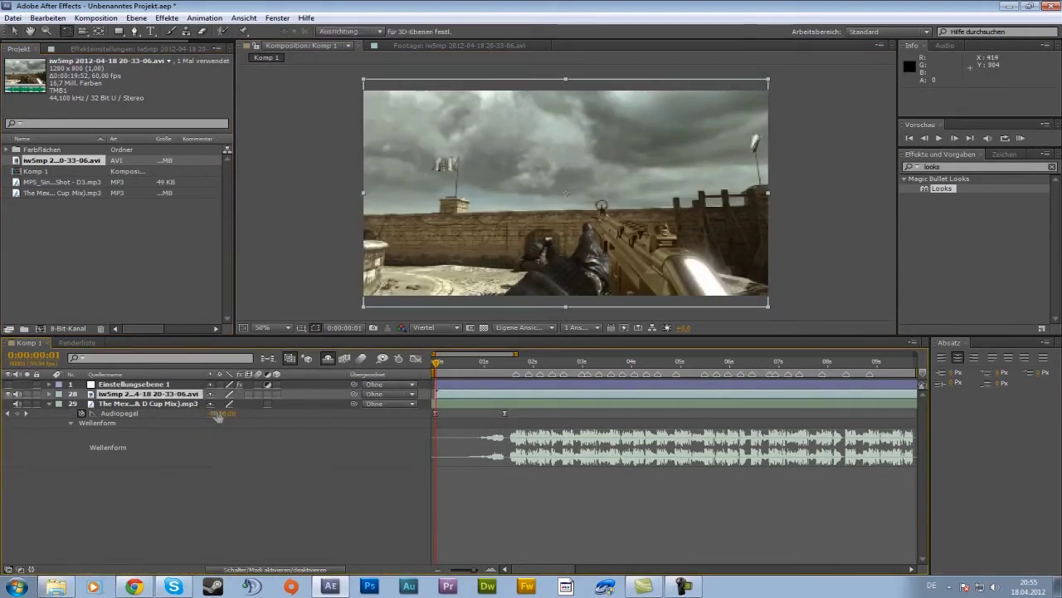
key(s)
click(247, 403)
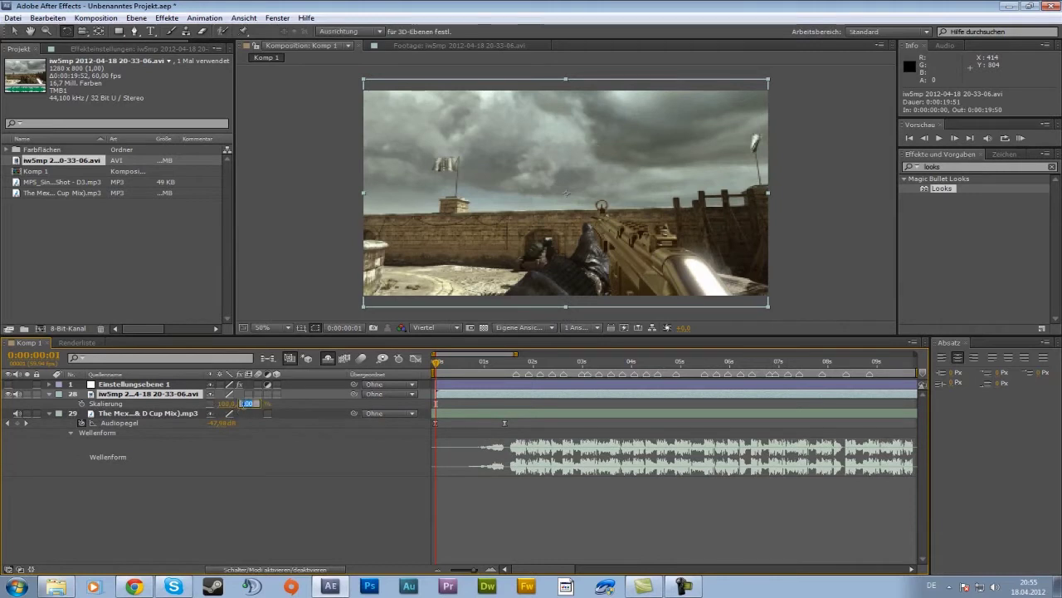
text(93)
key(Return)
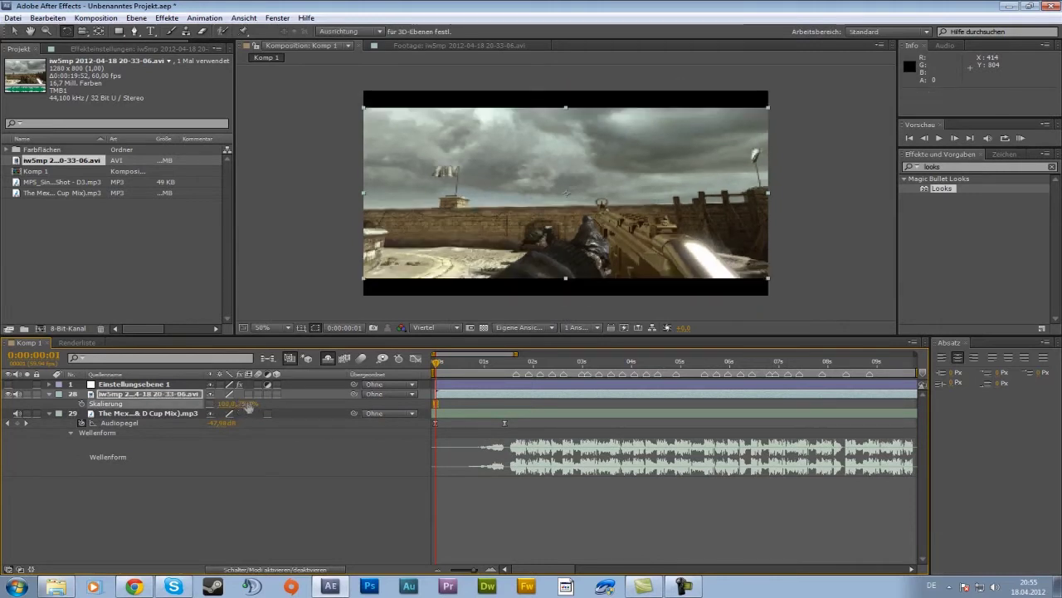
click(248, 403)
text(90)
key(Return)
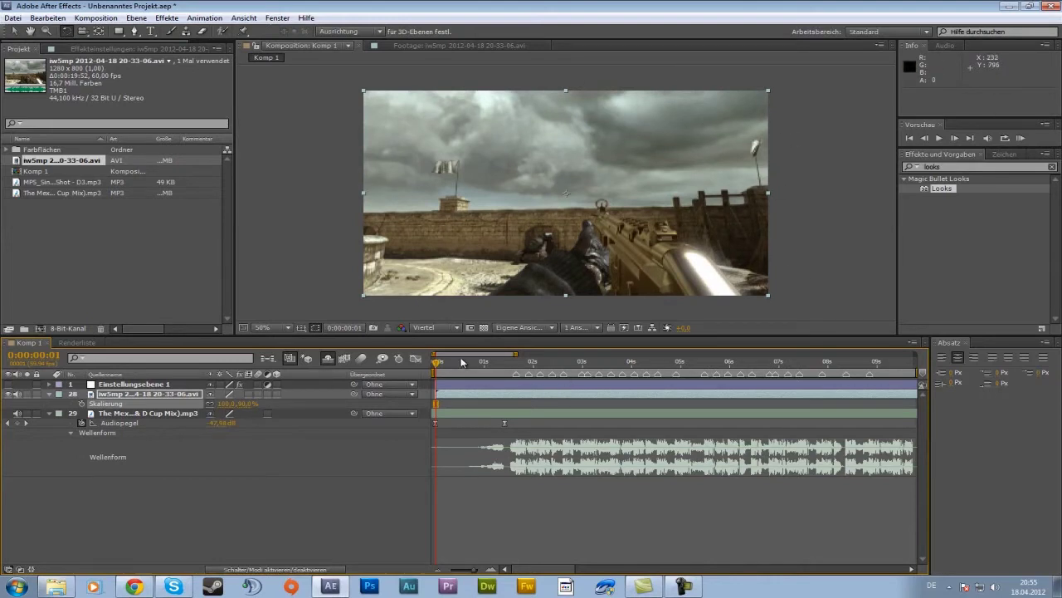
- Slide the gameplay layer earlier so it lines up with where the music kicks in
drag(484, 360, 517, 365)
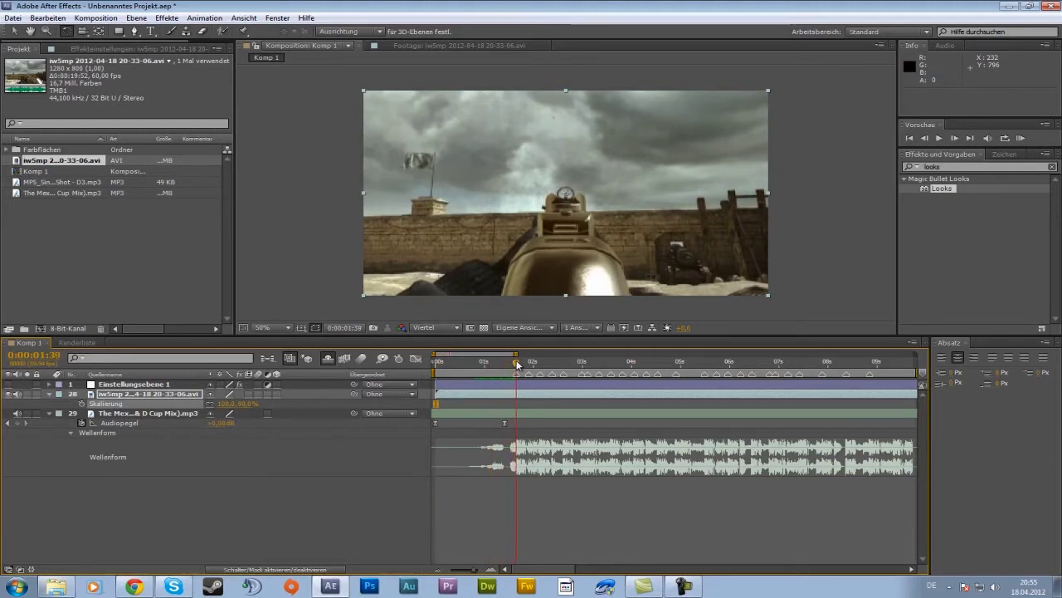
scroll(514, 385, up, 5)
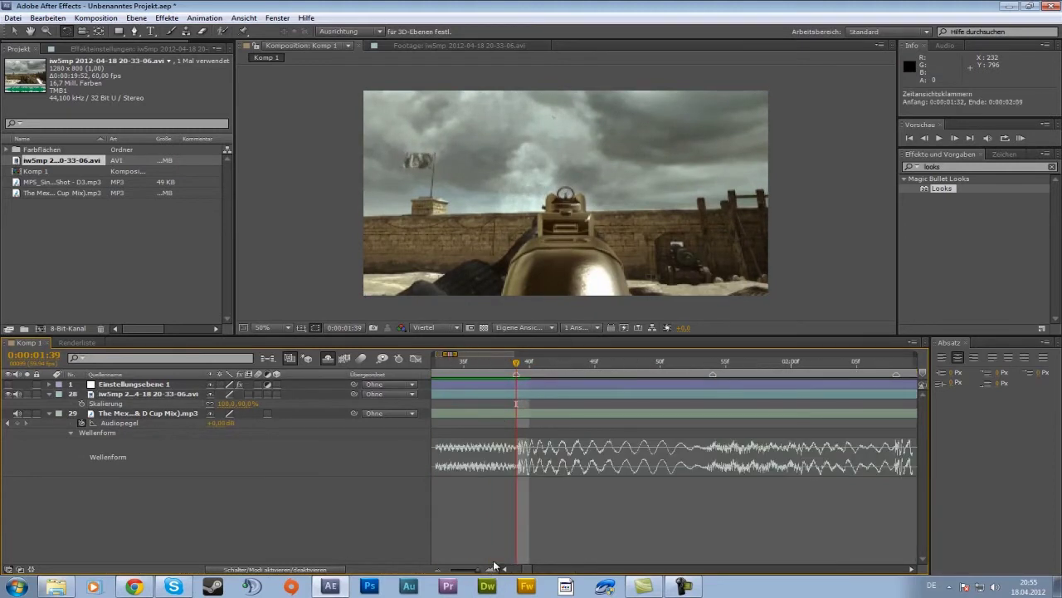
click(572, 395)
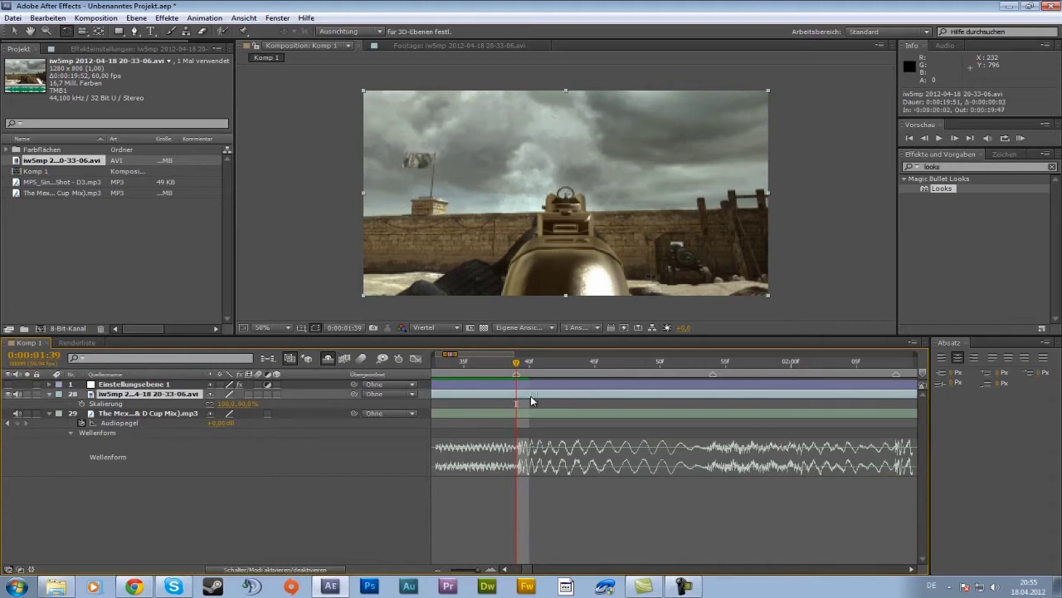
mouse_move(608, 398)
mouse_down()
mouse_move(637, 394)
mouse_move(499, 398)
mouse_up()
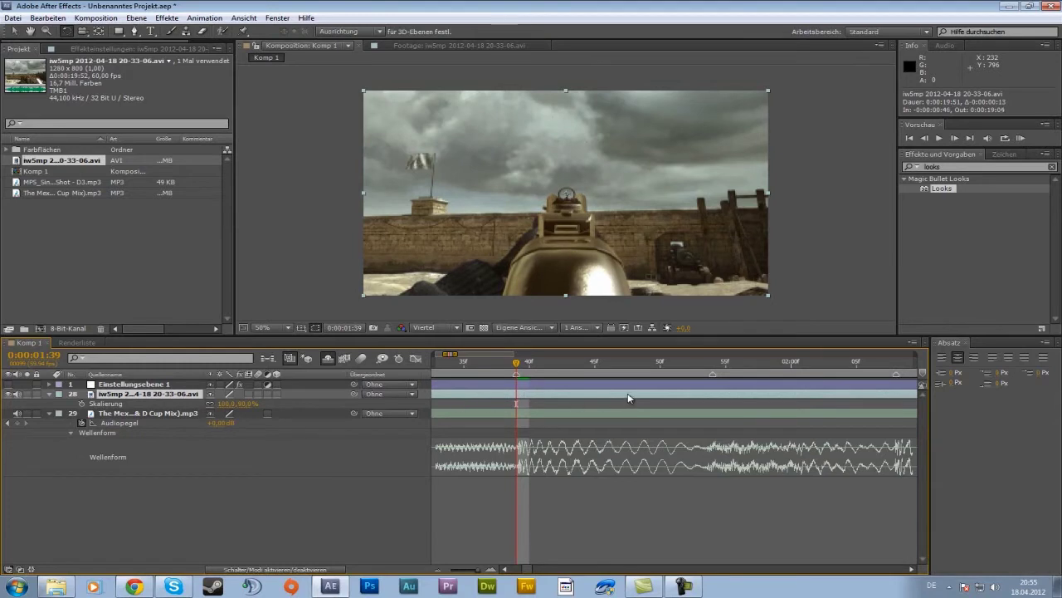
drag(627, 393, 461, 404)
drag(613, 399, 619, 400)
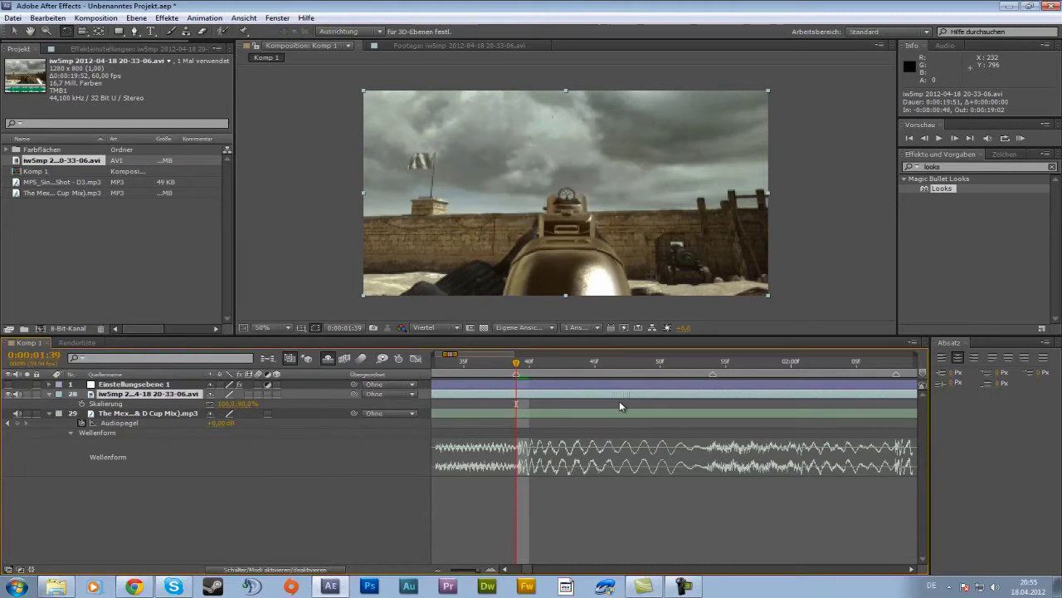
drag(619, 400, 616, 401)
- Zoom the timeline to frame level and step through to check the clip's timing against the music
click(440, 570)
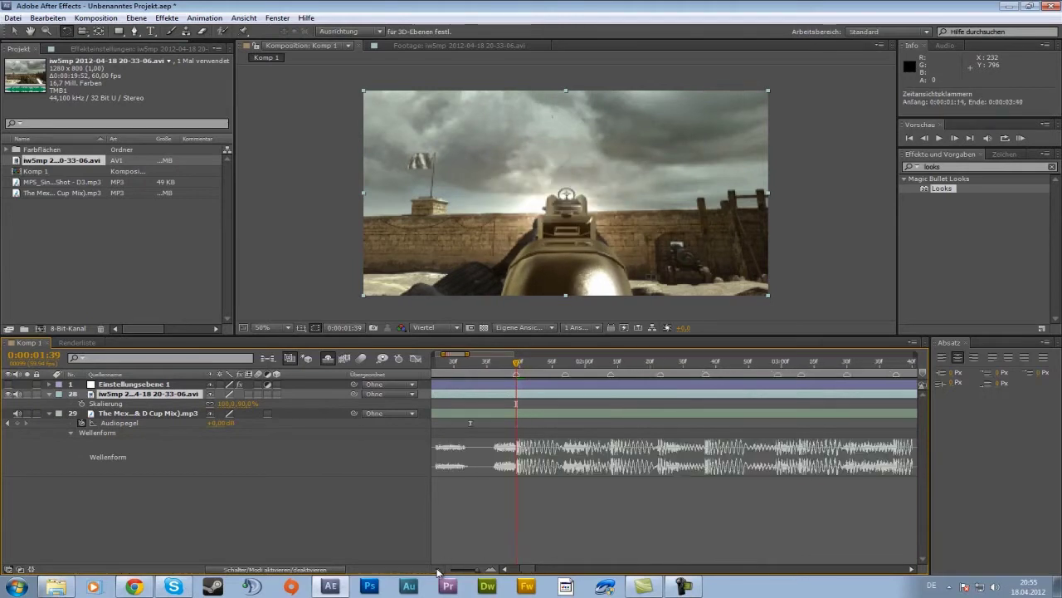
click(504, 569)
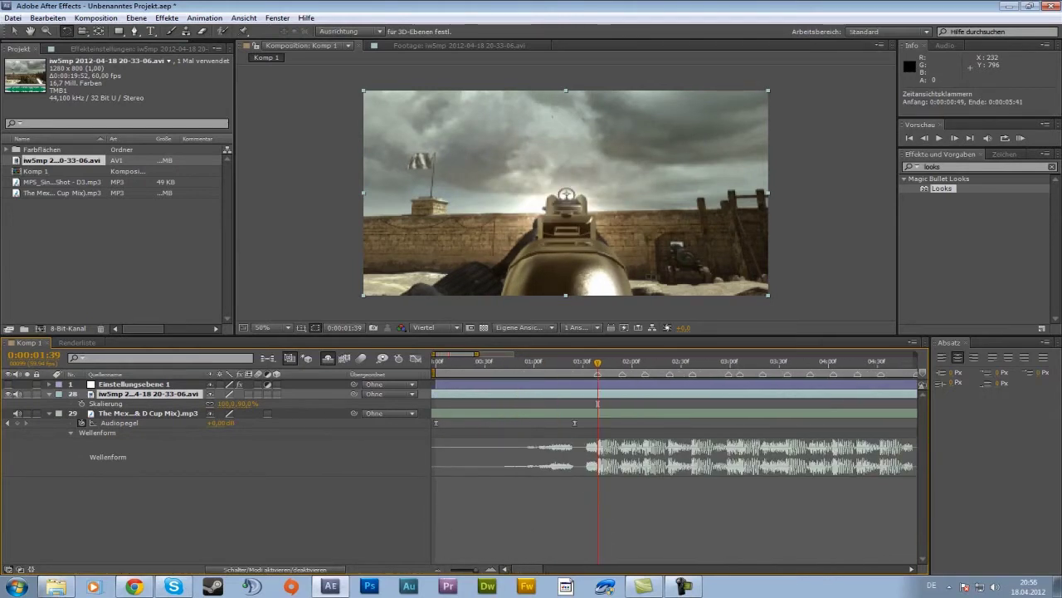
mouse_move(460, 365)
mouse_down()
mouse_move(414, 367)
mouse_move(597, 362)
mouse_up()
click(491, 570)
click(492, 569)
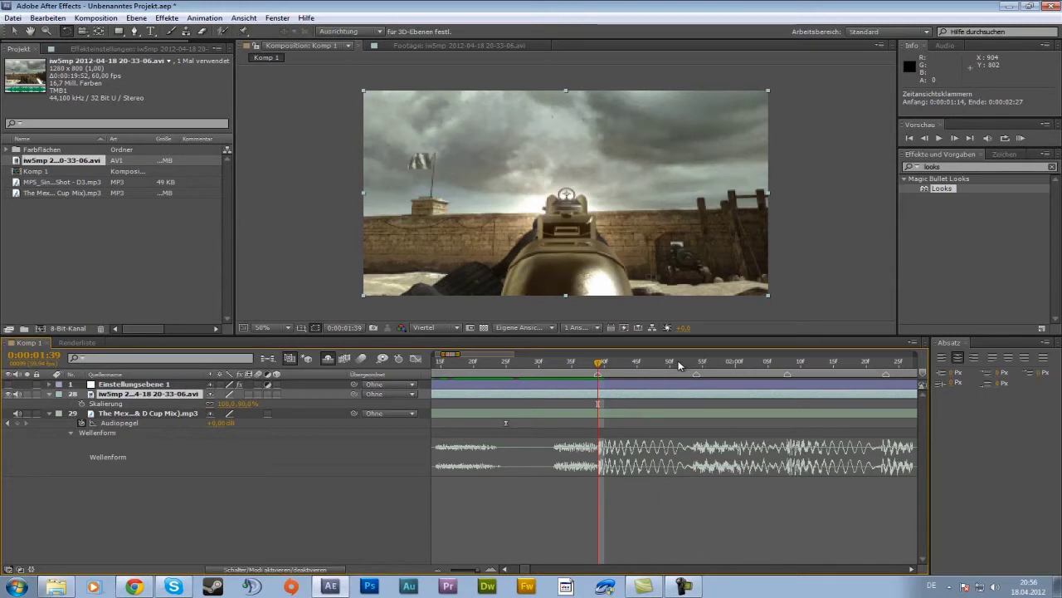
key(space)
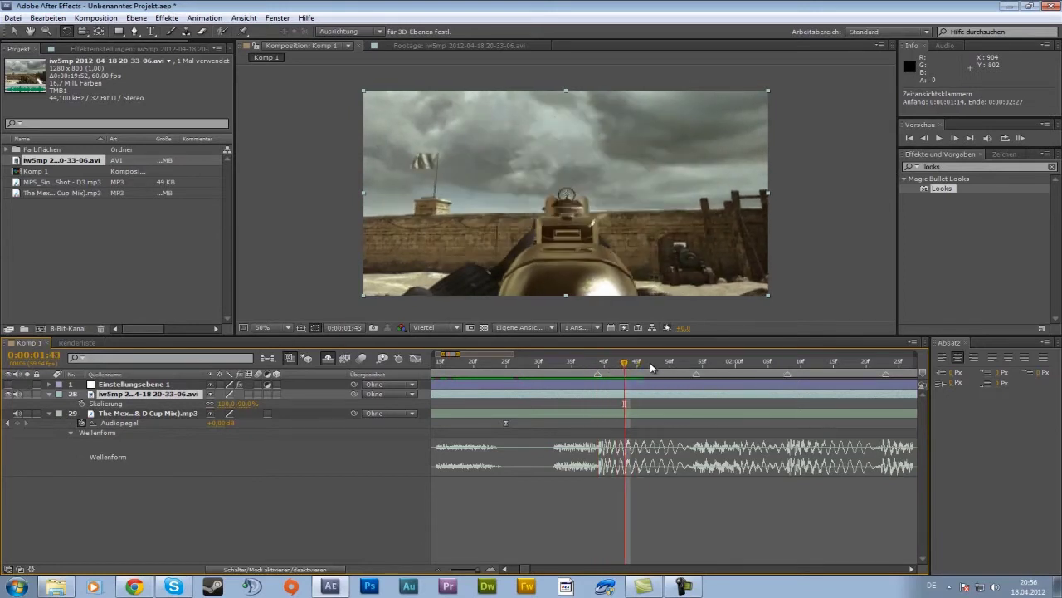
key(Page_Down)
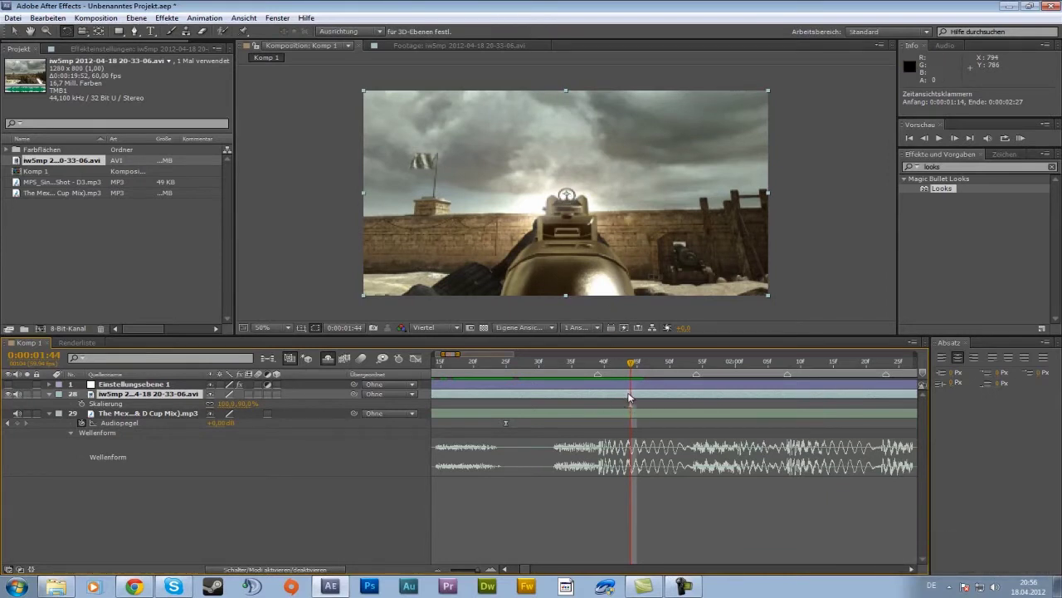
click(696, 366)
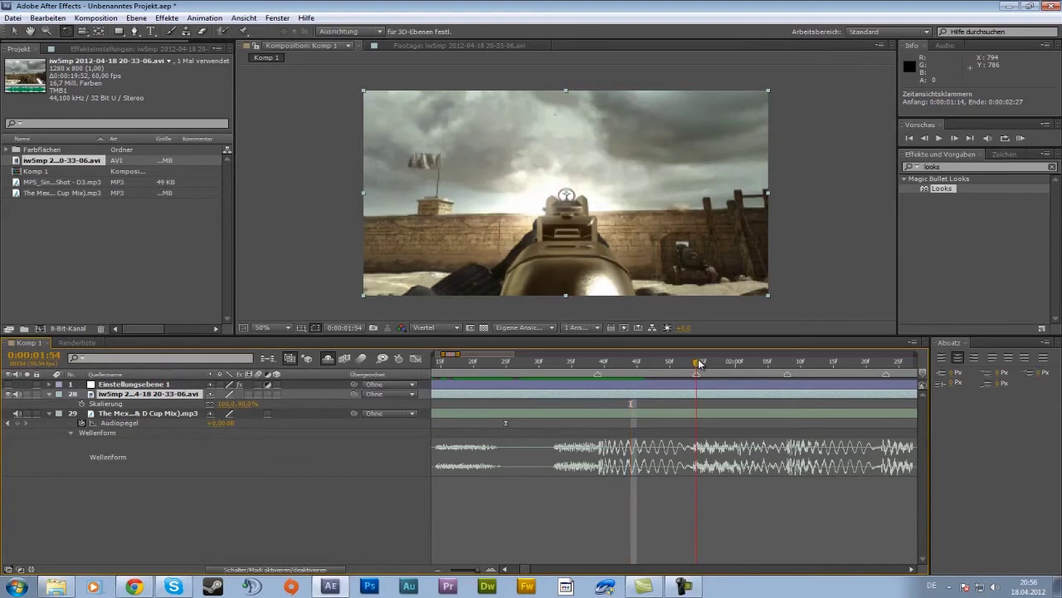
click(601, 366)
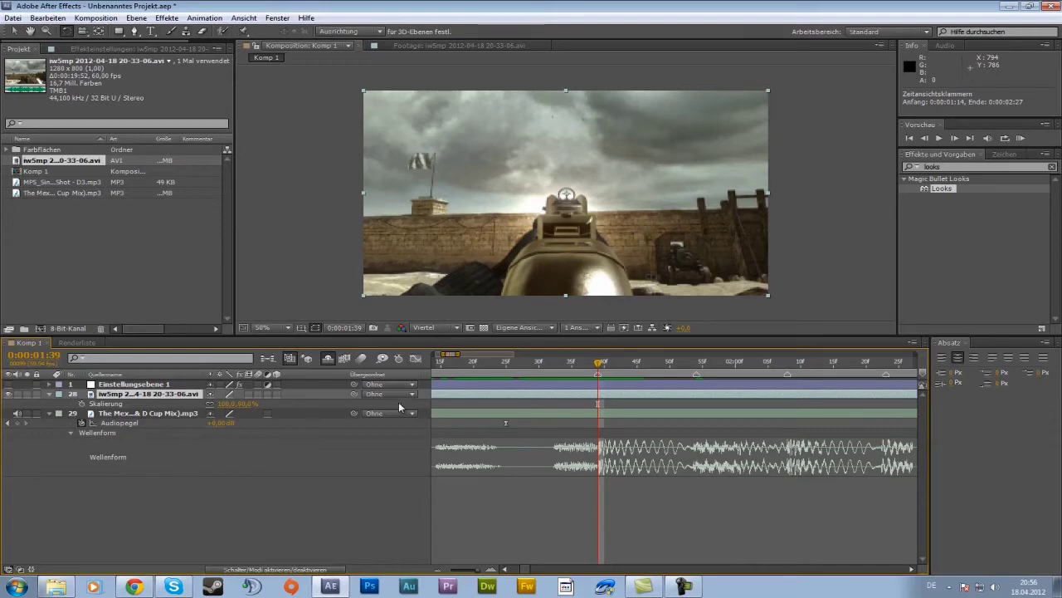
- Enable time remapping on the gameplay layer and zoom the timeline in to frames
right_click(164, 393)
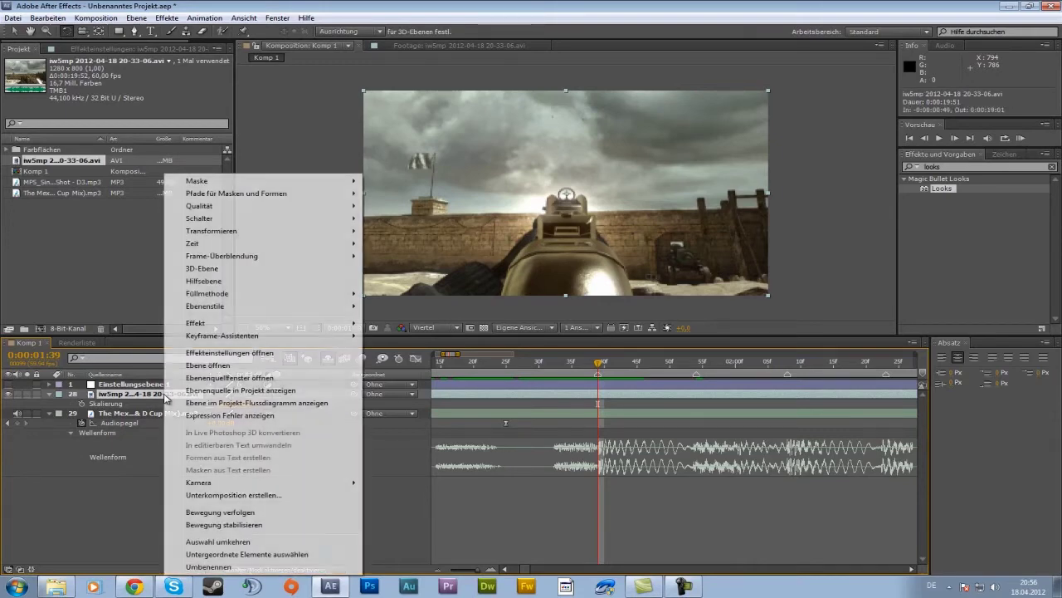
mouse_move(257, 248)
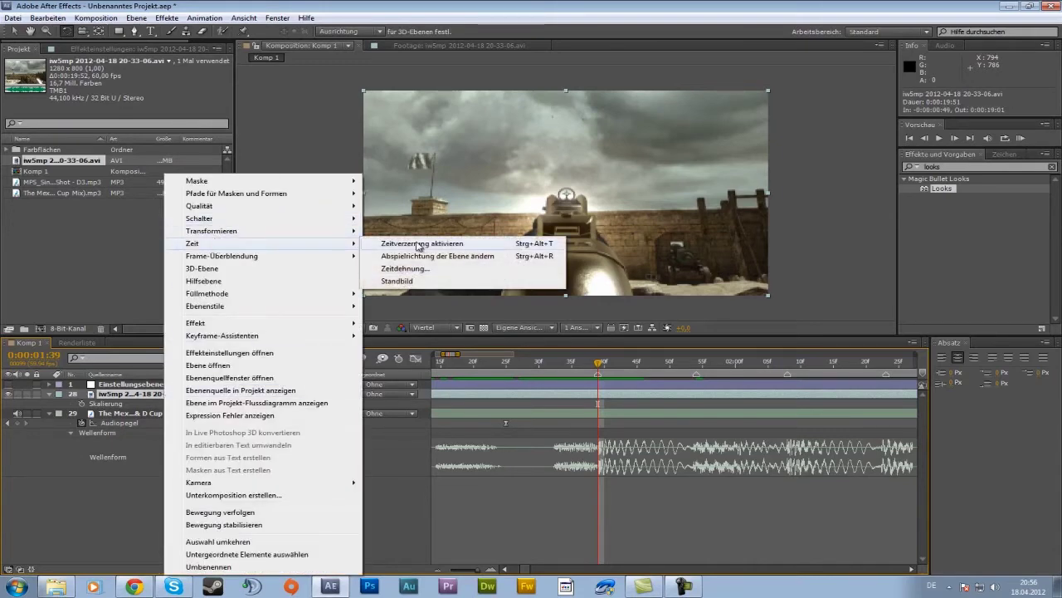
click(420, 244)
click(438, 571)
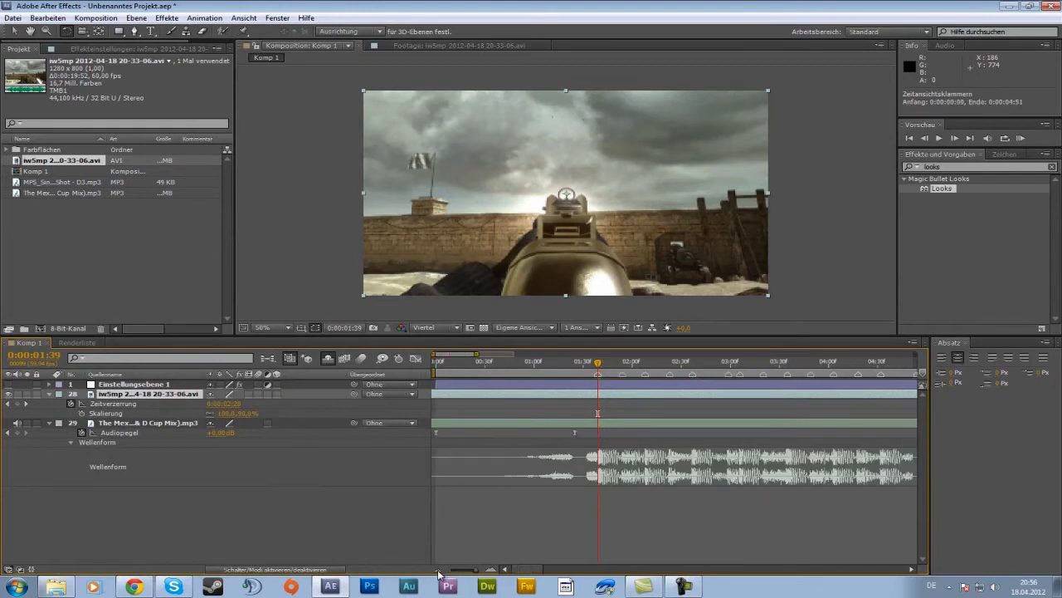
click(438, 571)
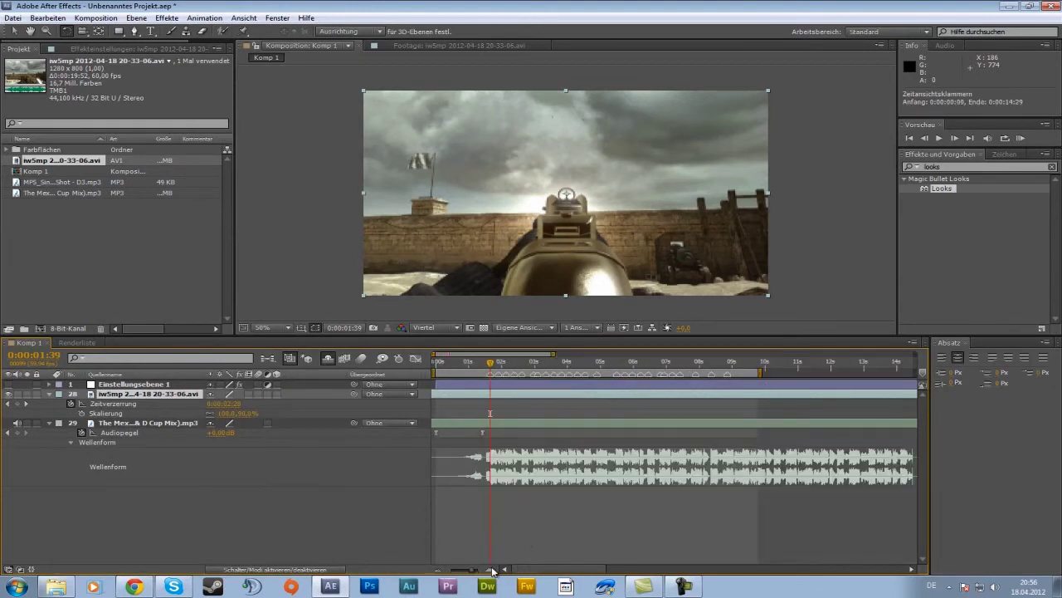
click(491, 569)
click(491, 569)
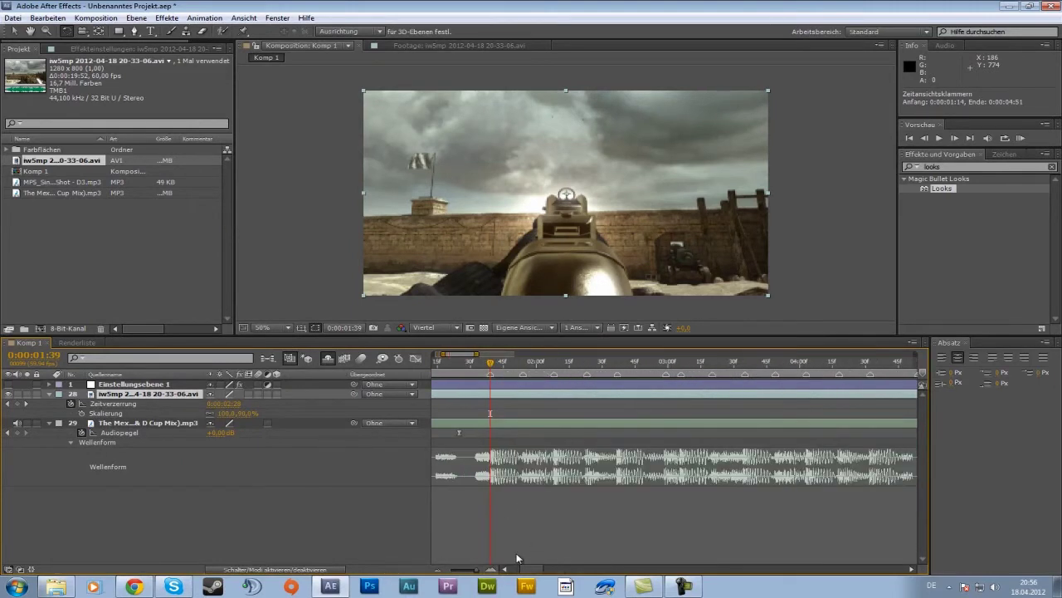
click(489, 569)
click(492, 567)
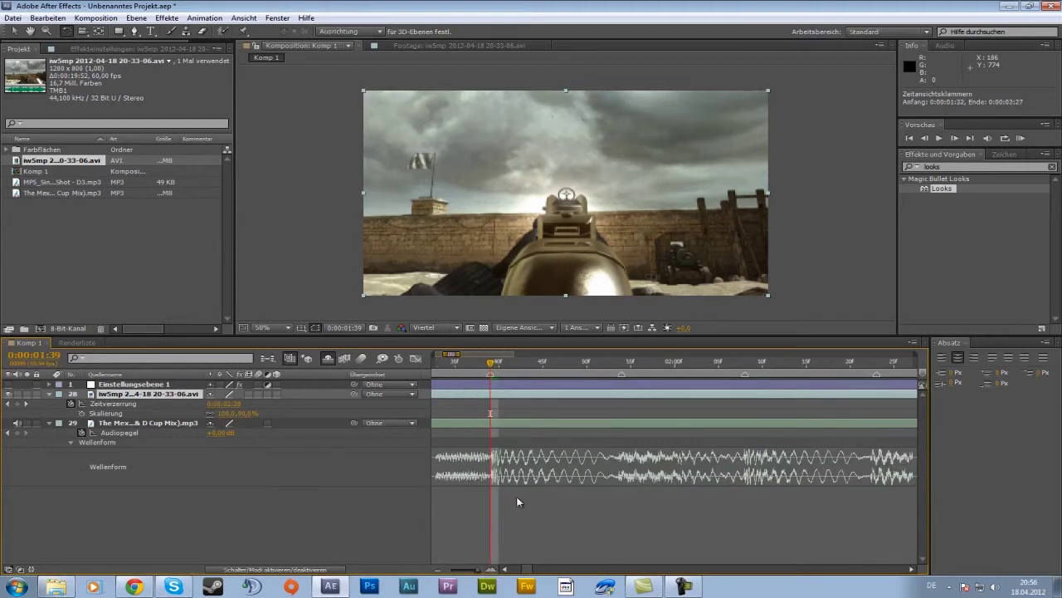
- Add two time-remap keyframes and drag the second one onto the next beat
click(16, 404)
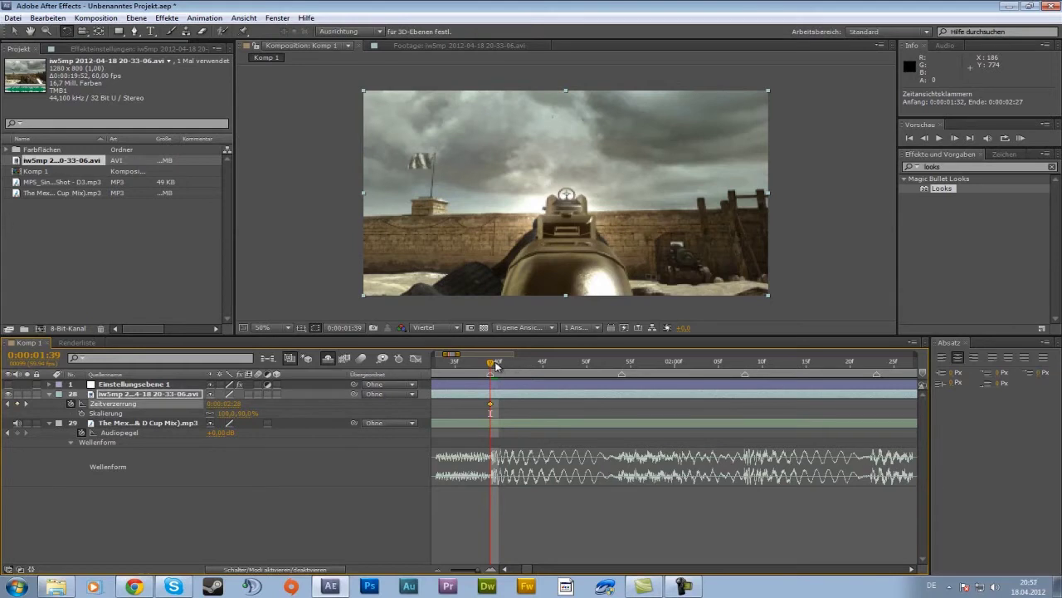
key(space)
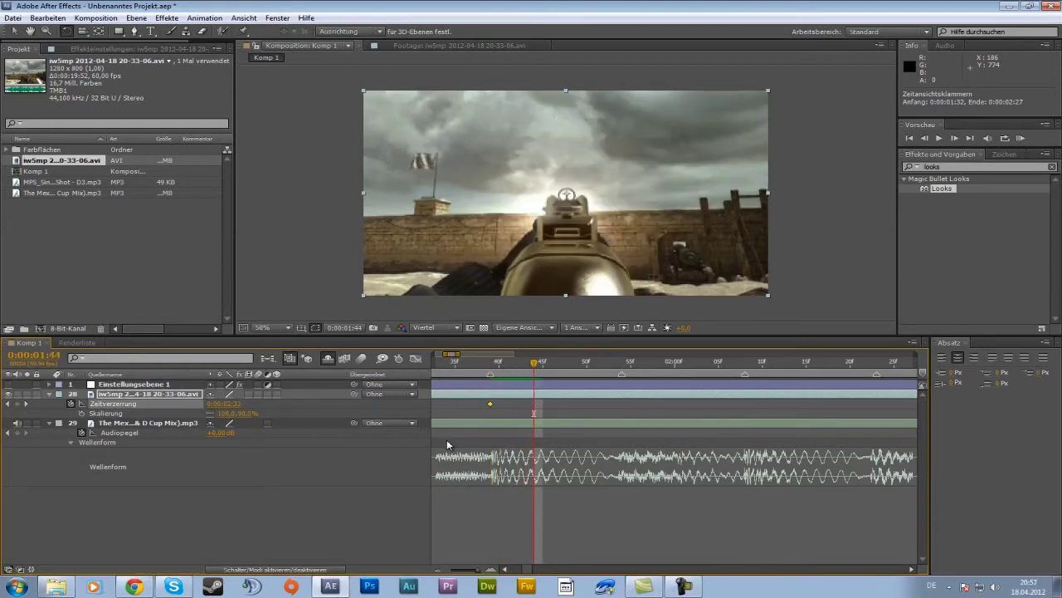
click(17, 403)
drag(538, 368, 621, 366)
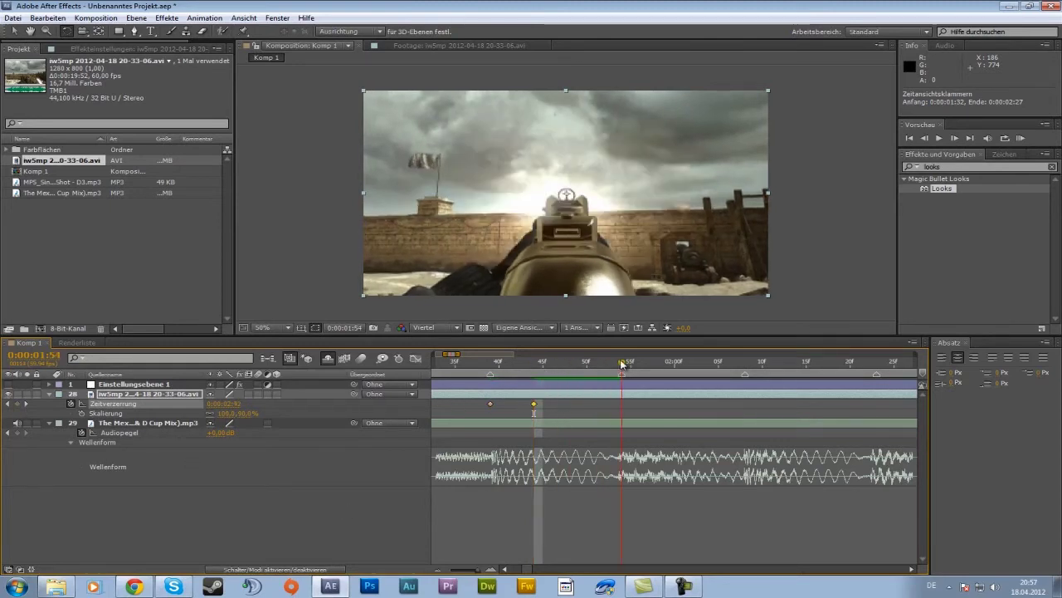
drag(534, 405, 621, 409)
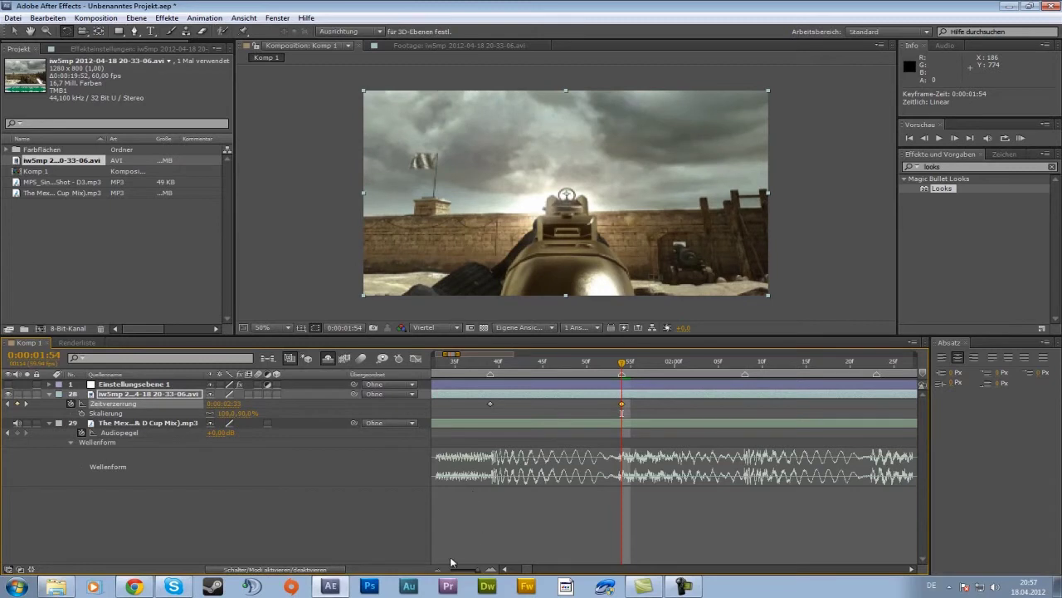
- Check the keyframe near 1:54, undo its move, and return the time to 1:44
mouse_move(610, 366)
mouse_down()
mouse_move(588, 366)
mouse_move(621, 367)
mouse_up()
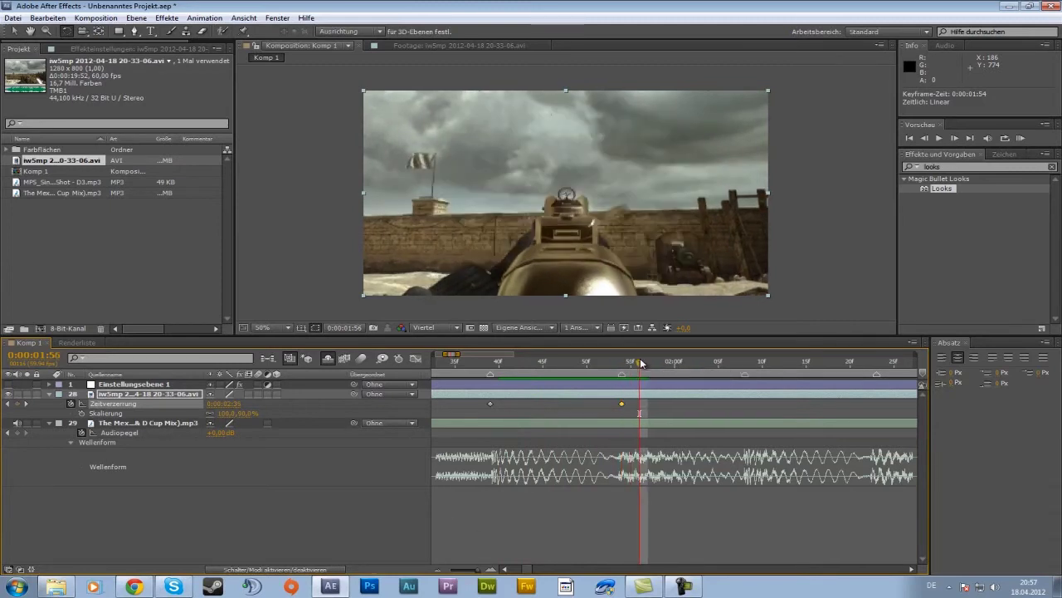
drag(625, 368, 641, 363)
key(Page_Up)
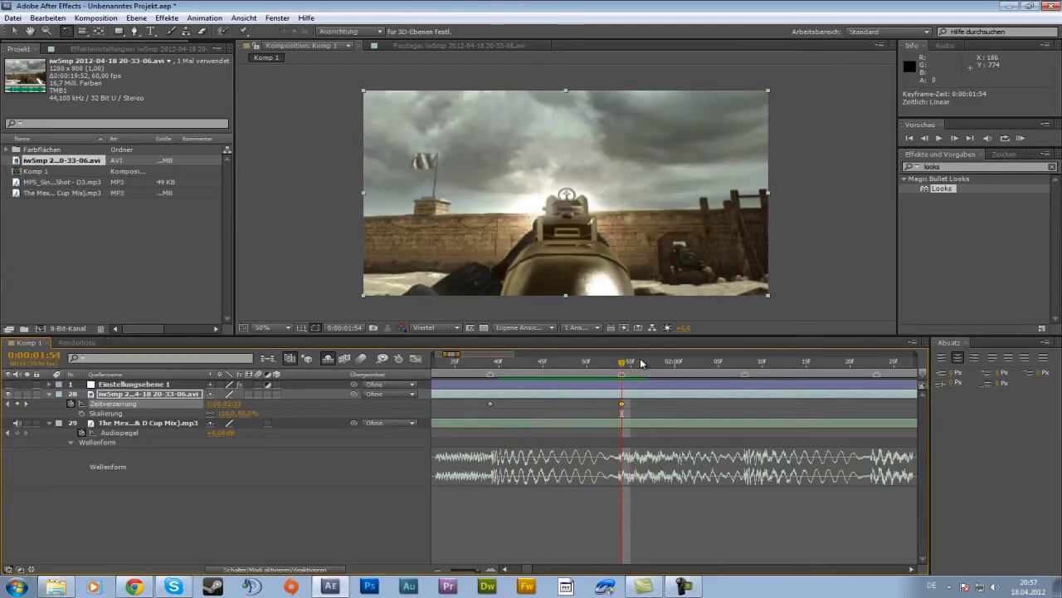
key(ctrl+z)
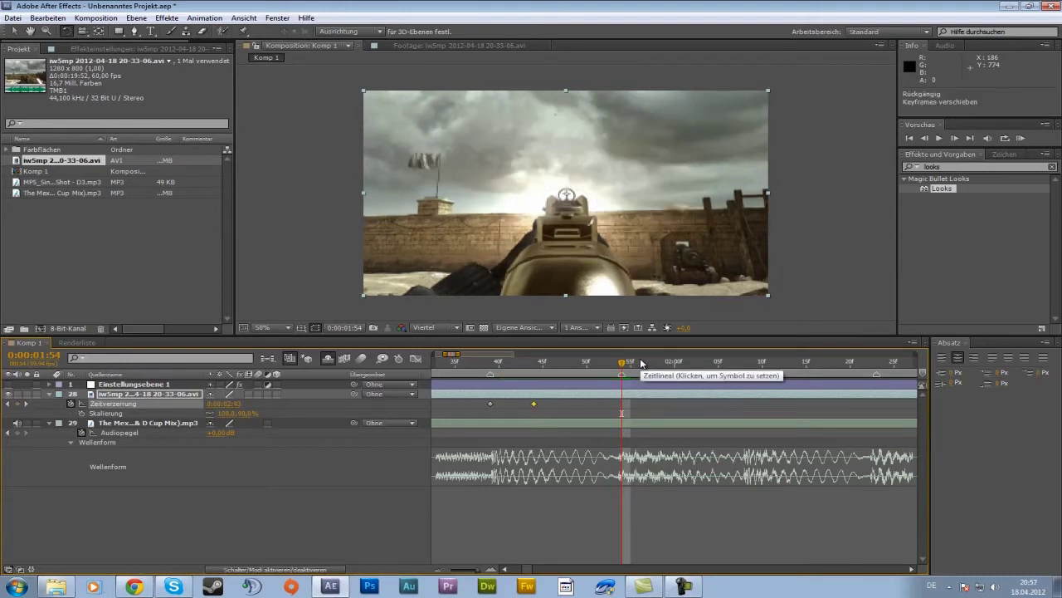
click(534, 362)
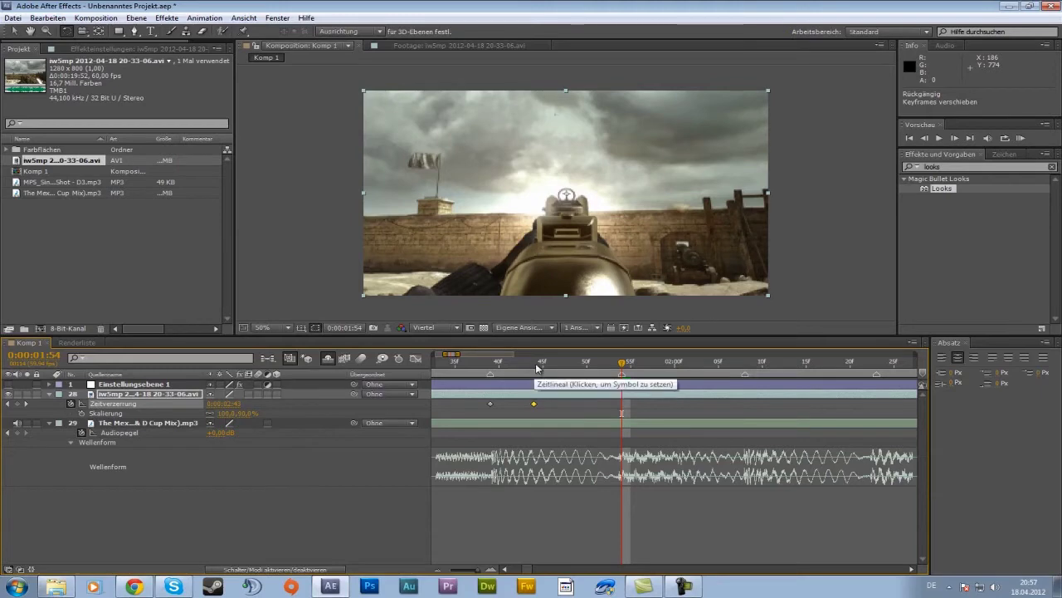
click(440, 571)
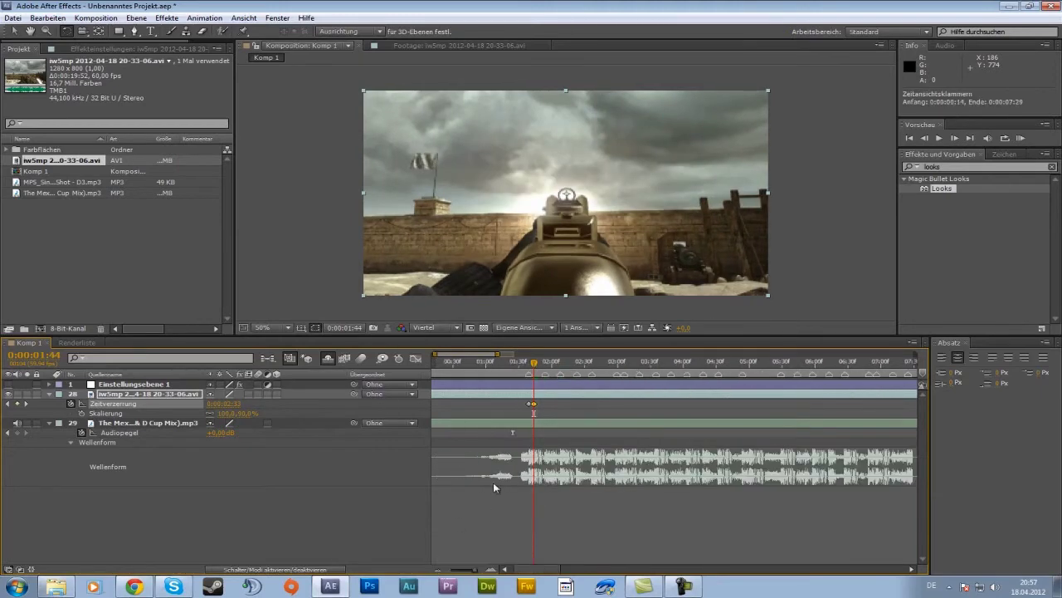
click(508, 571)
drag(507, 571, 618, 571)
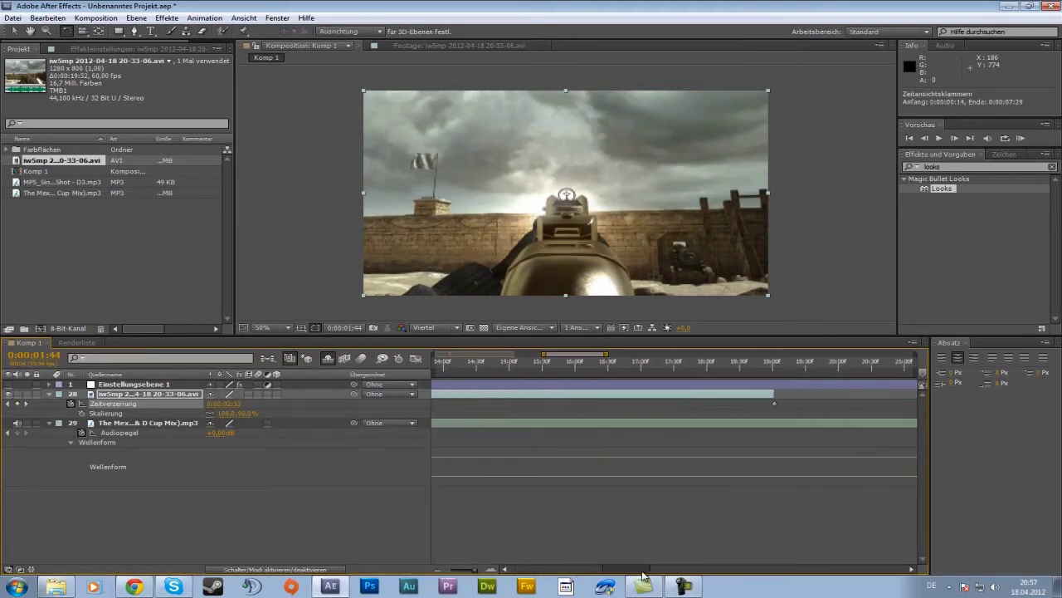
click(619, 364)
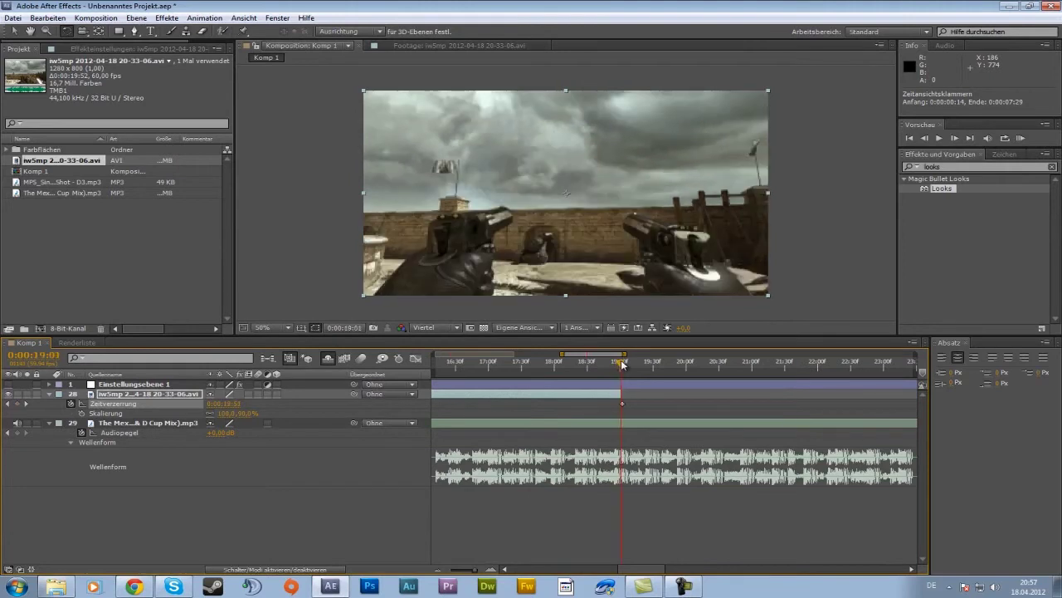
drag(538, 572, 498, 573)
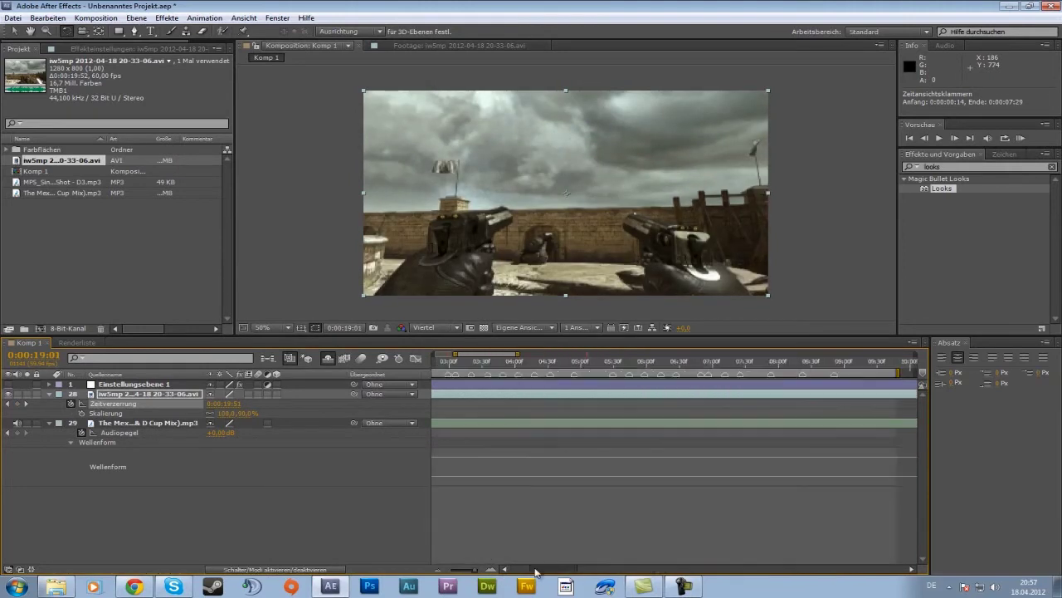
click(543, 364)
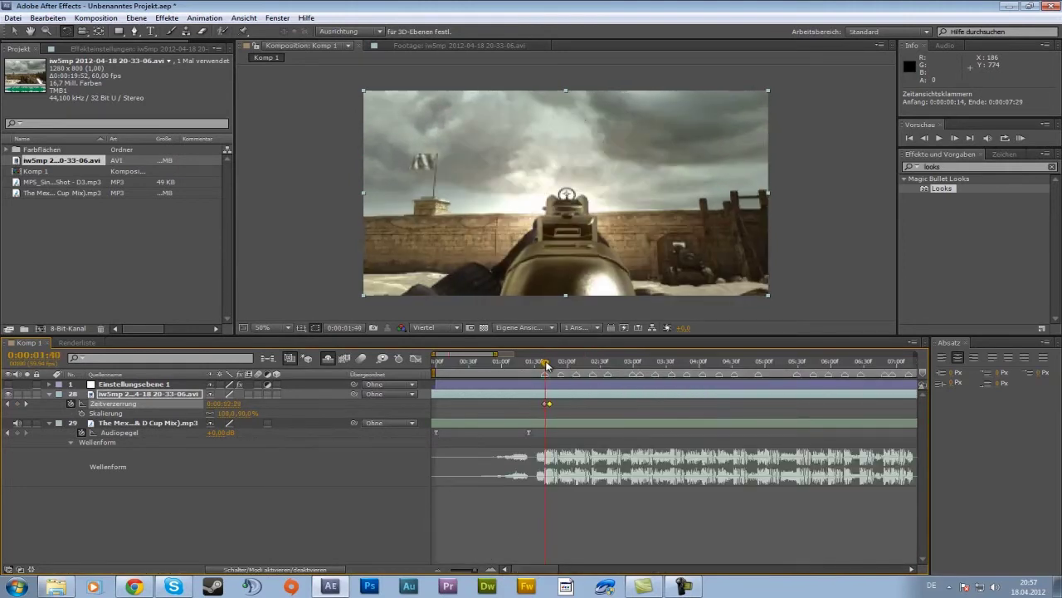
click(490, 570)
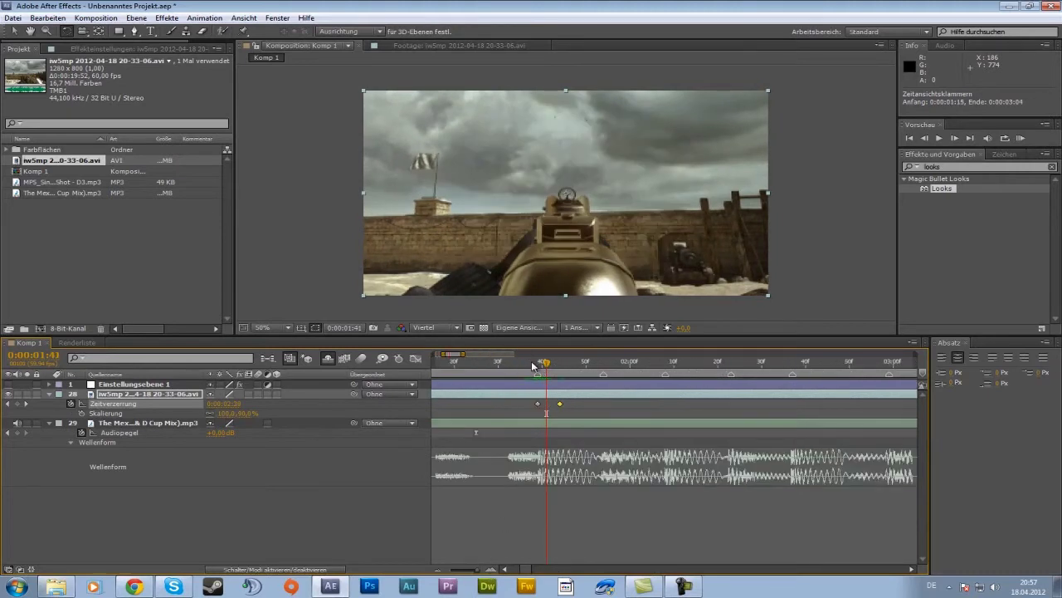
drag(545, 364, 562, 368)
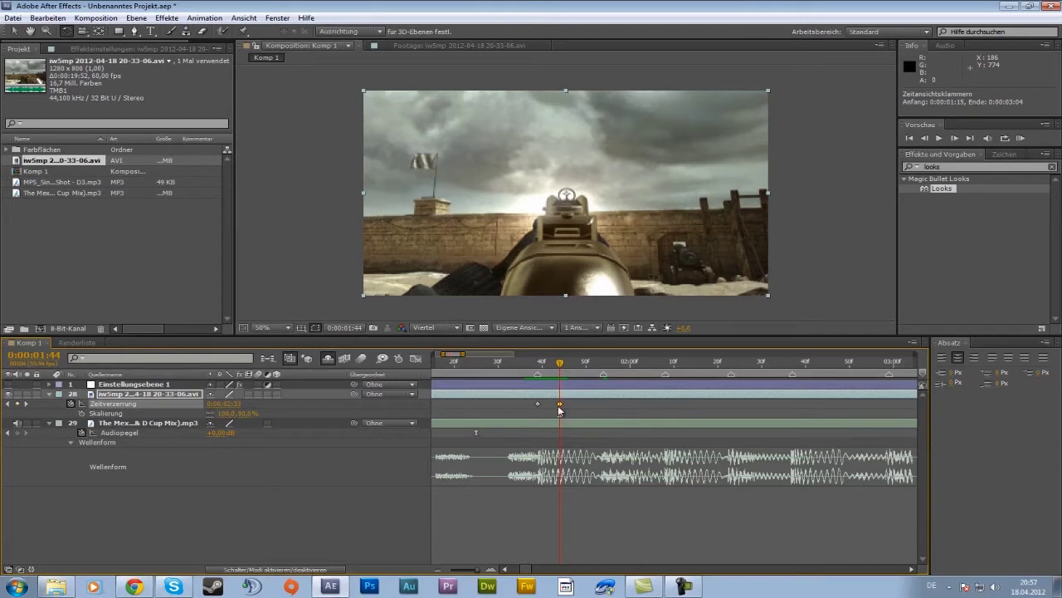
drag(561, 404, 603, 405)
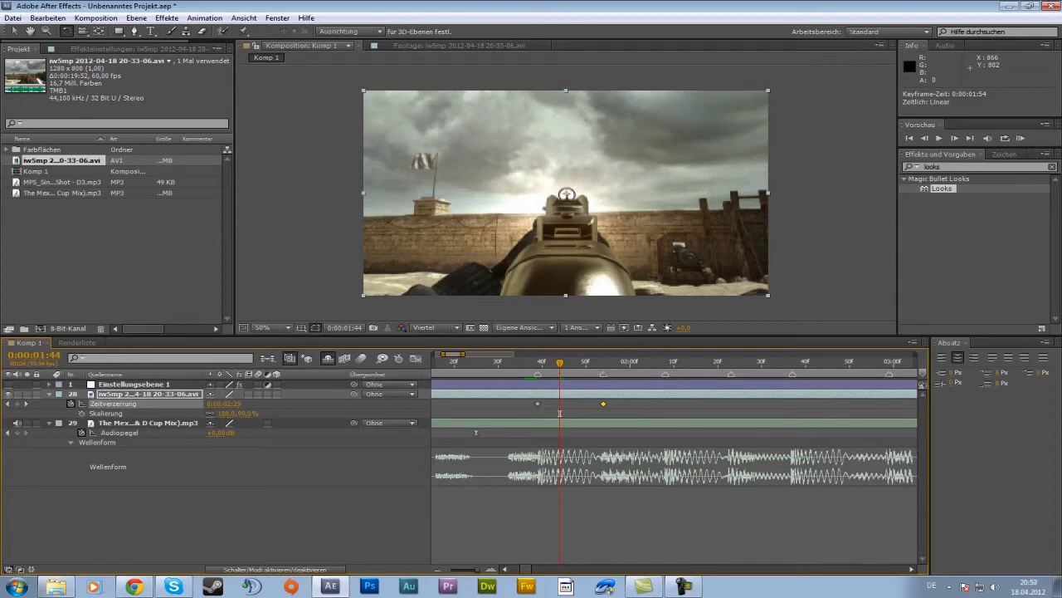
mouse_move(560, 363)
mouse_down()
mouse_move(541, 367)
mouse_move(595, 374)
mouse_move(536, 377)
mouse_move(570, 389)
mouse_up()
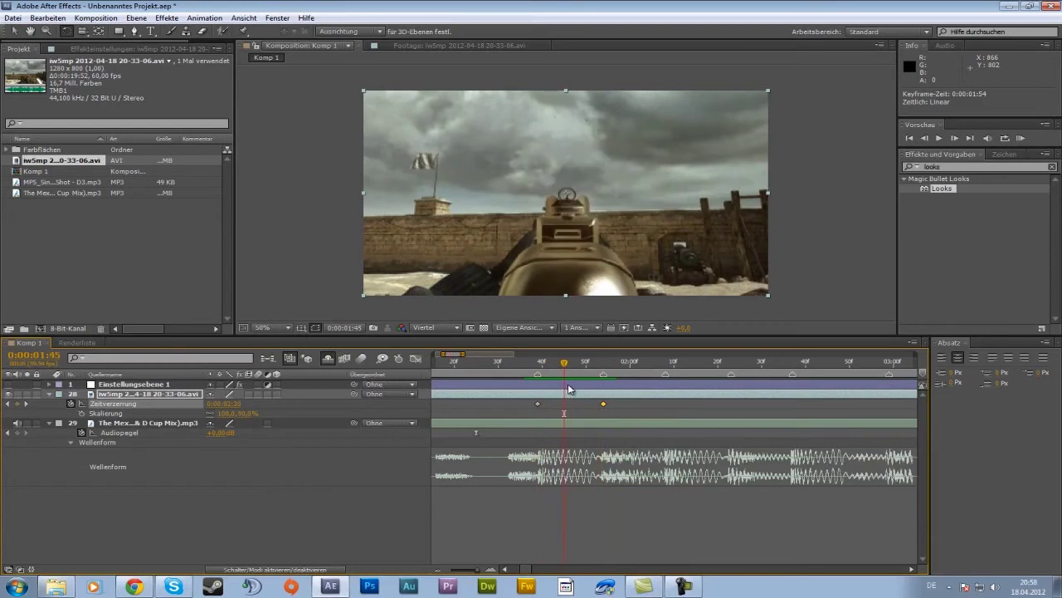
key(shift+alt+Left)
key(Page_Up)
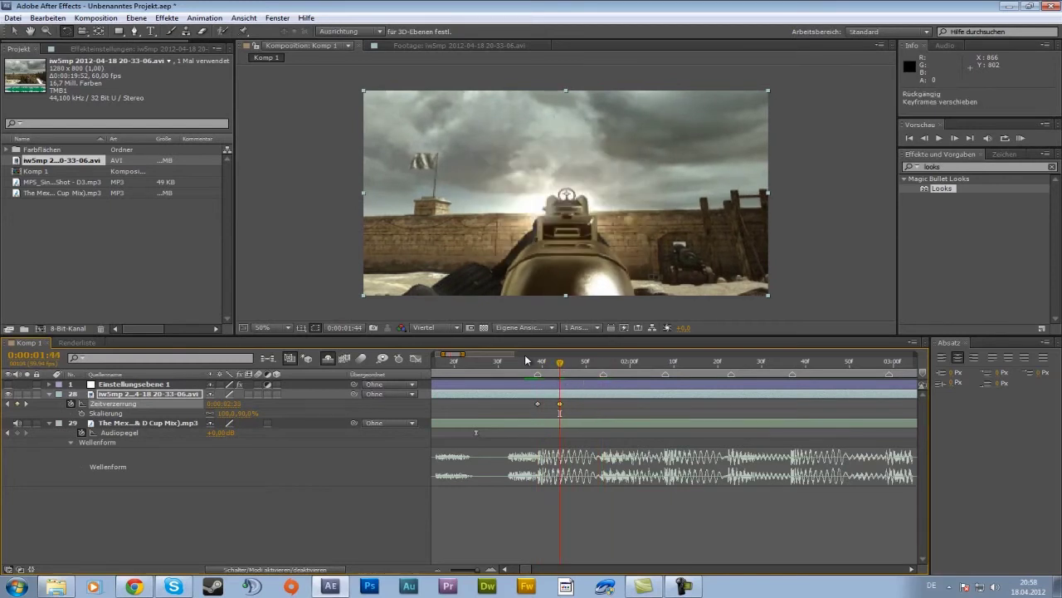
click(537, 361)
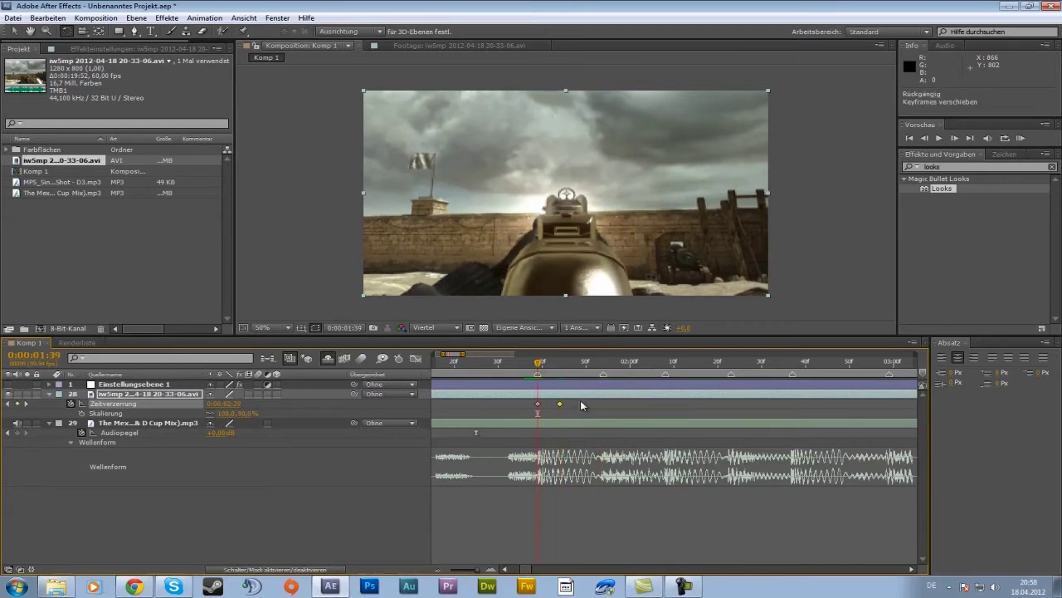
drag(539, 363, 561, 366)
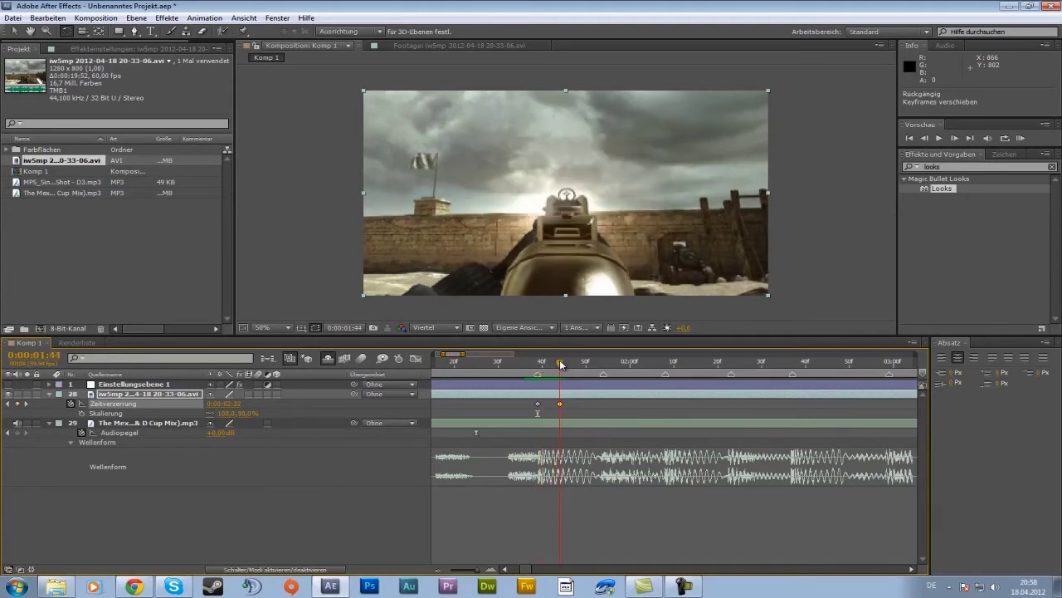
- Step forward through the beats from 1:48, adding time-remap keyframes including one at 2:07
key(space)
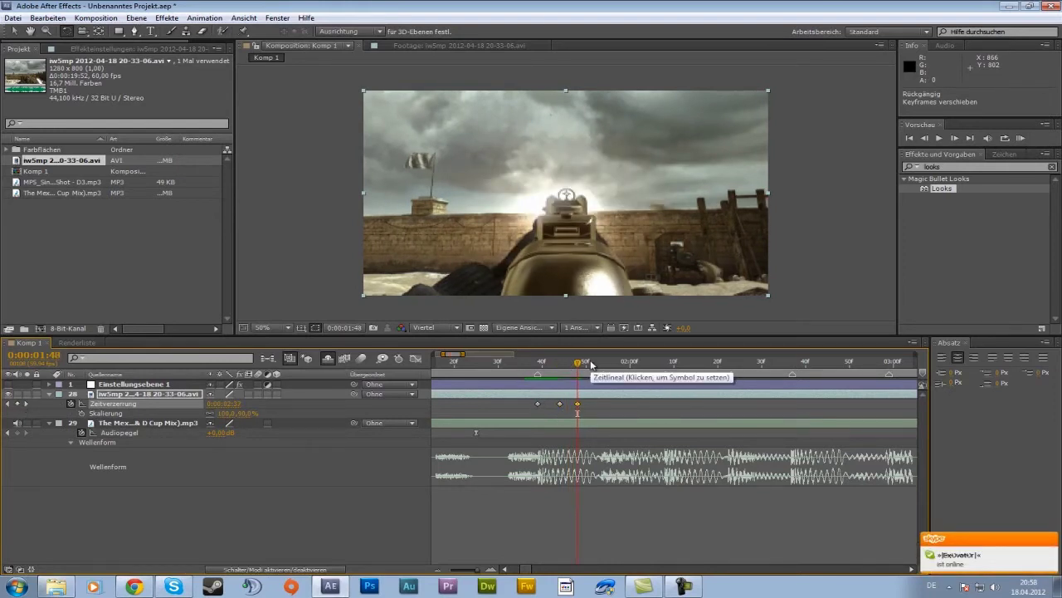
key(space)
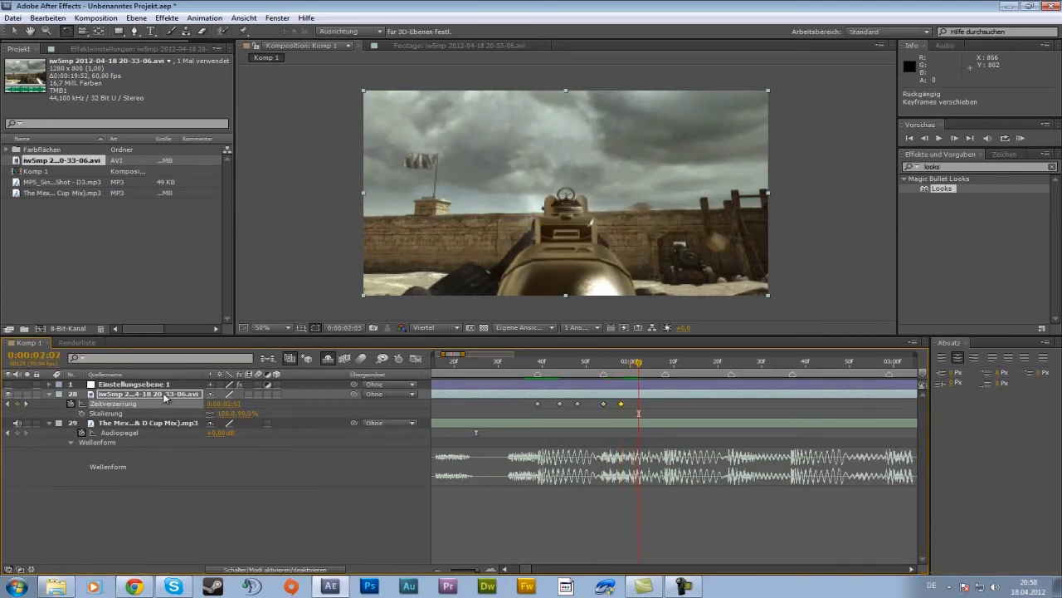
click(17, 403)
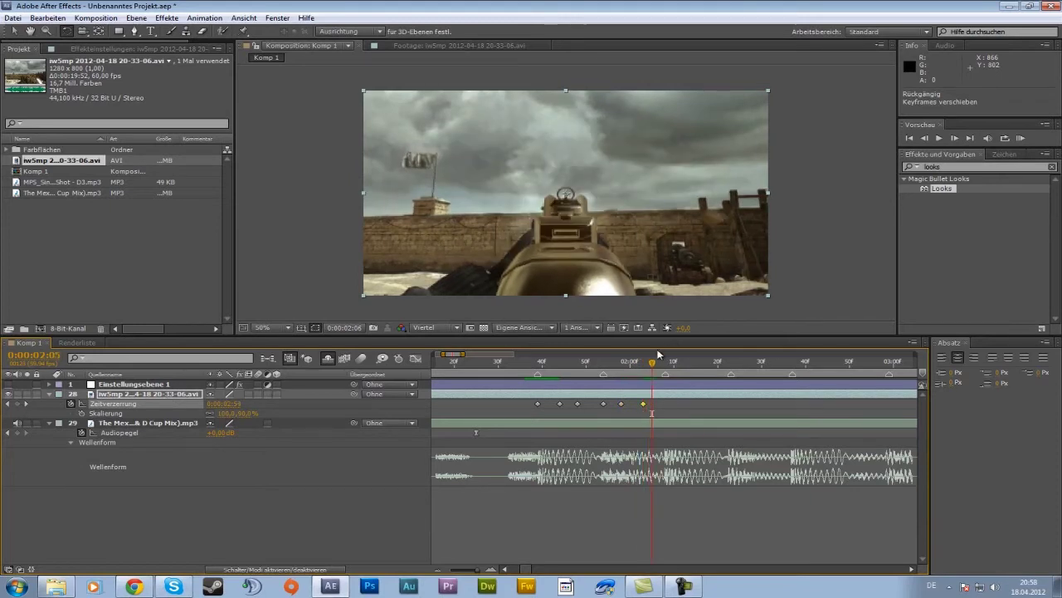
click(18, 403)
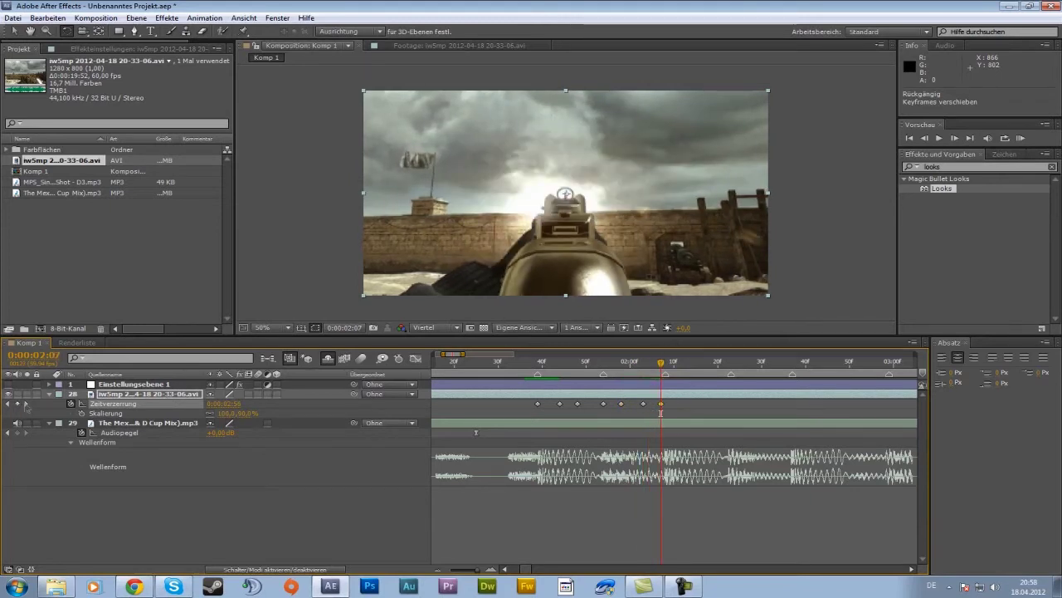
key(Page_Down)
key(Page_Down)
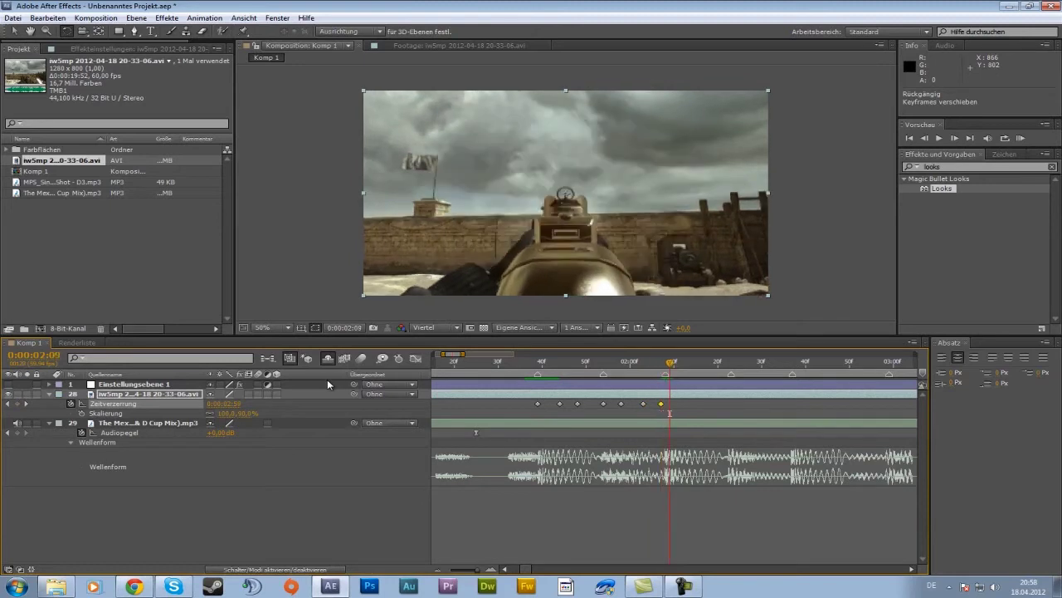
key(Page_Down)
key(Page_Down)
key(Page_Down)
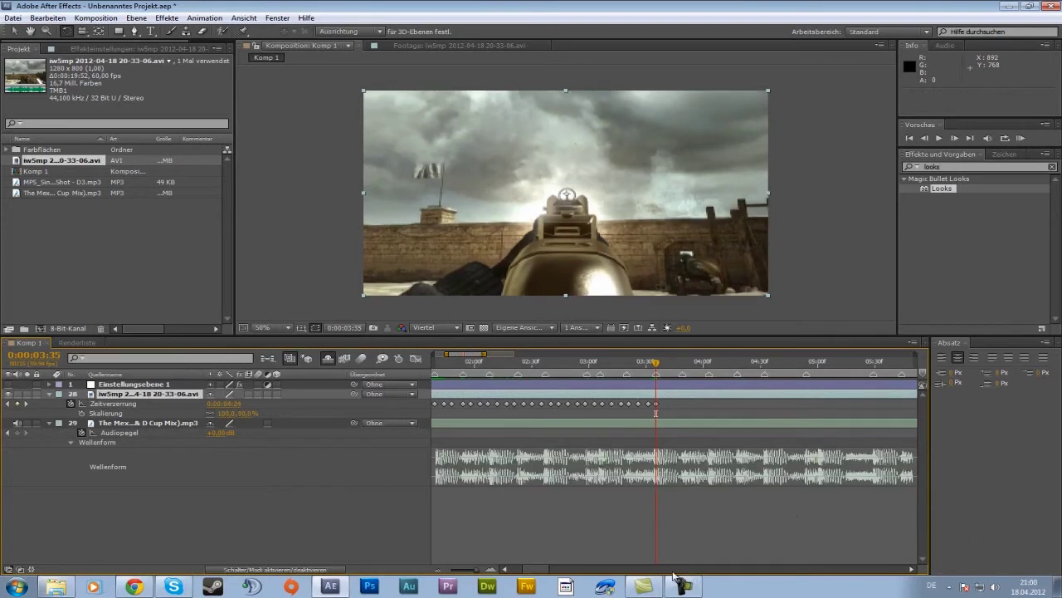
- Zoom to spread out the keyframes, step to 0:00:03:36, and select gameplay layer 28
click(440, 571)
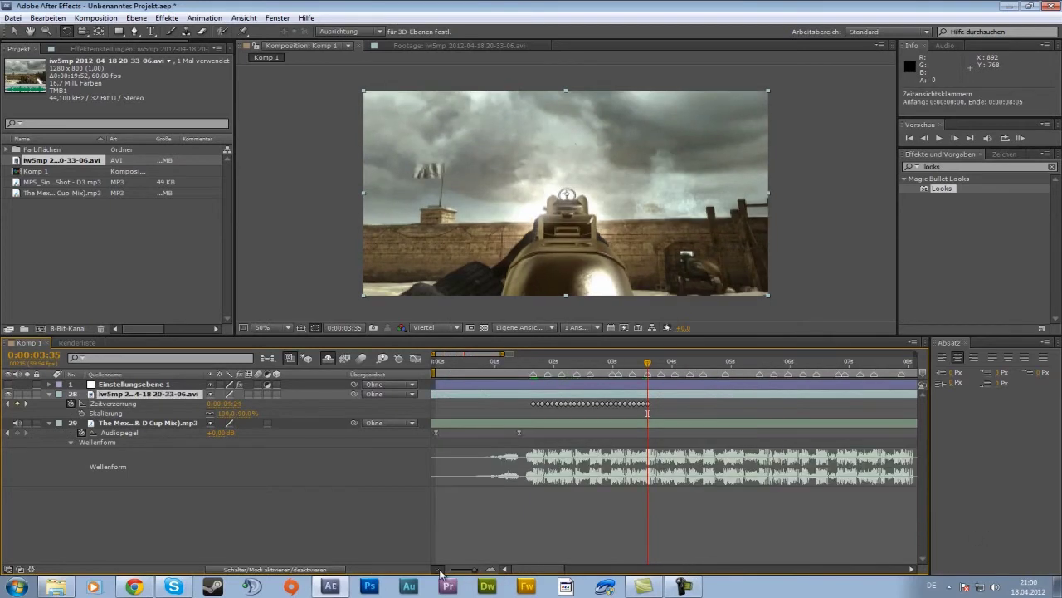
click(440, 571)
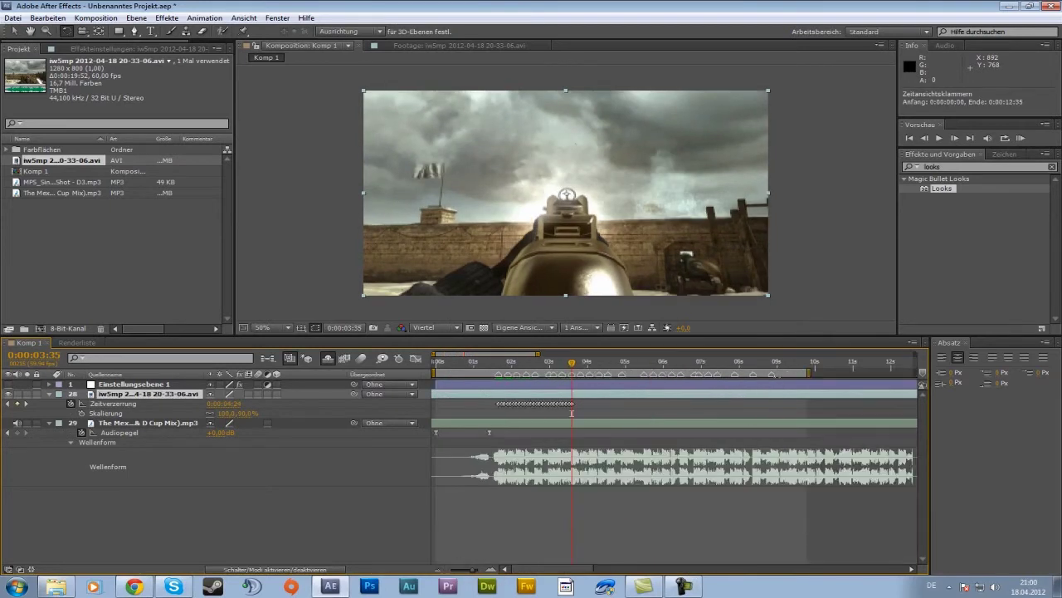
click(491, 571)
click(501, 573)
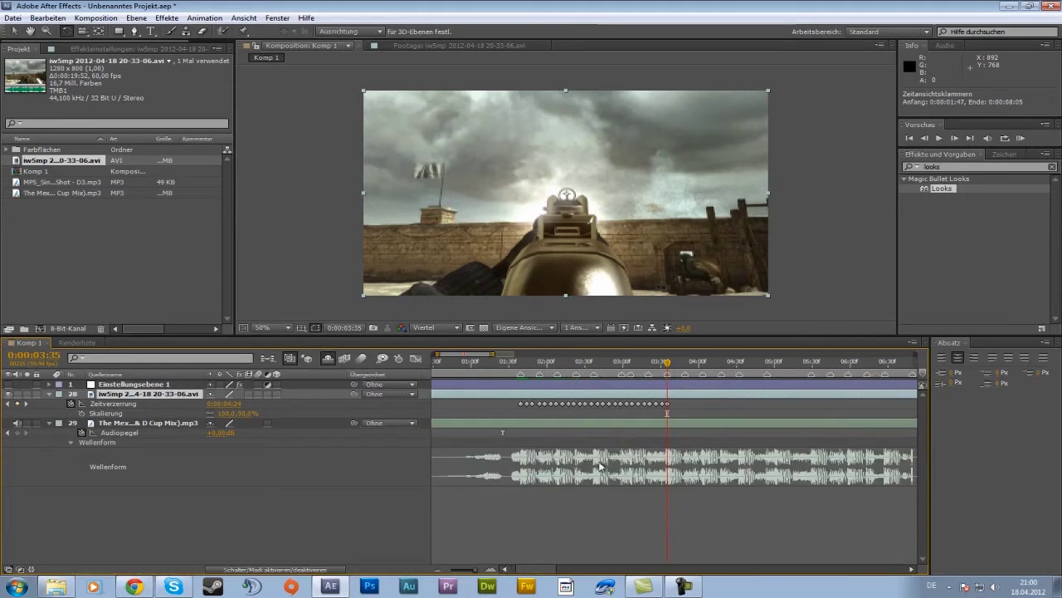
click(493, 572)
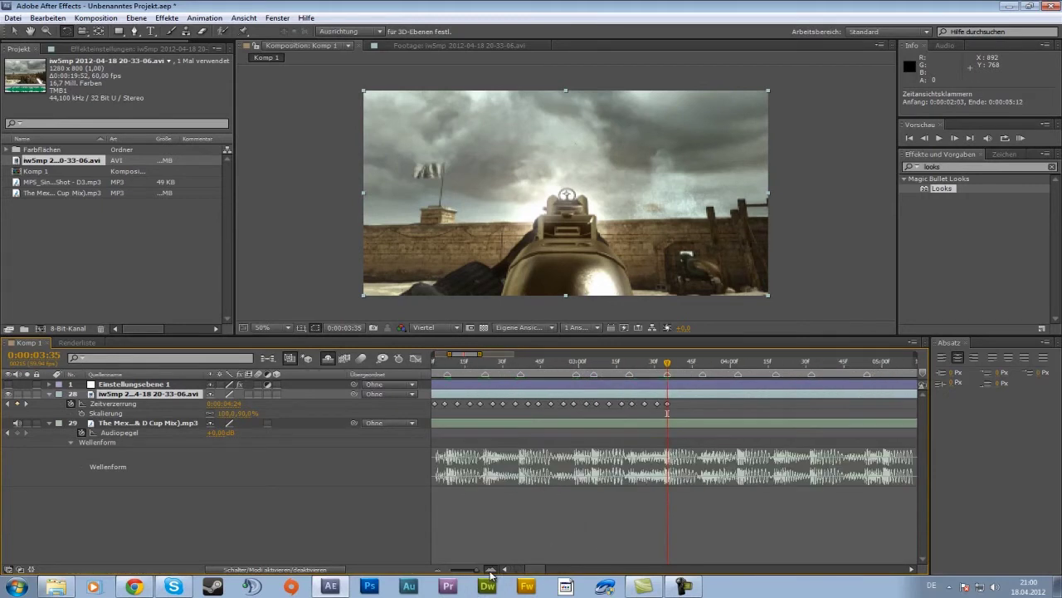
click(493, 571)
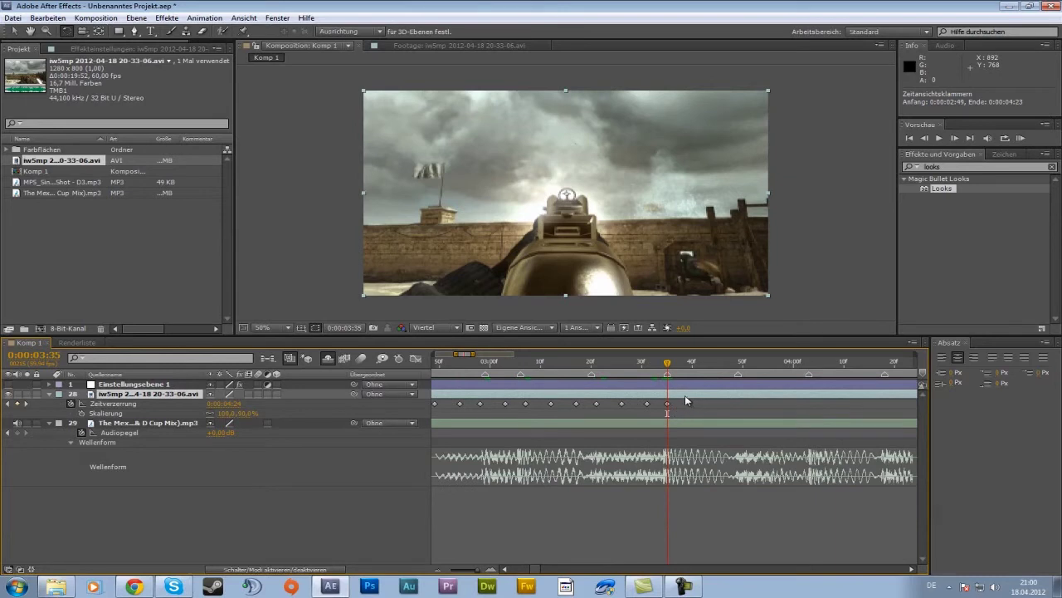
click(664, 411)
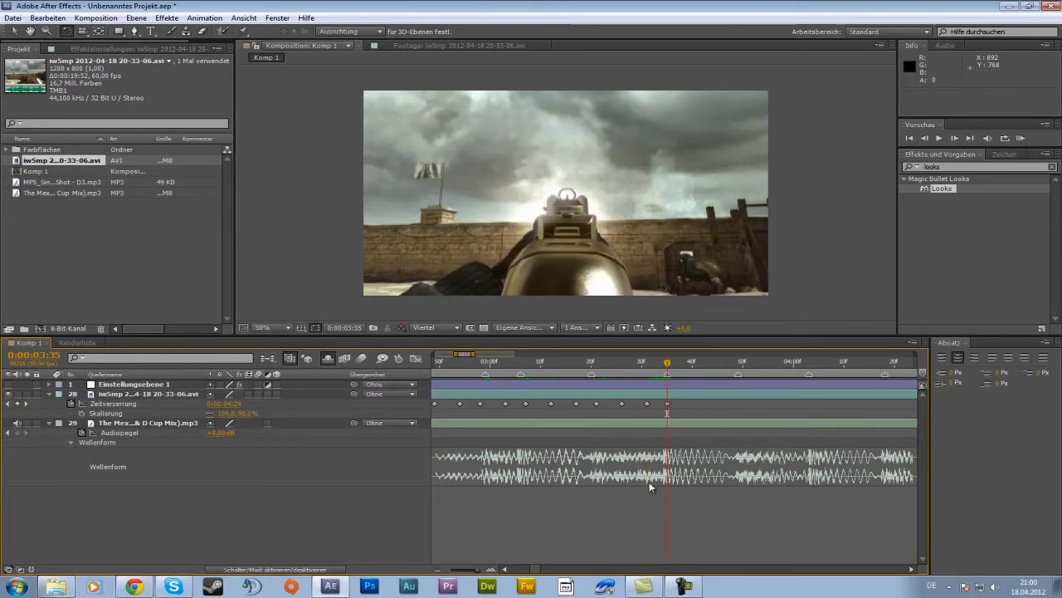
key(Page_Down)
click(691, 391)
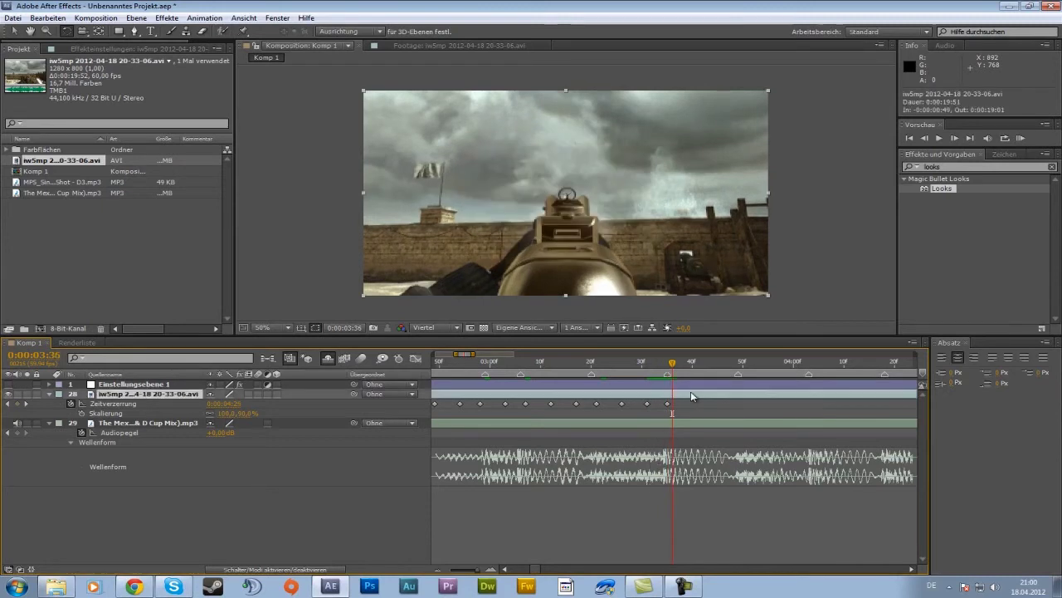
- Split layer 28 at 0:00:03:36 with Ctrl+Shift+D and move the second part to 0:00:06:23
key(ctrl+shift+d)
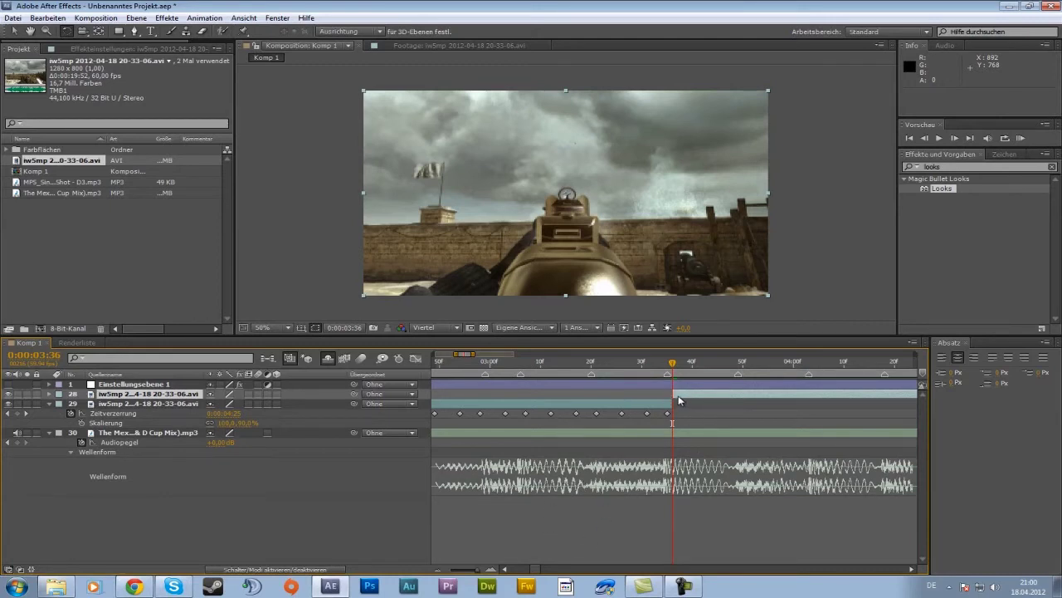
click(622, 406)
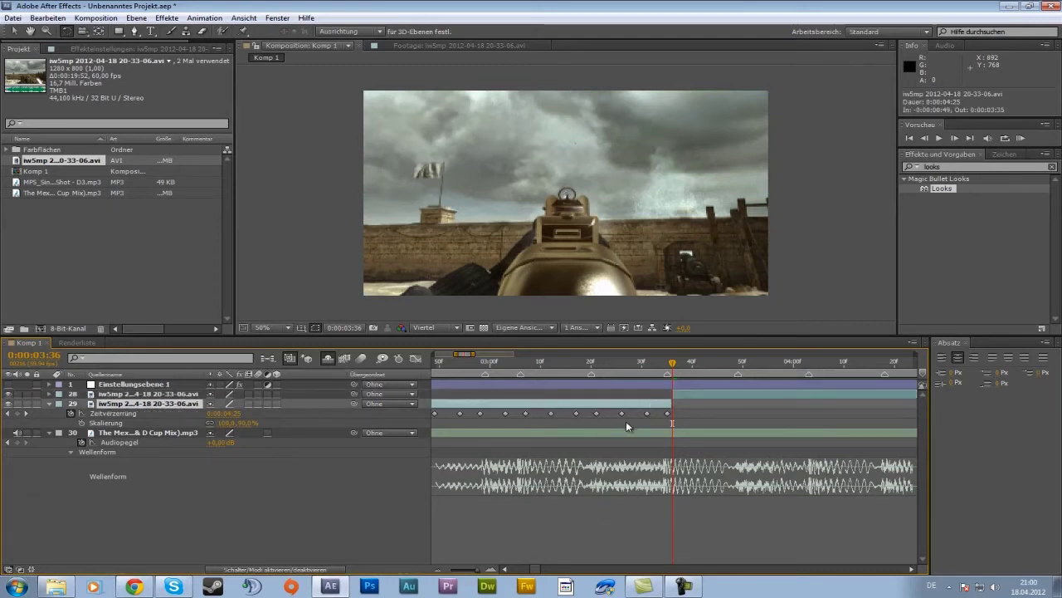
click(439, 568)
drag(453, 570, 449, 573)
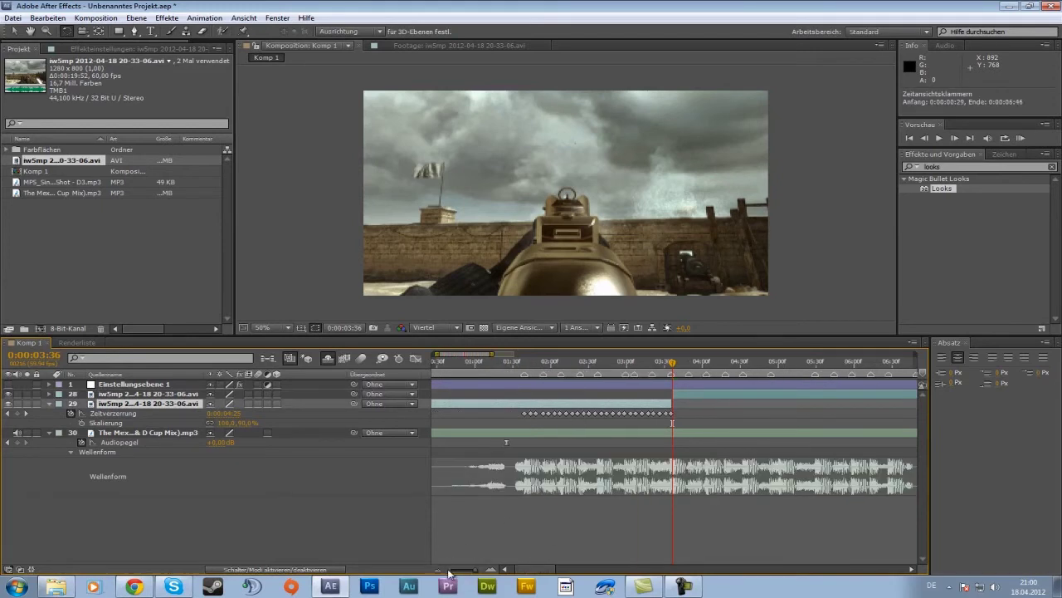
drag(681, 395, 681, 398)
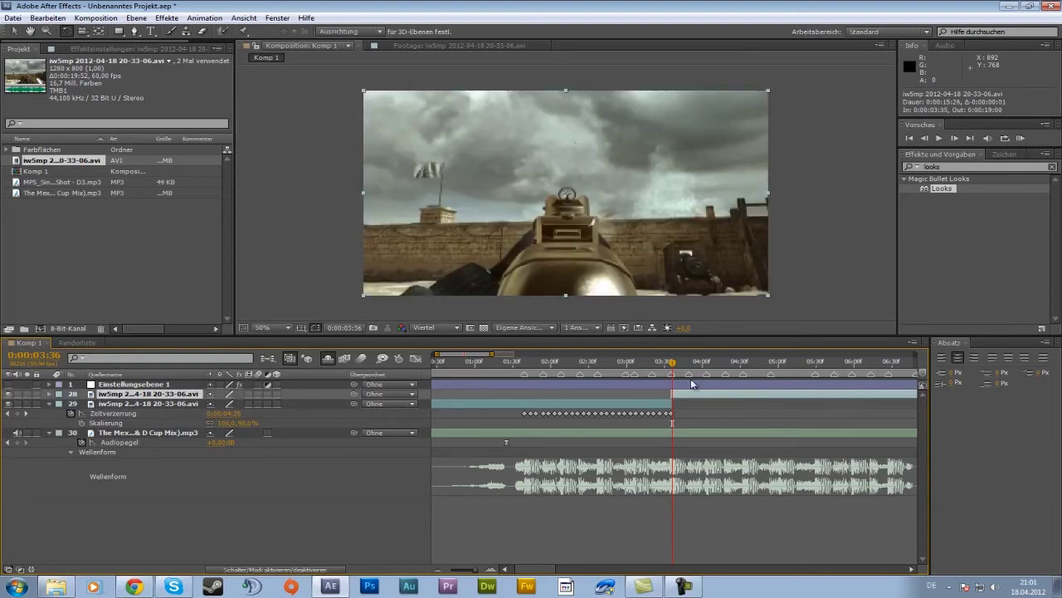
drag(732, 401, 900, 406)
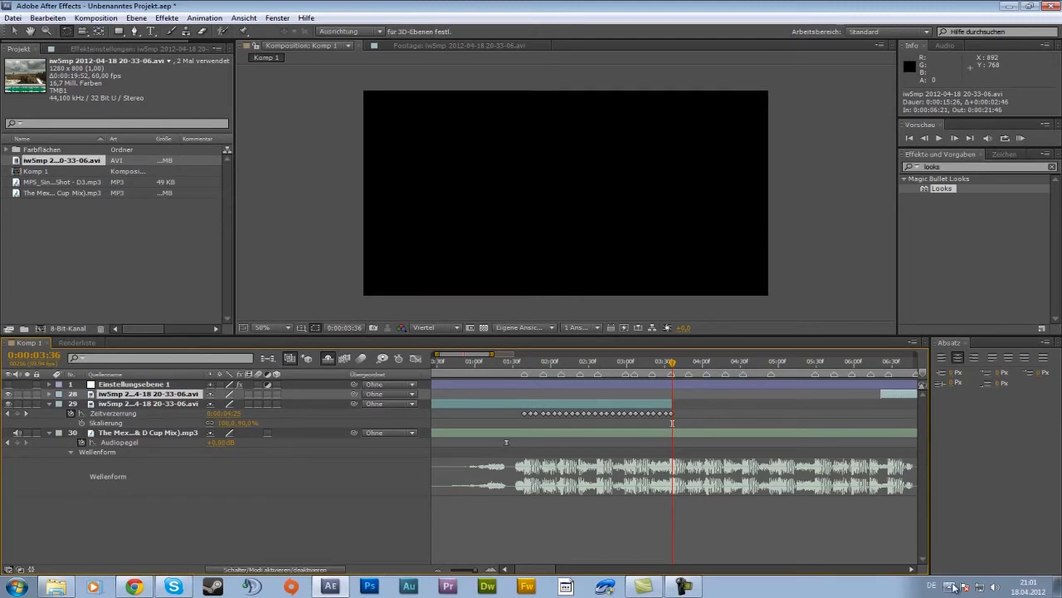
click(490, 571)
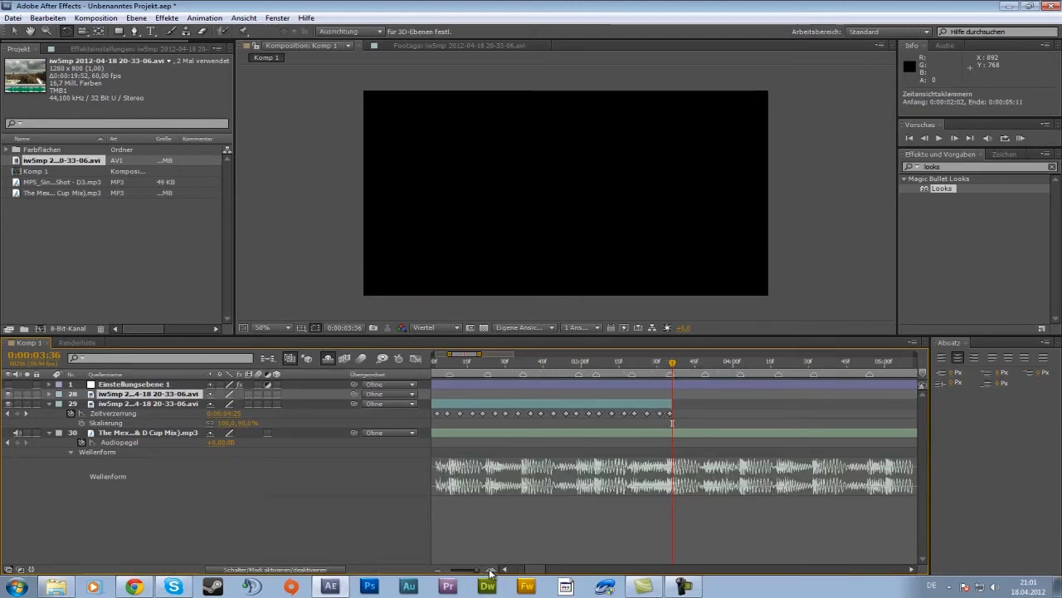
click(438, 570)
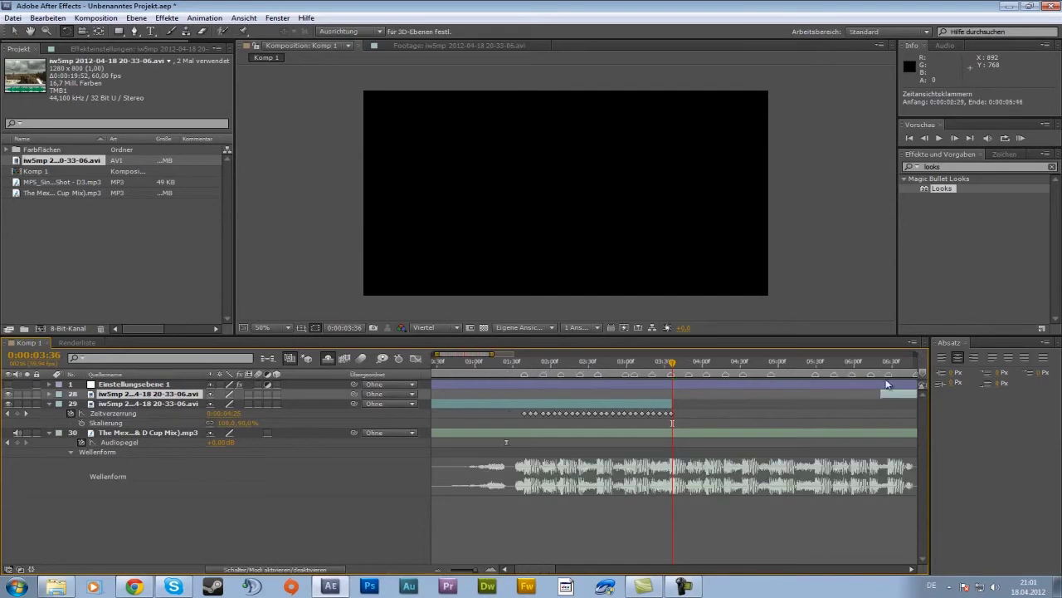
- Set the time to about 0:00:01:44 and select layer 29's time-remap keyframes
click(491, 571)
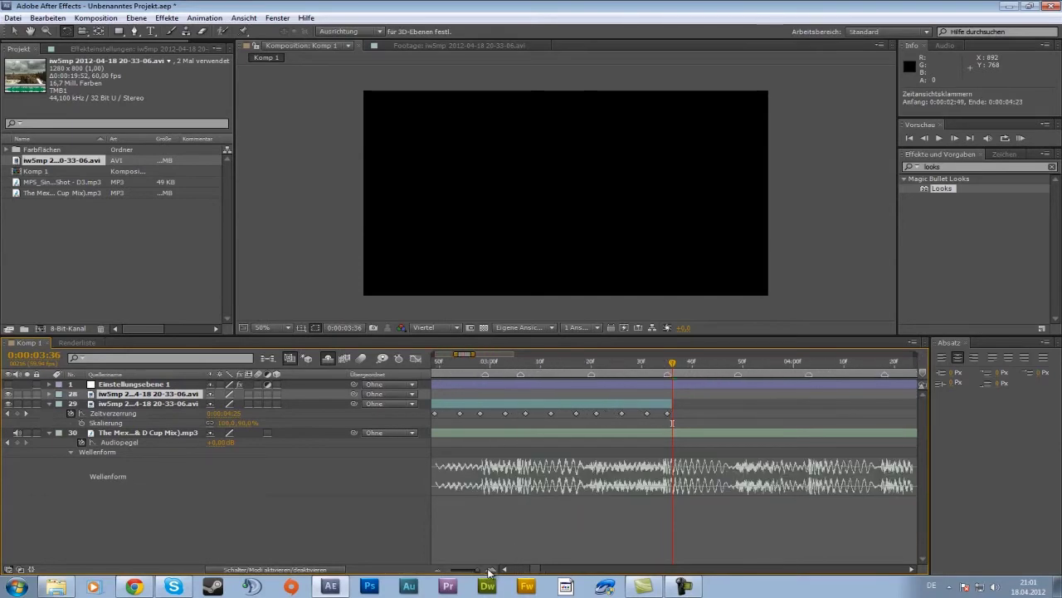
click(491, 571)
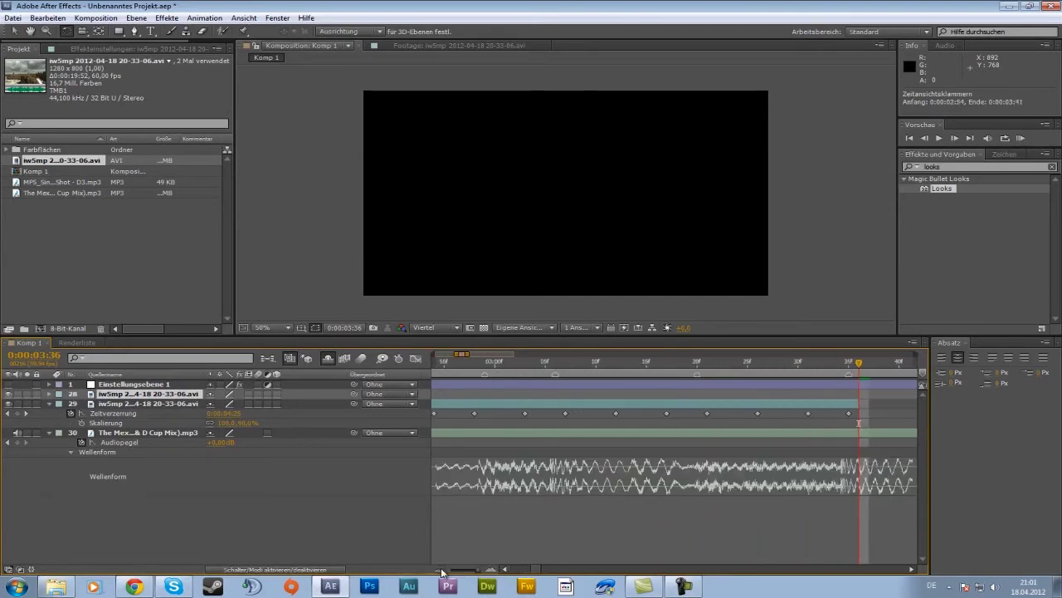
click(505, 570)
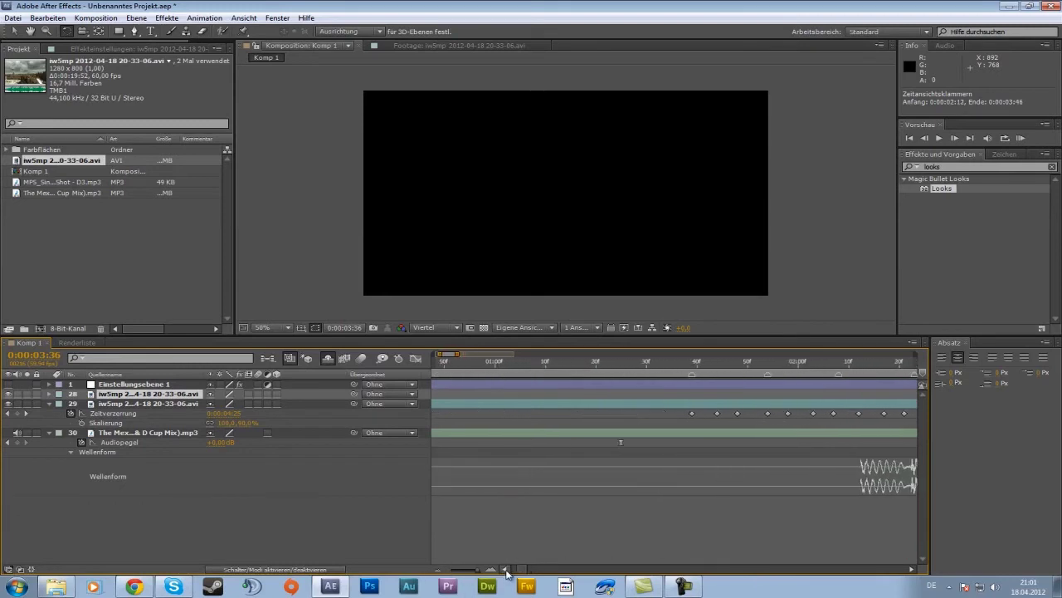
drag(693, 369, 718, 365)
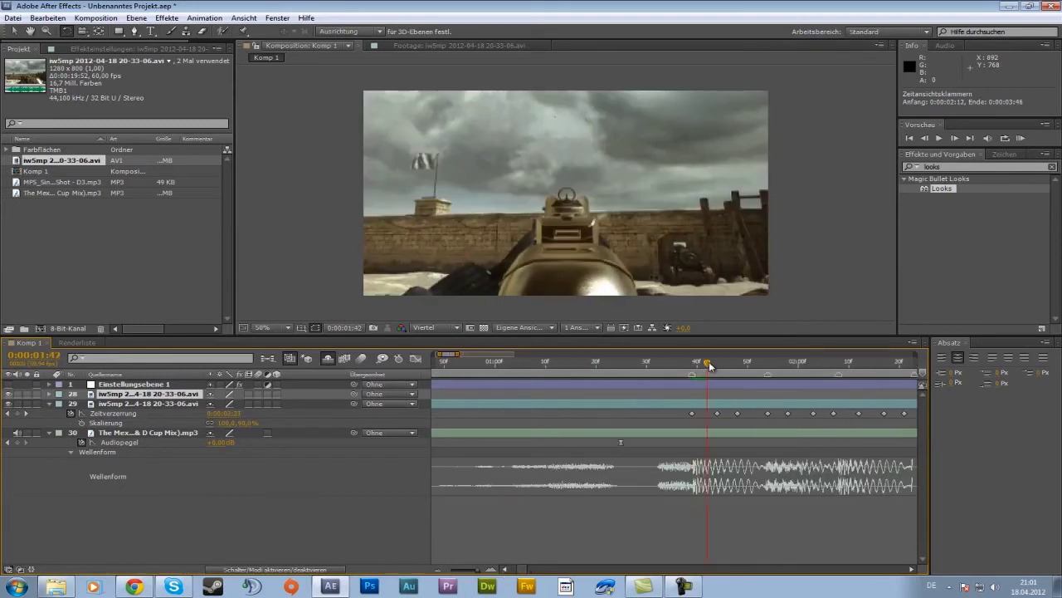
key(ctrl+a)
click(686, 423)
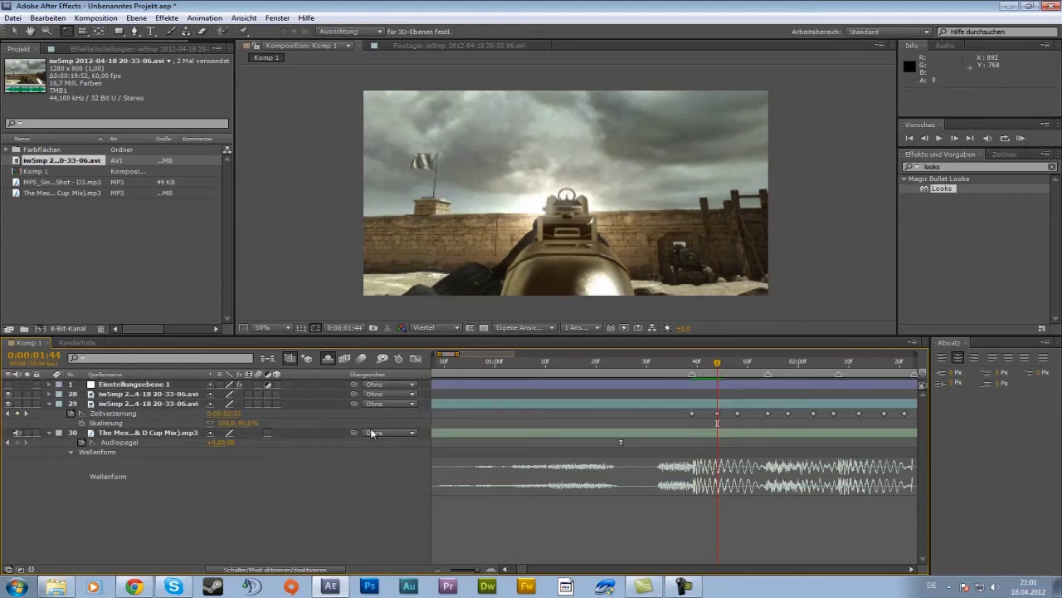
click(147, 413)
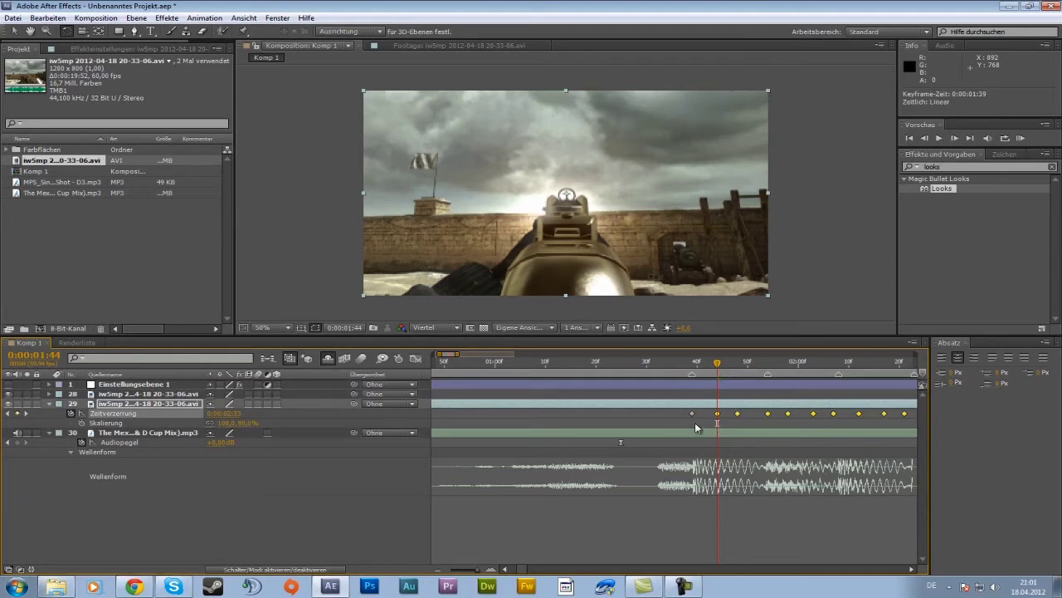
- Drag time-remap keyframes onto the music beats at 1:54 and 2:08
click(911, 570)
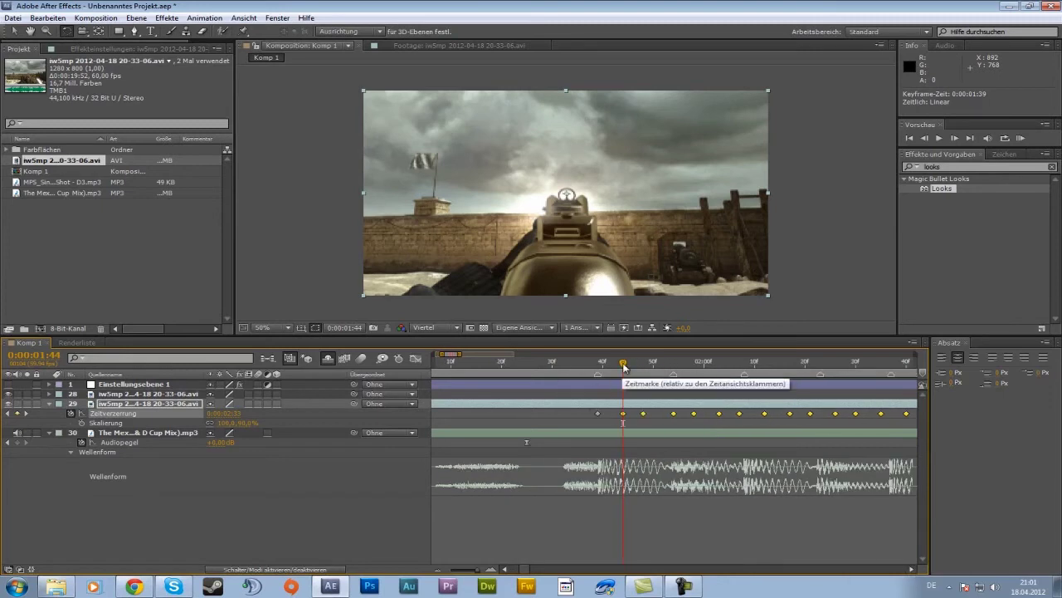
drag(623, 363, 672, 365)
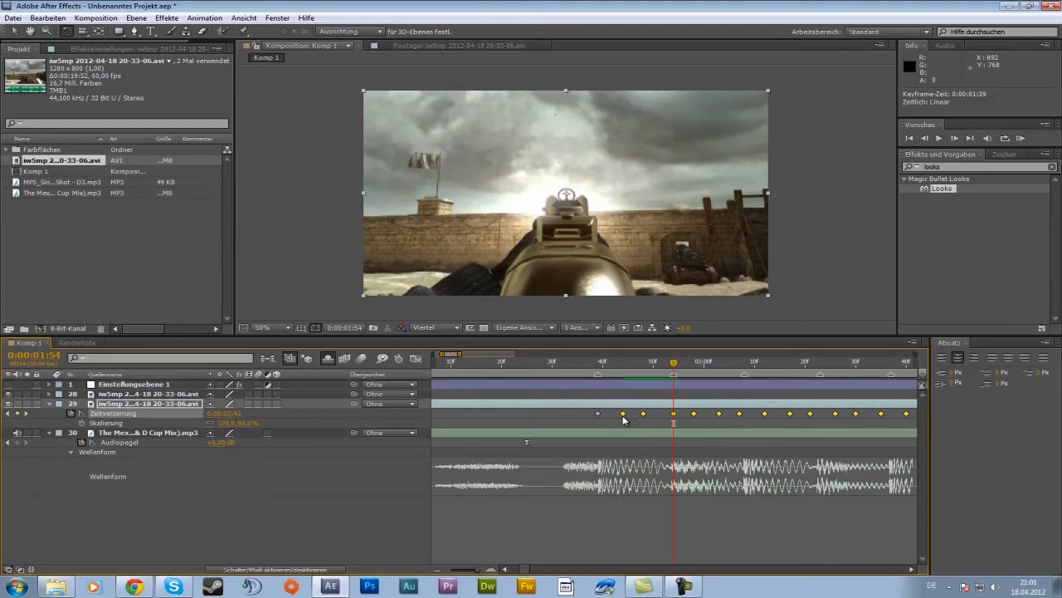
drag(623, 413, 673, 414)
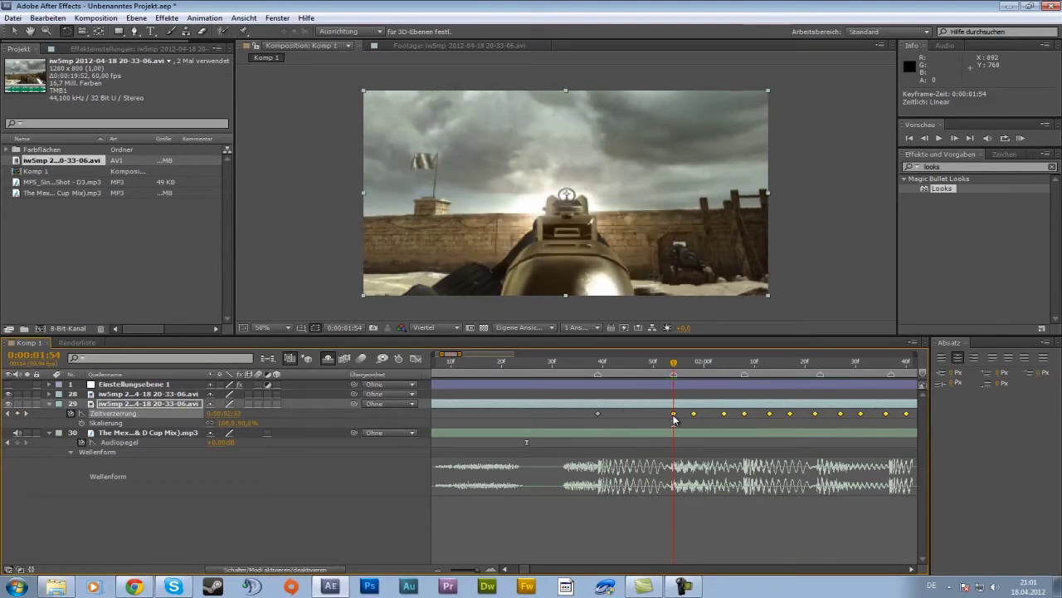
drag(673, 363, 744, 363)
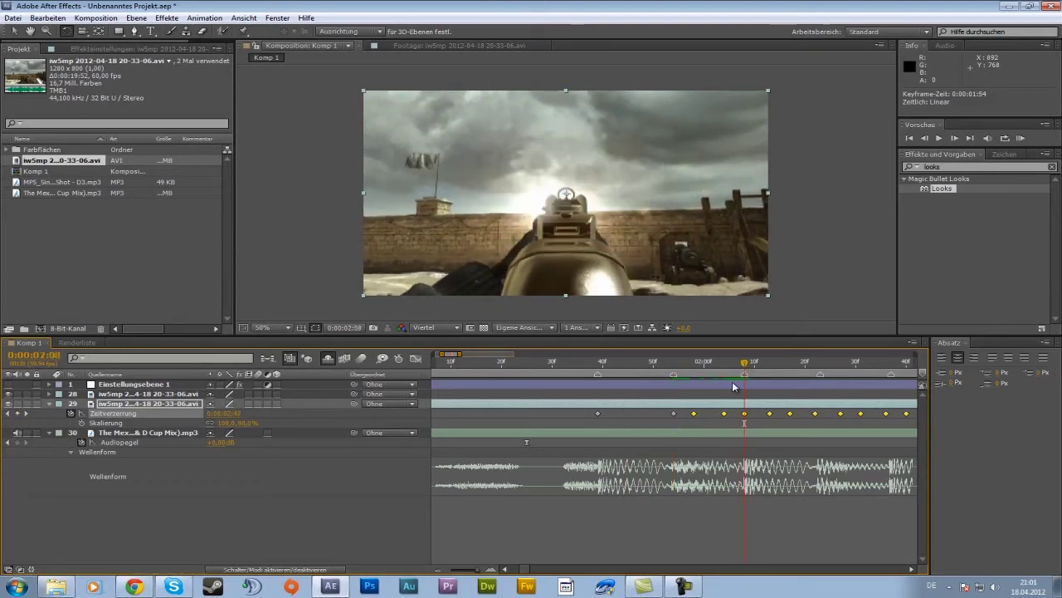
drag(695, 416, 744, 419)
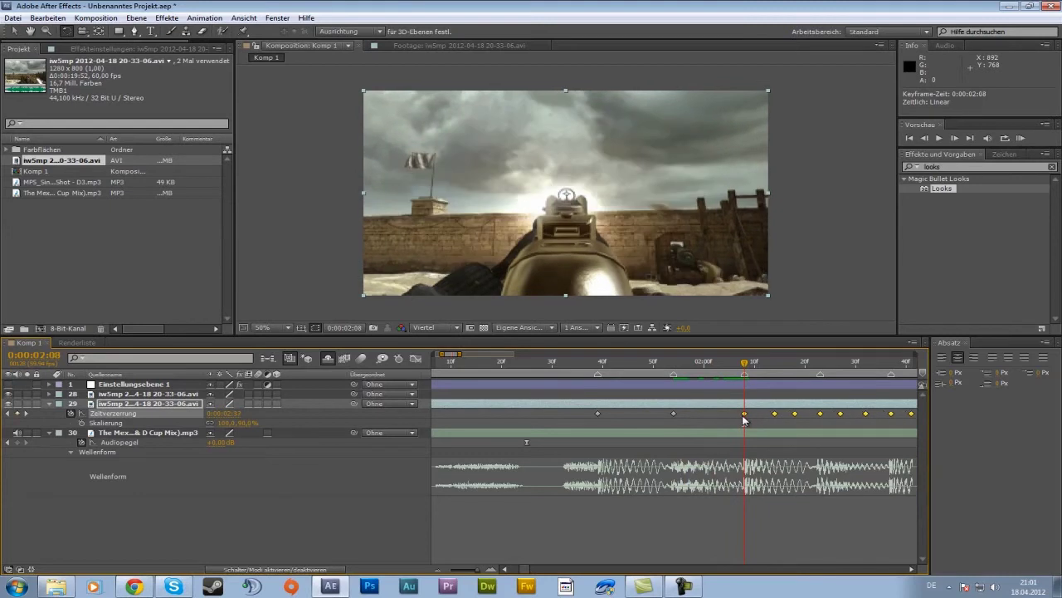
- Place the next keyframes on the beats at 2:23 and 2:37, previewing around 2:00
click(909, 570)
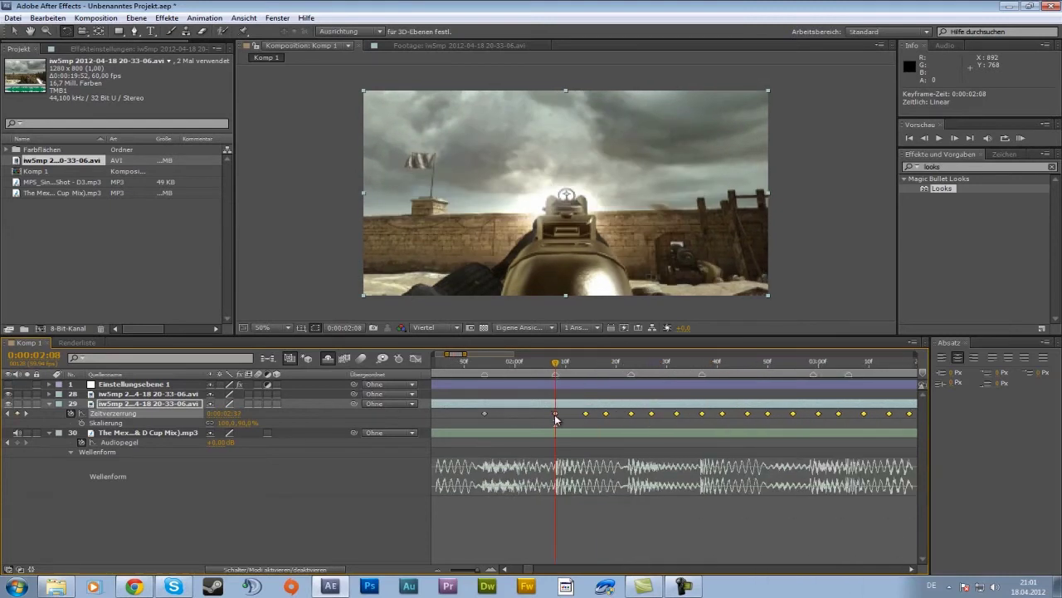
key(space)
key(space)
drag(586, 418, 629, 419)
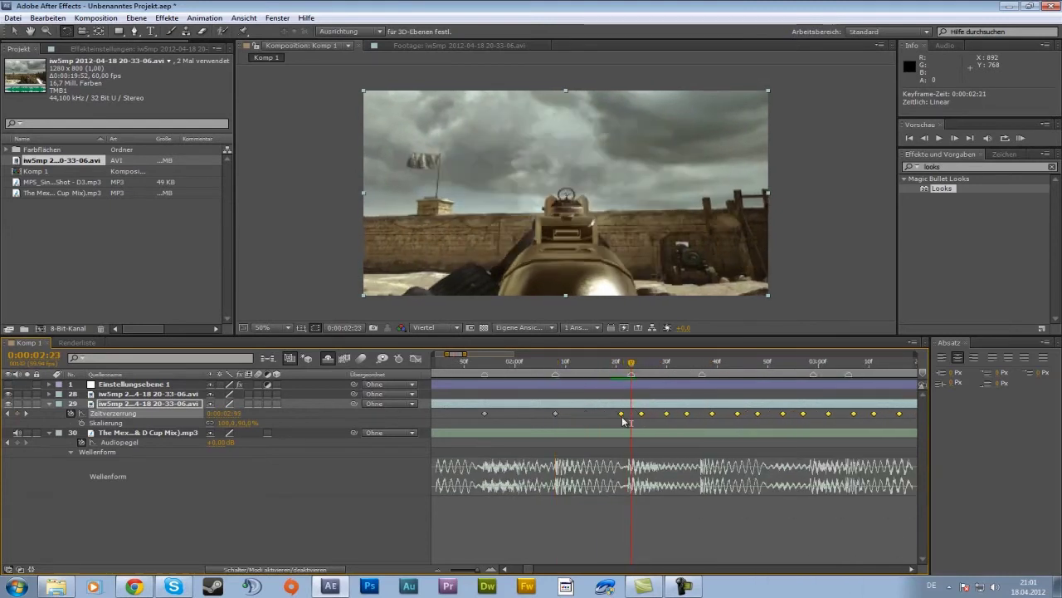
drag(619, 369, 506, 388)
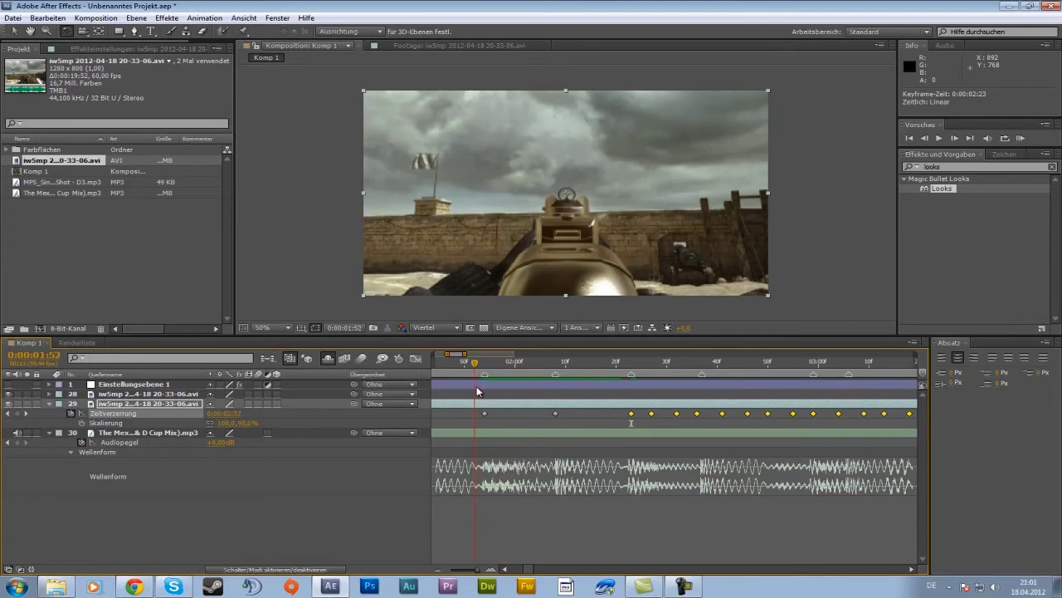
drag(483, 384, 633, 393)
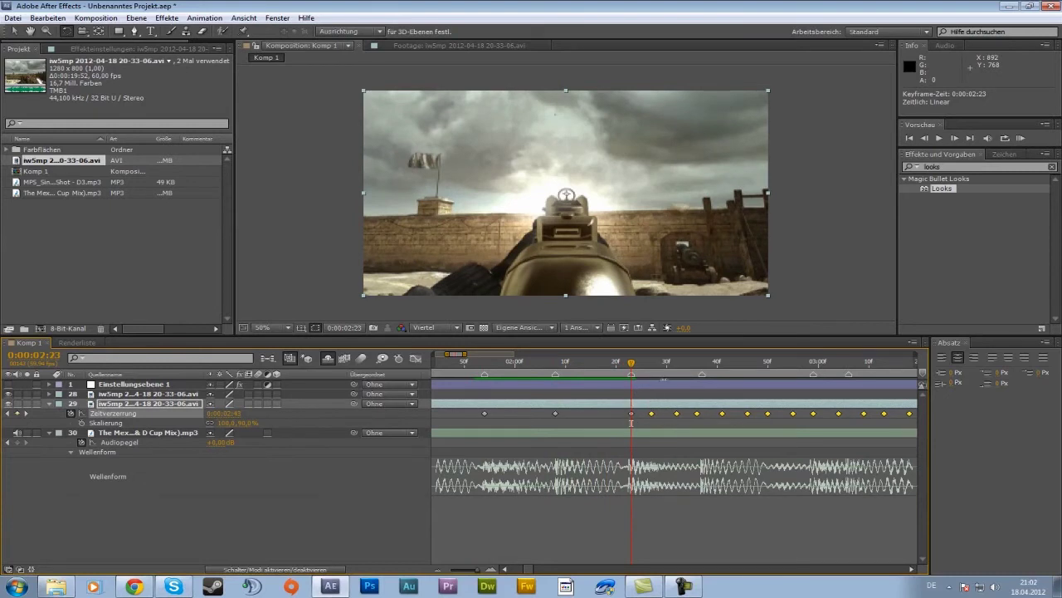
drag(631, 363, 702, 363)
drag(652, 413, 702, 414)
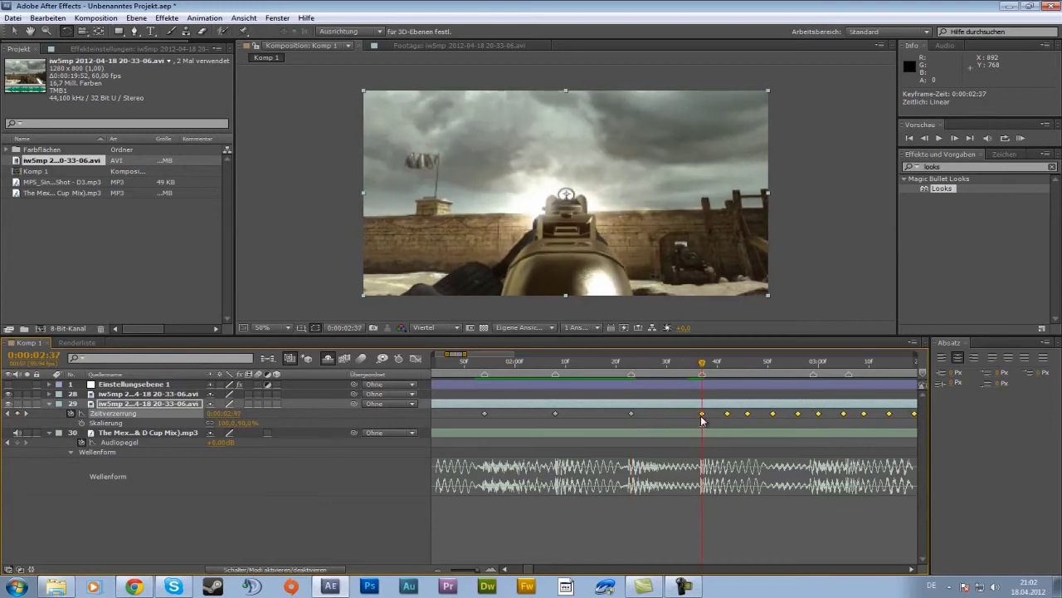
click(440, 569)
- Undo the previous keyframe move and shift the remaining keyframes toward the current beat
scroll(849, 538, up, 3)
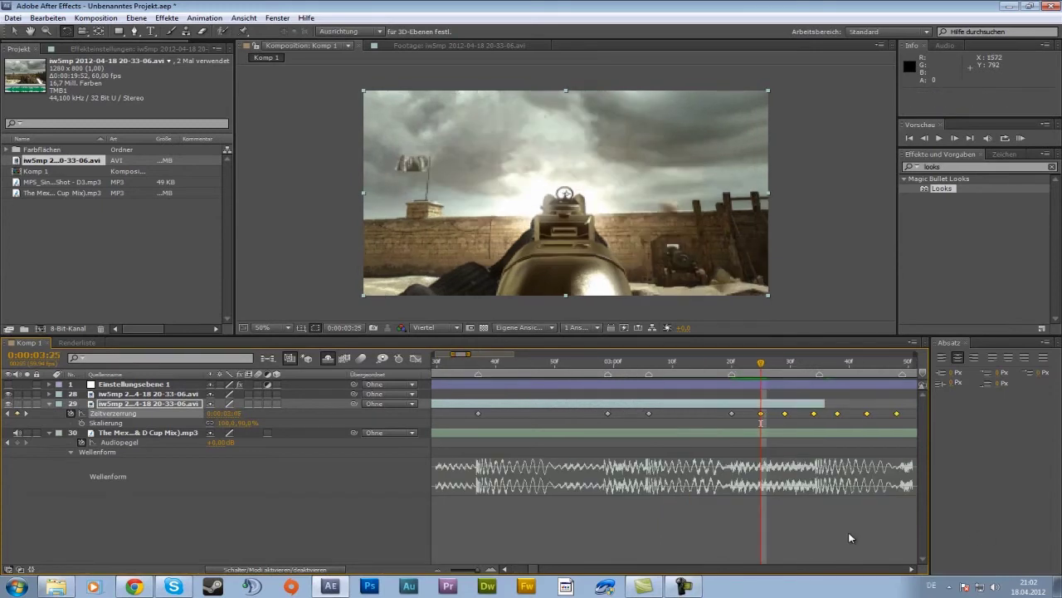
click(912, 570)
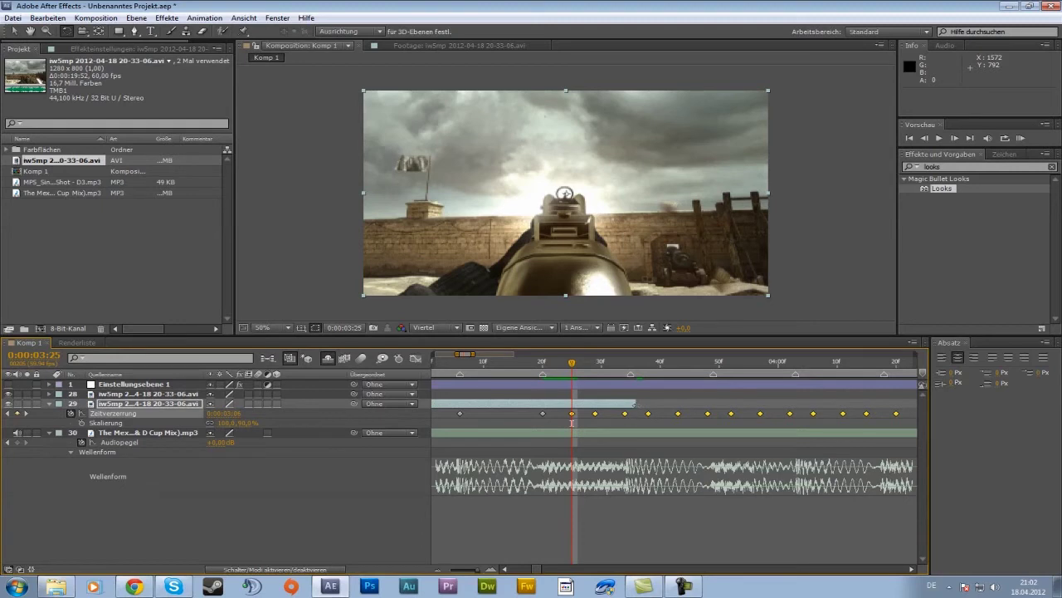
click(571, 423)
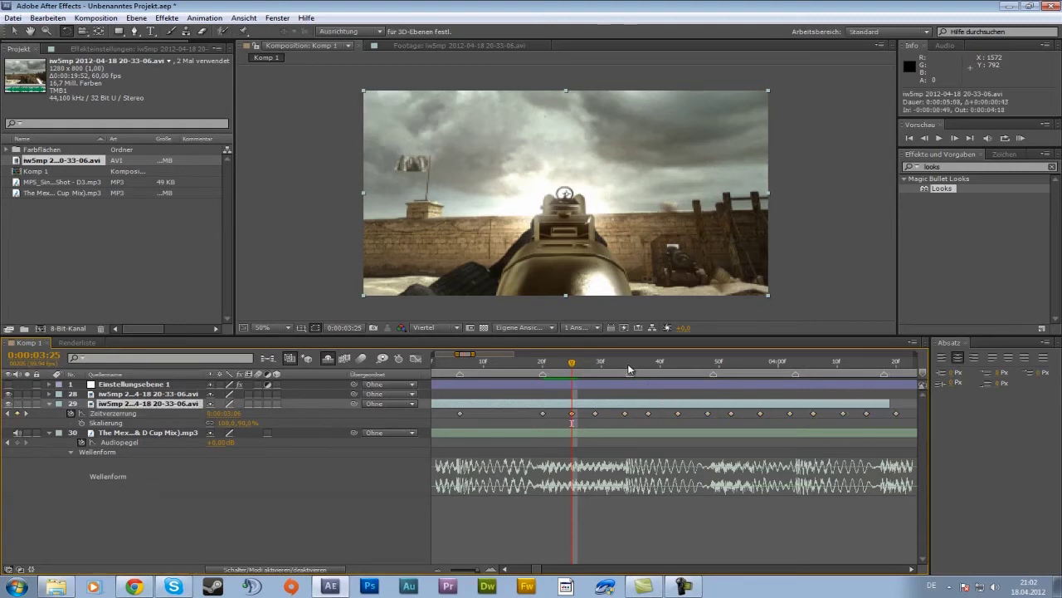
click(629, 370)
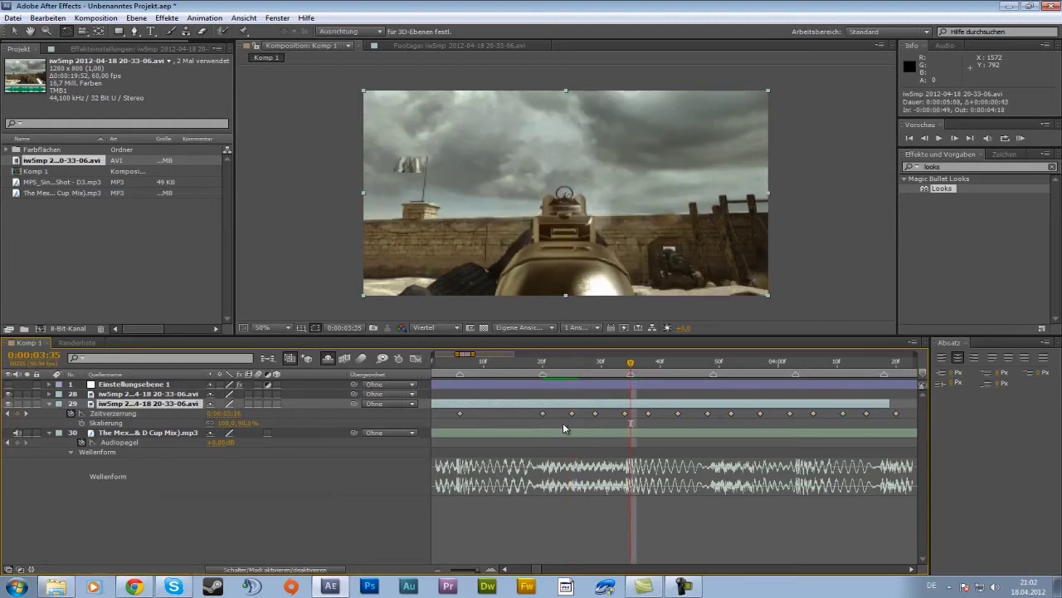
key(ctrl+z)
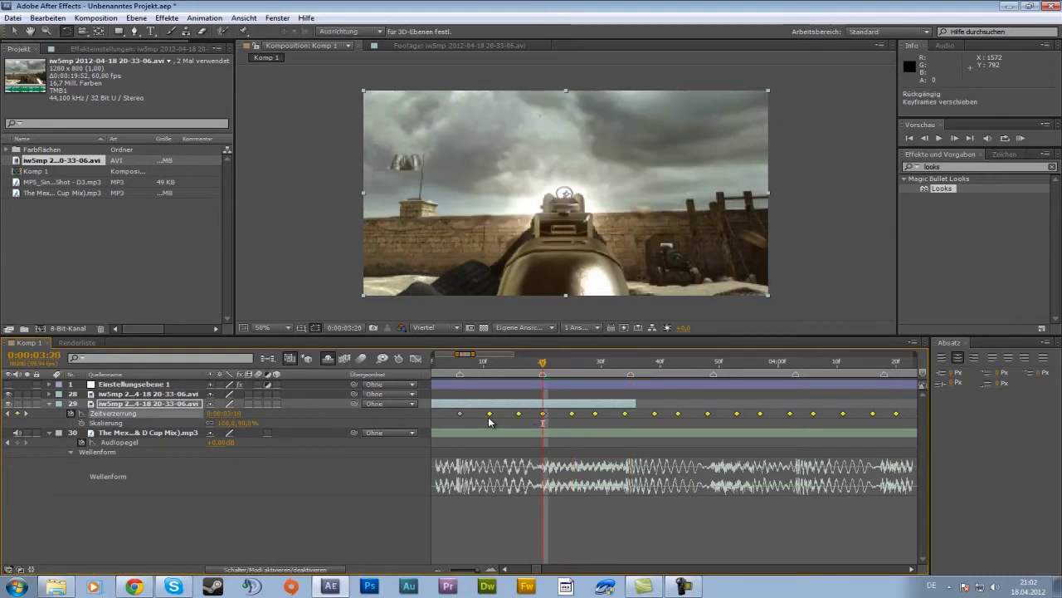
drag(489, 414, 543, 417)
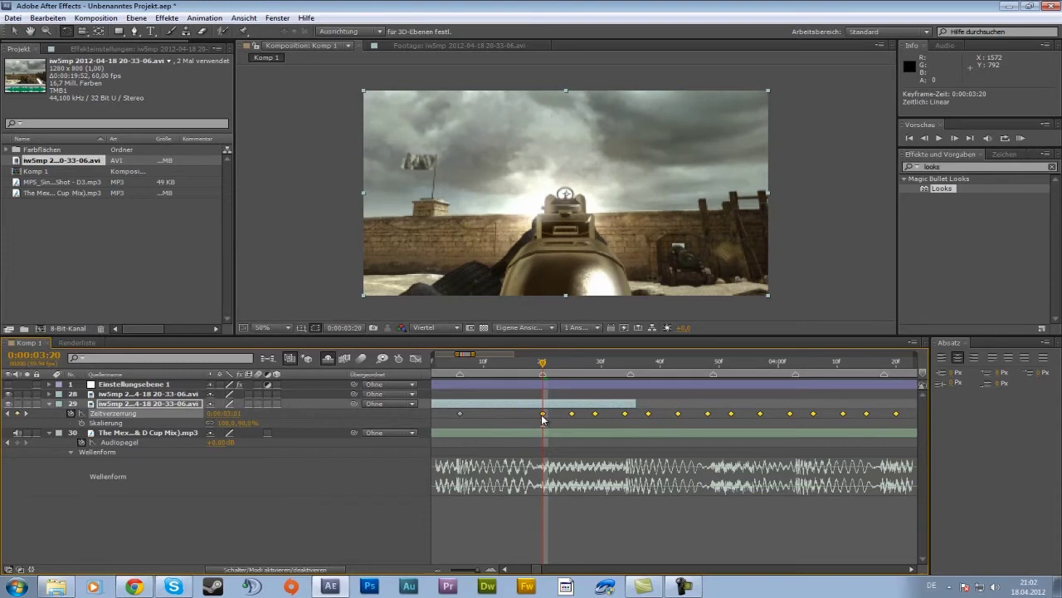
- Snap the remaining time-remap keyframes so the first starts at 0:00:03:35, then select layer 29
click(572, 363)
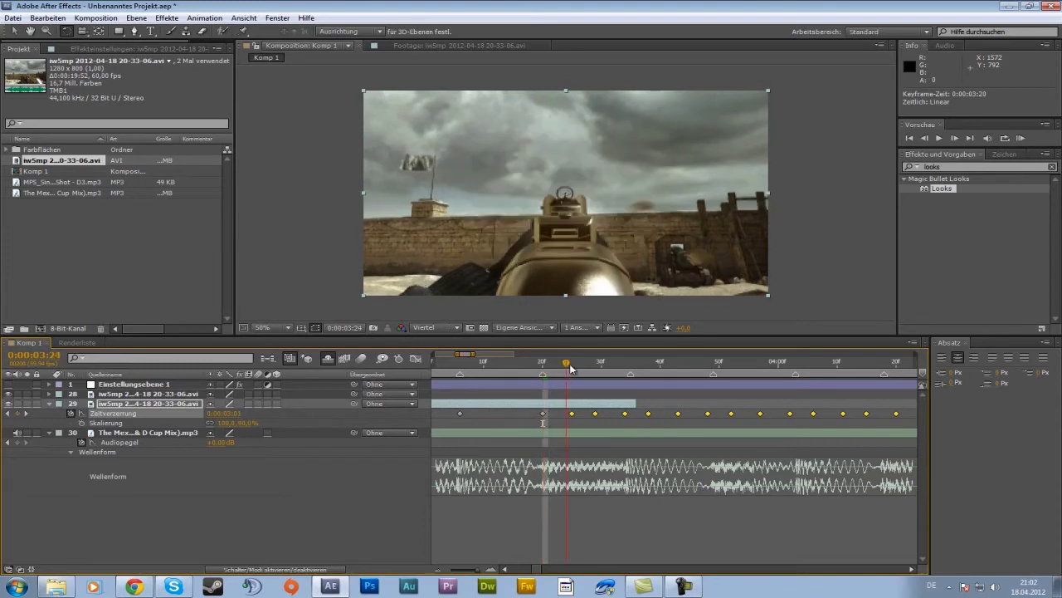
click(631, 363)
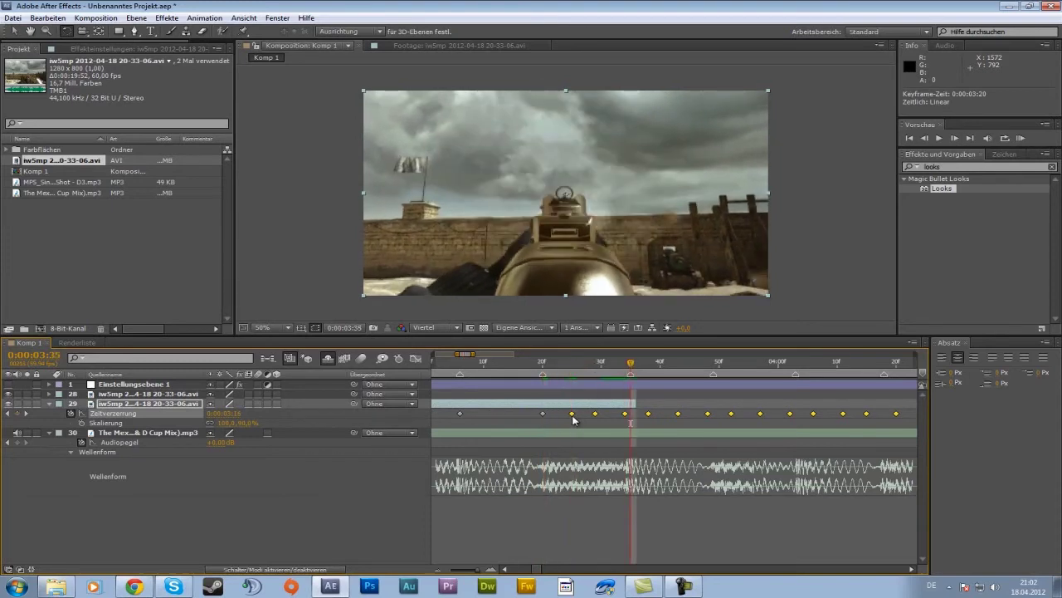
drag(572, 413, 631, 413)
click(634, 410)
click(634, 406)
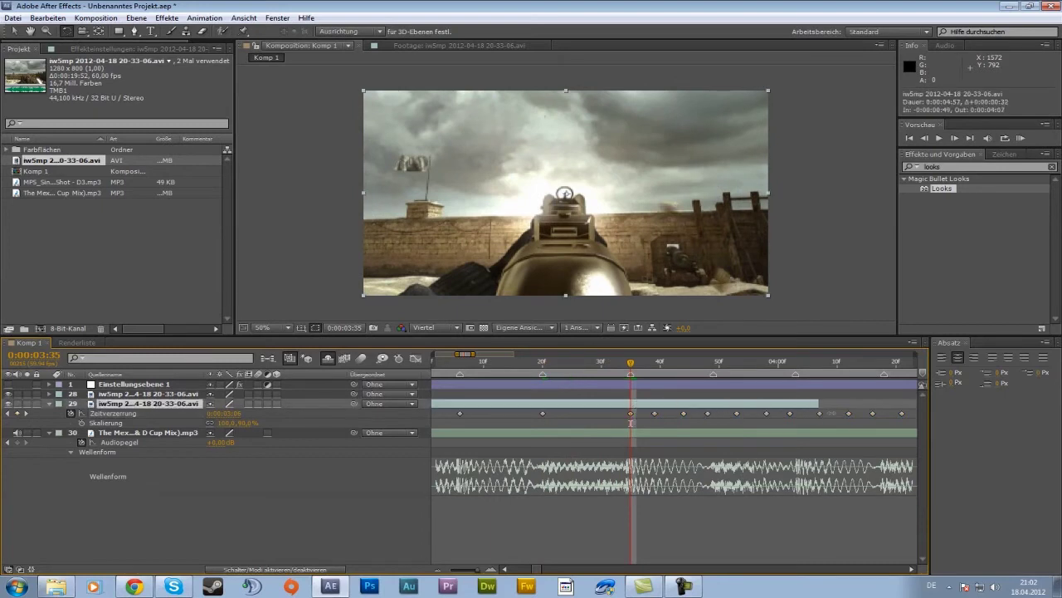
scroll(548, 498, right, 10)
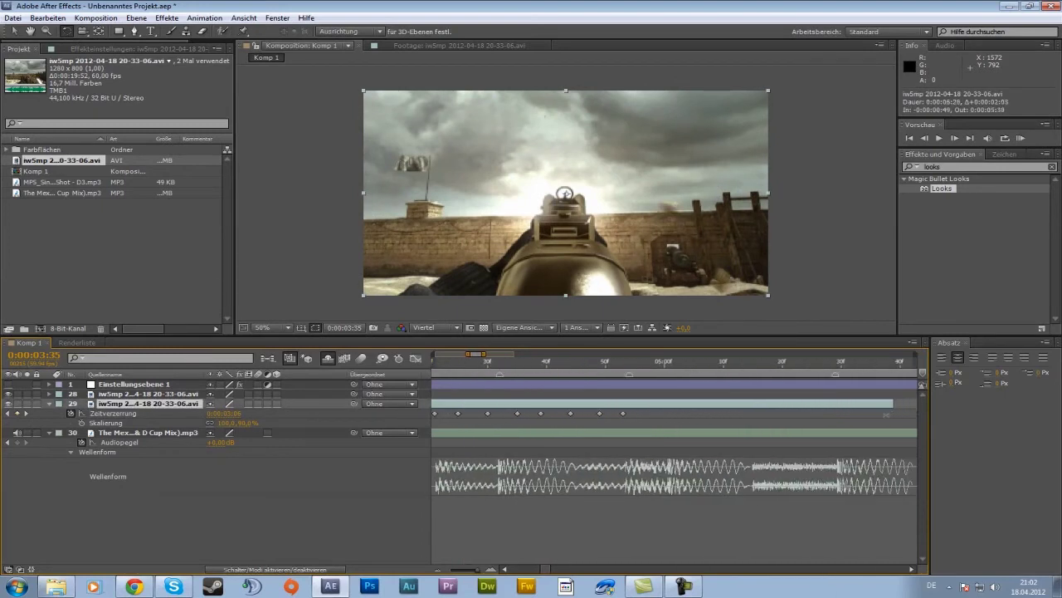
click(438, 569)
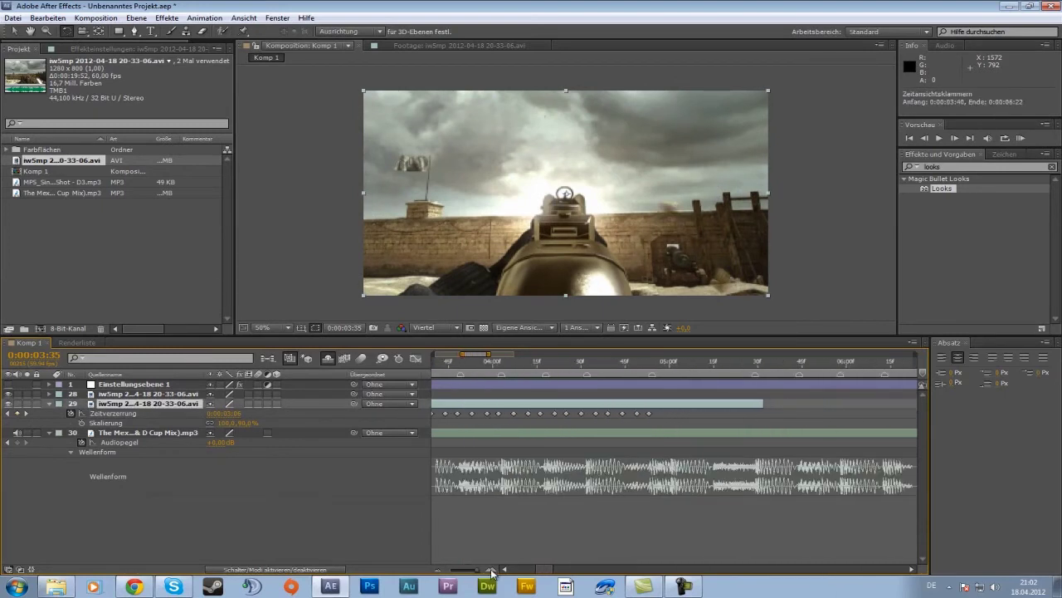
click(504, 570)
click(503, 570)
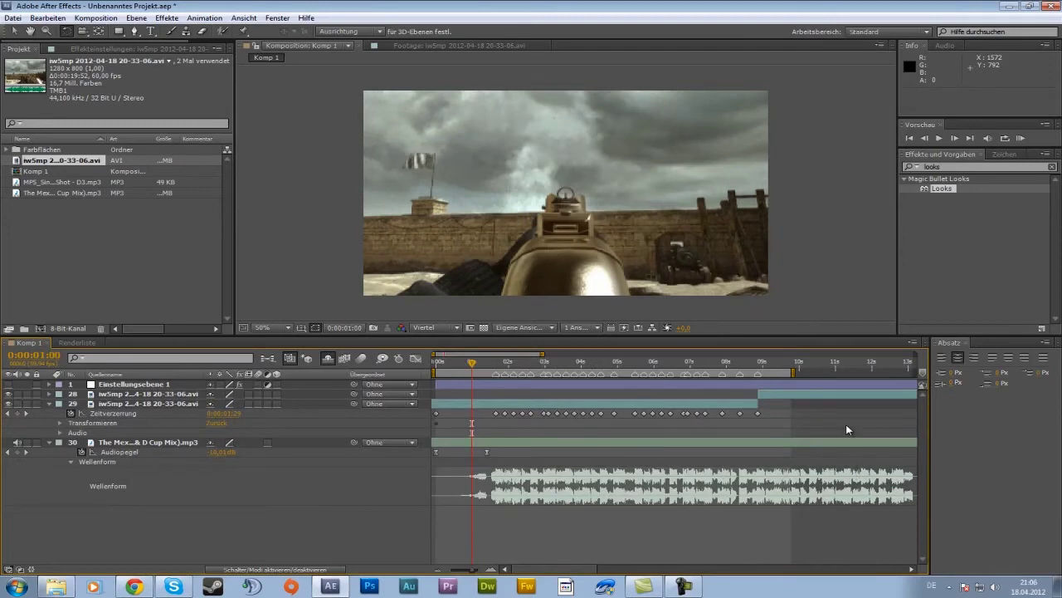
- Scrub through the remapped footage from 0:00:01:30 to about 0:00:09:18
click(491, 569)
click(519, 365)
drag(520, 365, 688, 365)
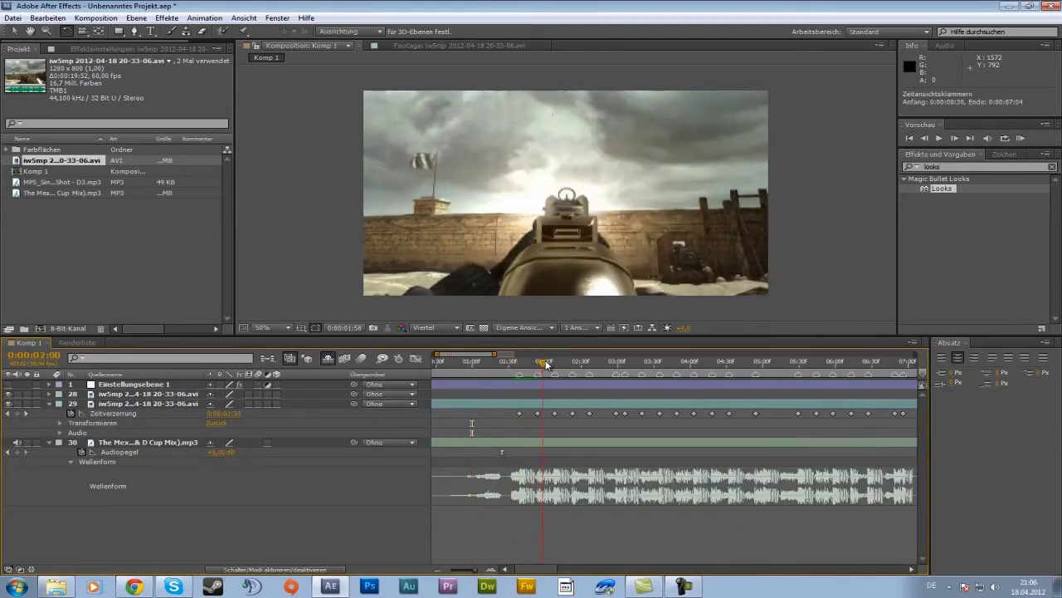
drag(450, 571, 440, 571)
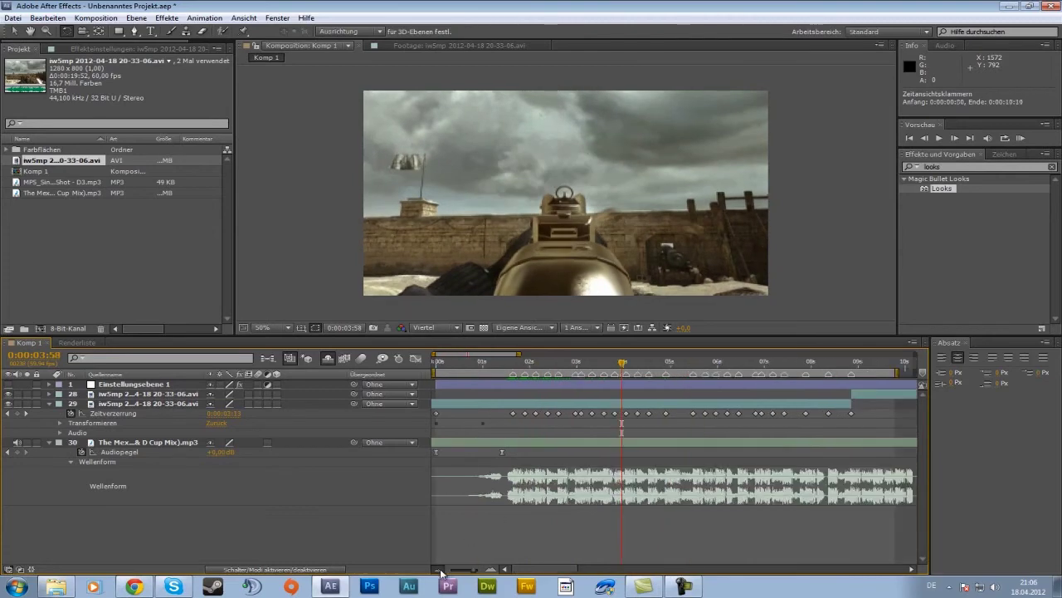
click(692, 365)
drag(692, 365, 857, 371)
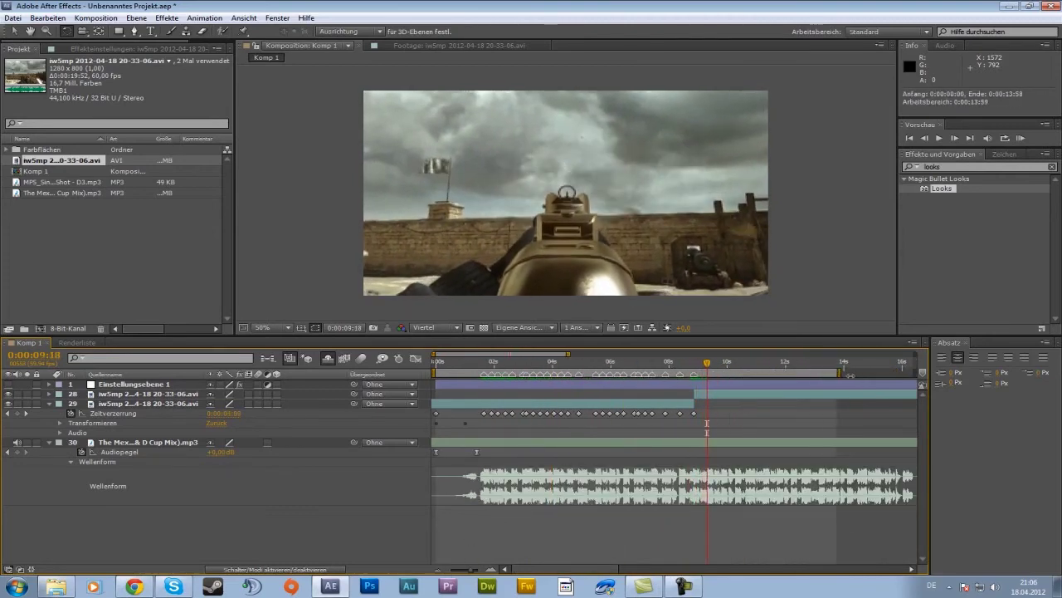
- Extend the work area end to about 14.8 seconds and RAM-preview the composition with Numpad 0
mouse_move(706, 363)
mouse_down()
mouse_move(759, 365)
mouse_move(694, 374)
mouse_move(766, 375)
mouse_move(629, 380)
mouse_move(643, 378)
mouse_up()
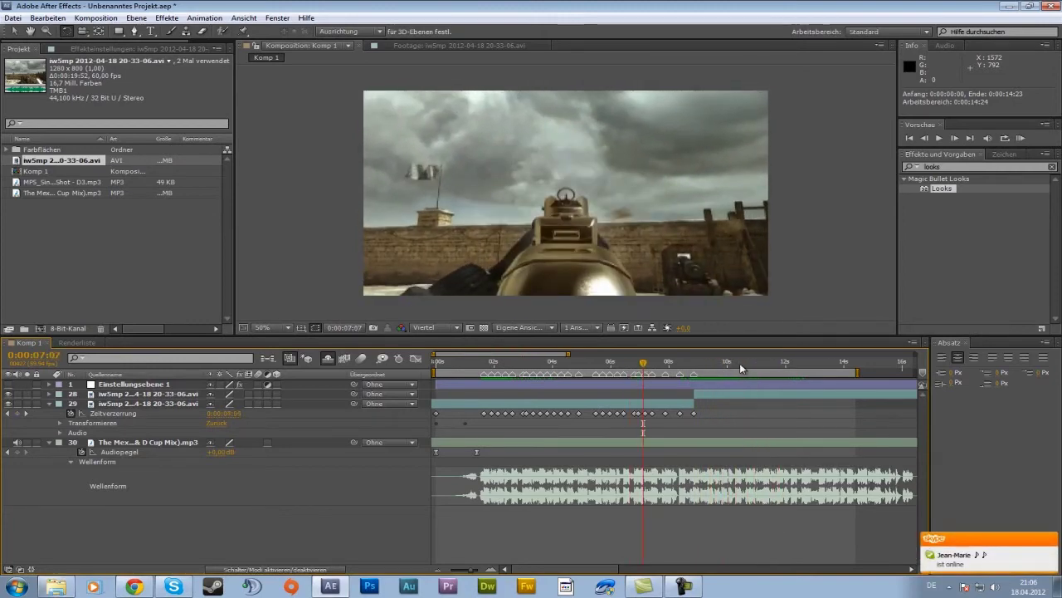
drag(739, 363, 771, 368)
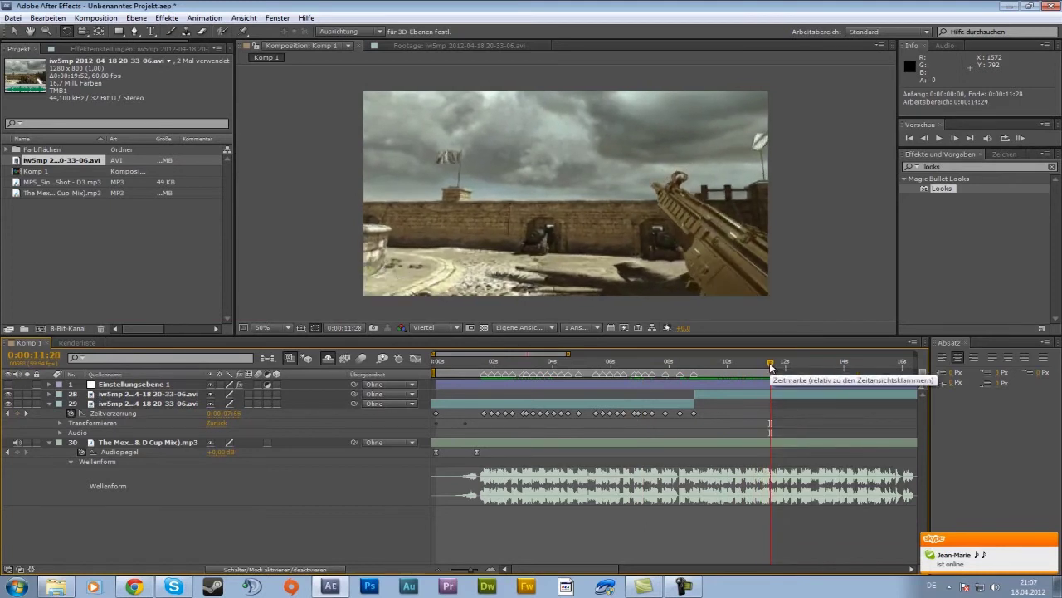
key(KP_0)
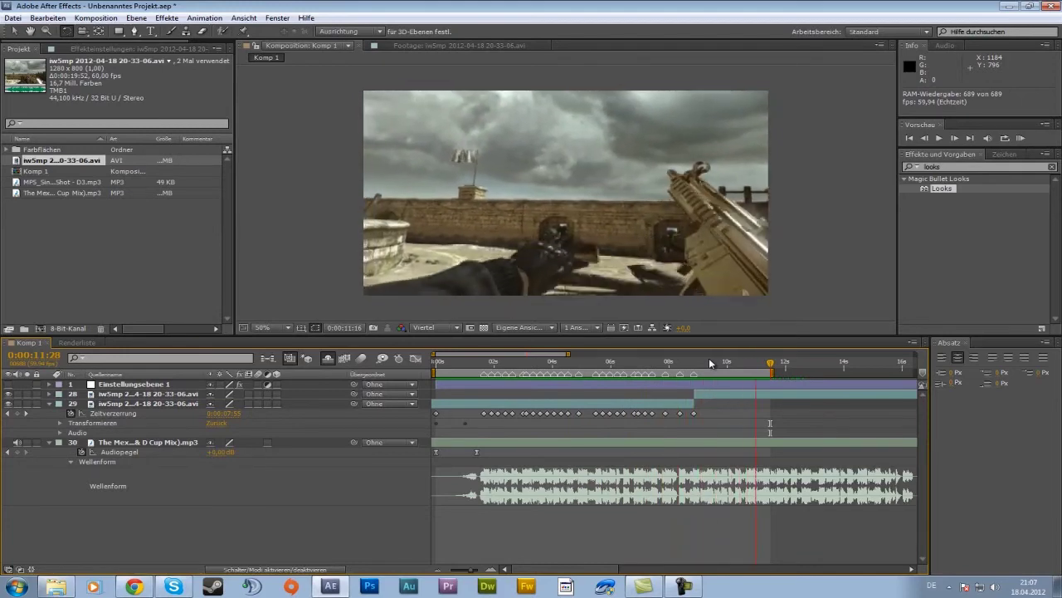
key(space)
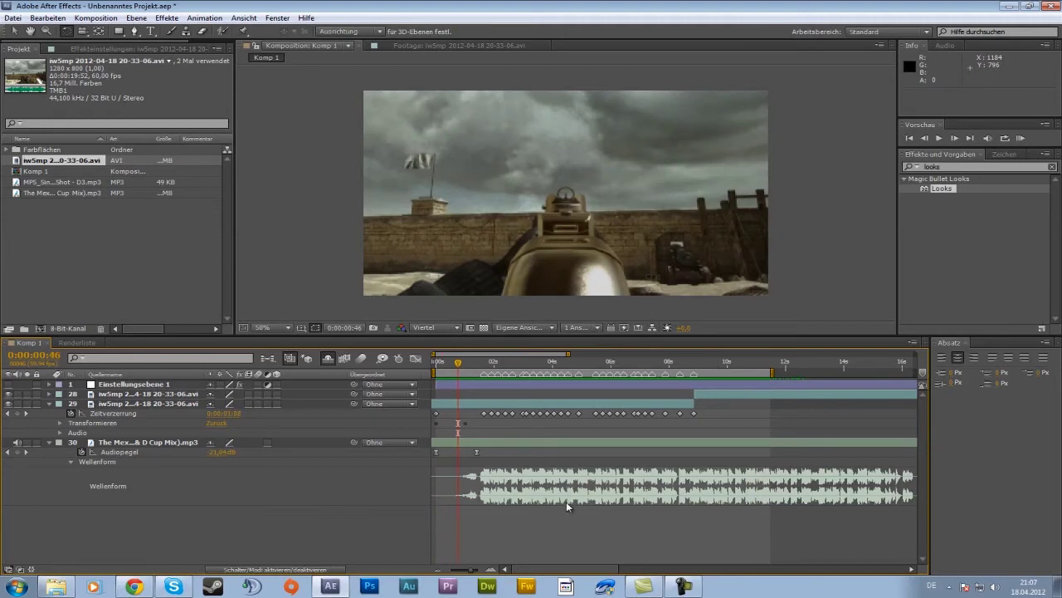
click(648, 363)
drag(649, 364, 650, 363)
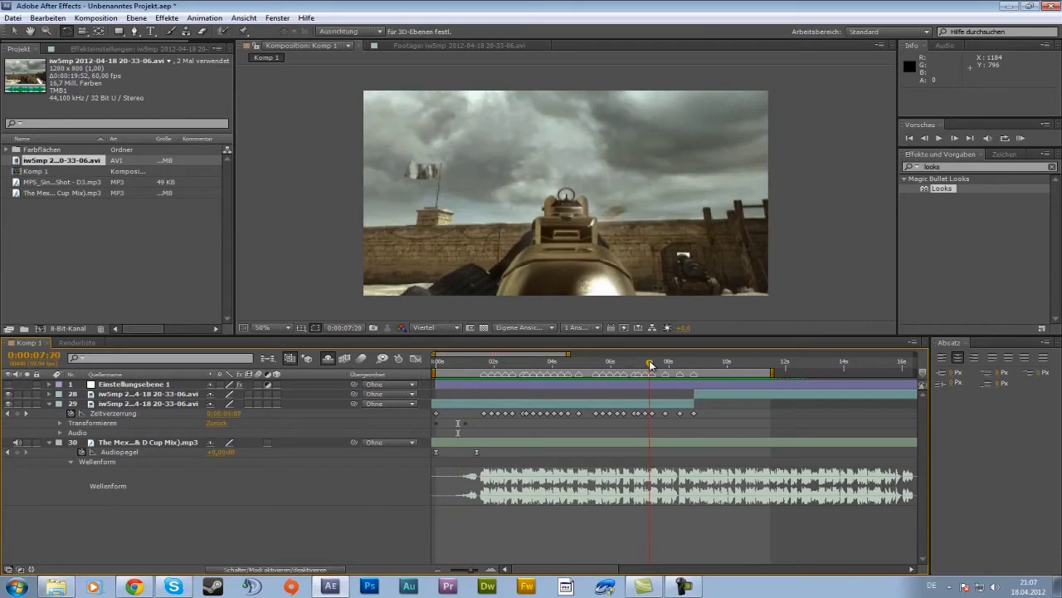
click(490, 571)
click(491, 571)
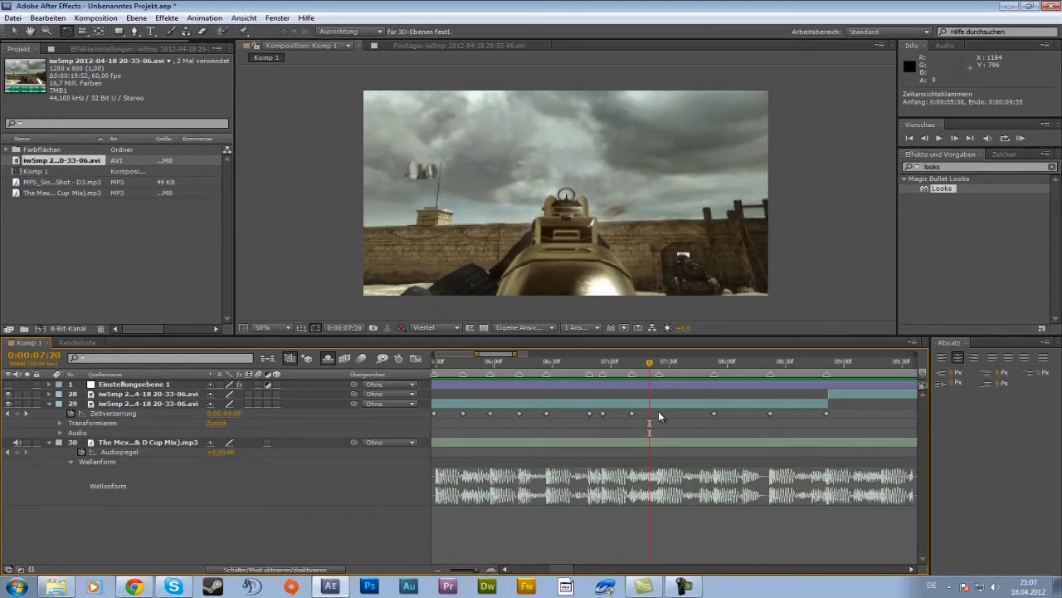
click(659, 412)
click(659, 362)
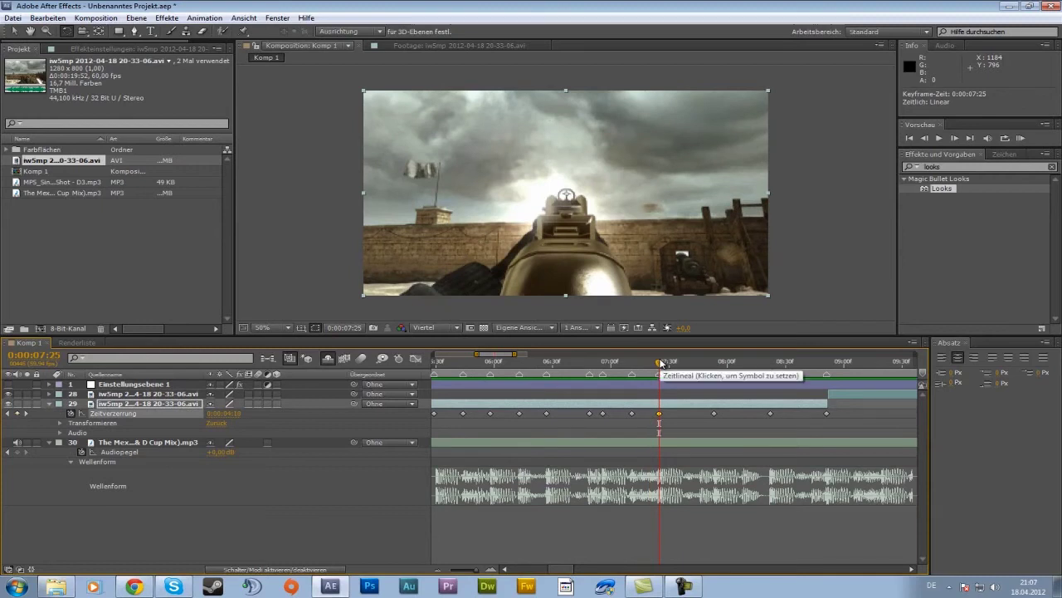
drag(661, 363, 659, 362)
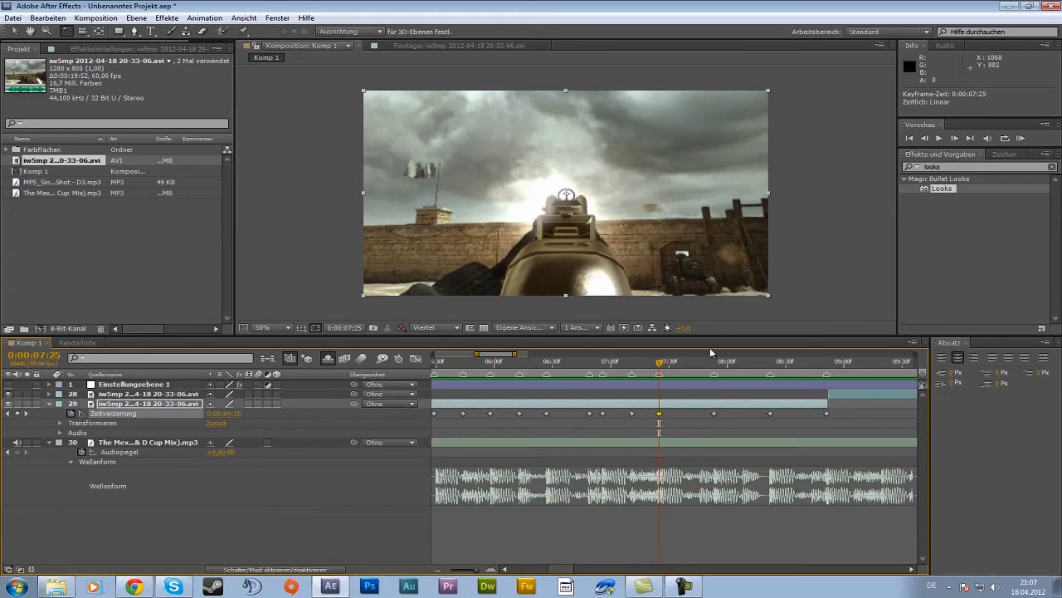
mouse_move(660, 364)
mouse_down()
mouse_move(594, 365)
mouse_move(591, 378)
mouse_move(718, 366)
mouse_move(662, 369)
mouse_up()
drag(661, 370, 719, 364)
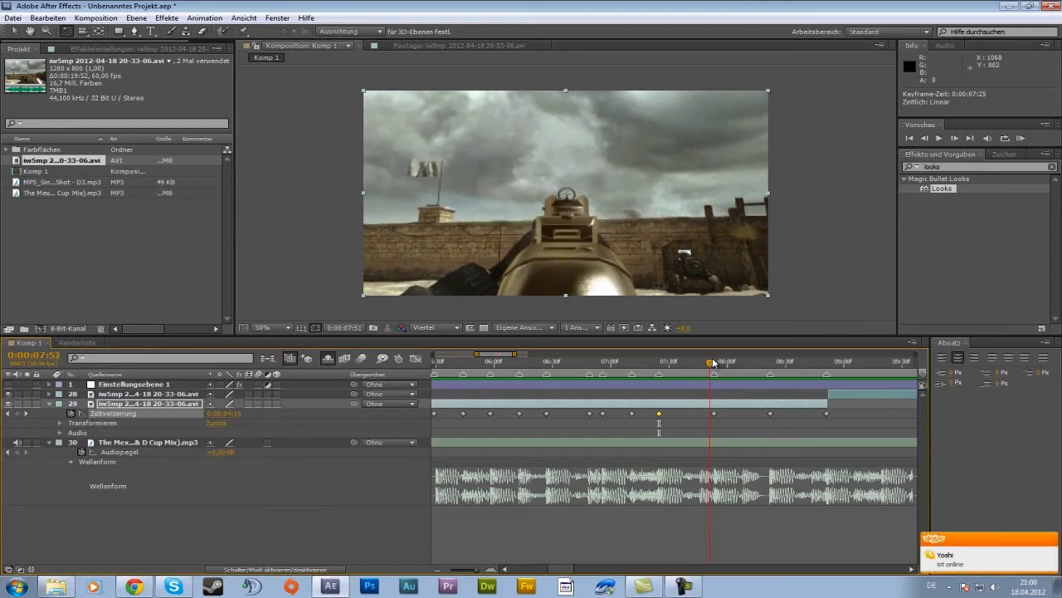
drag(719, 364, 663, 363)
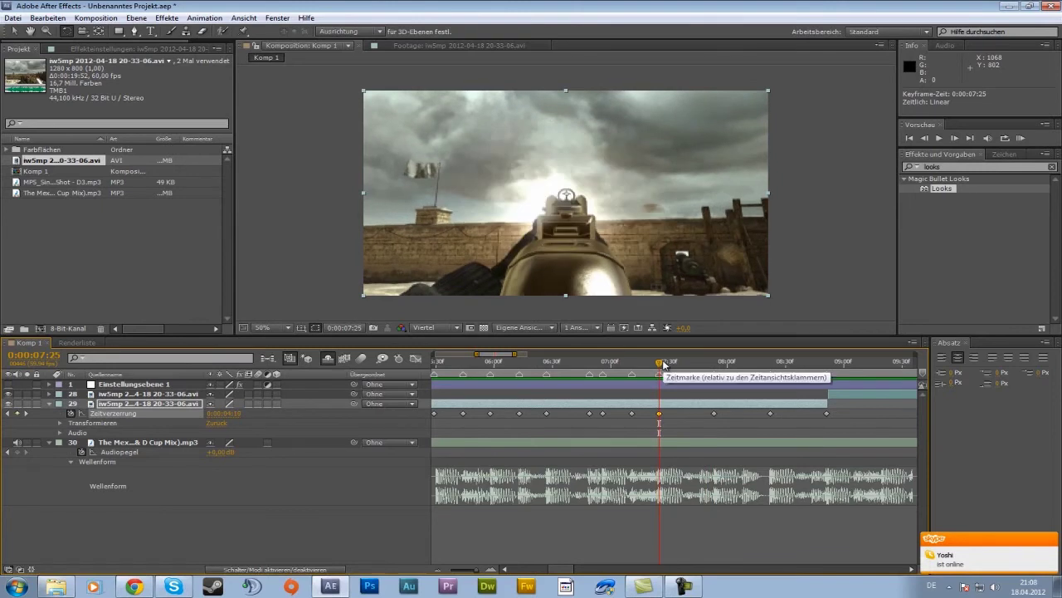
click(667, 432)
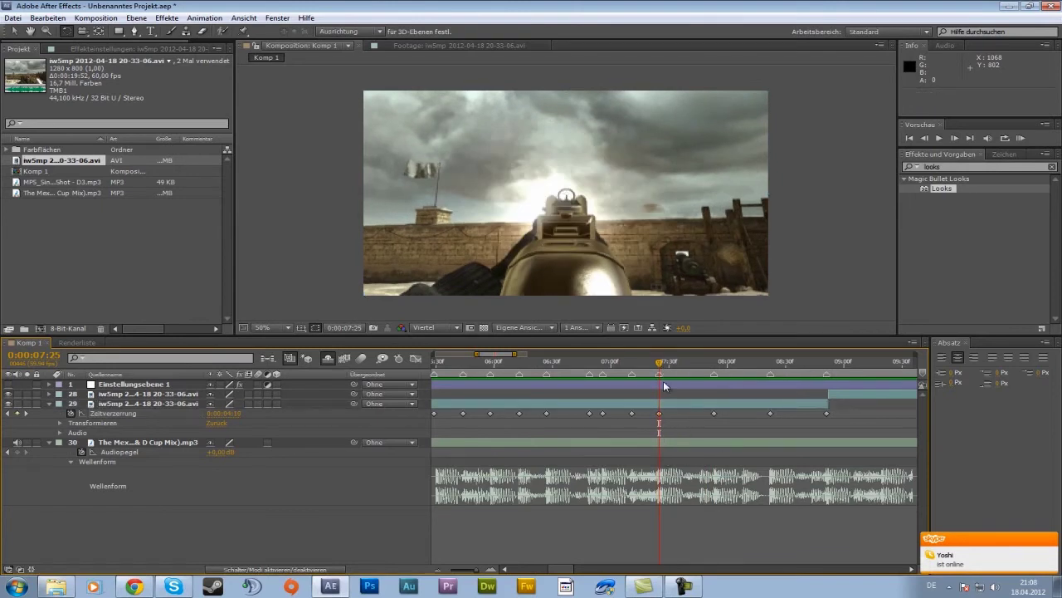
key(space)
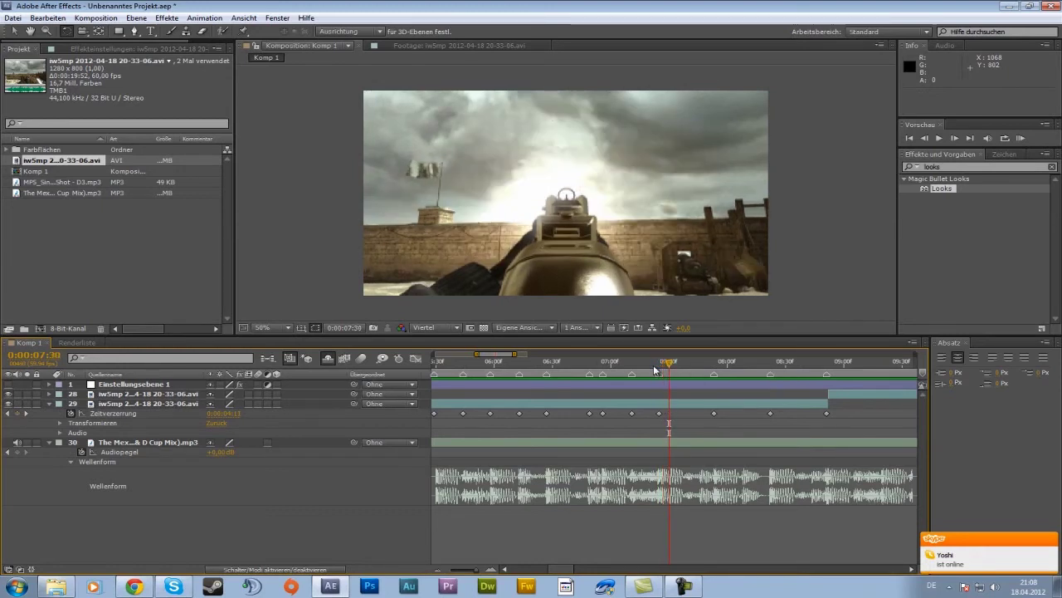
key(space)
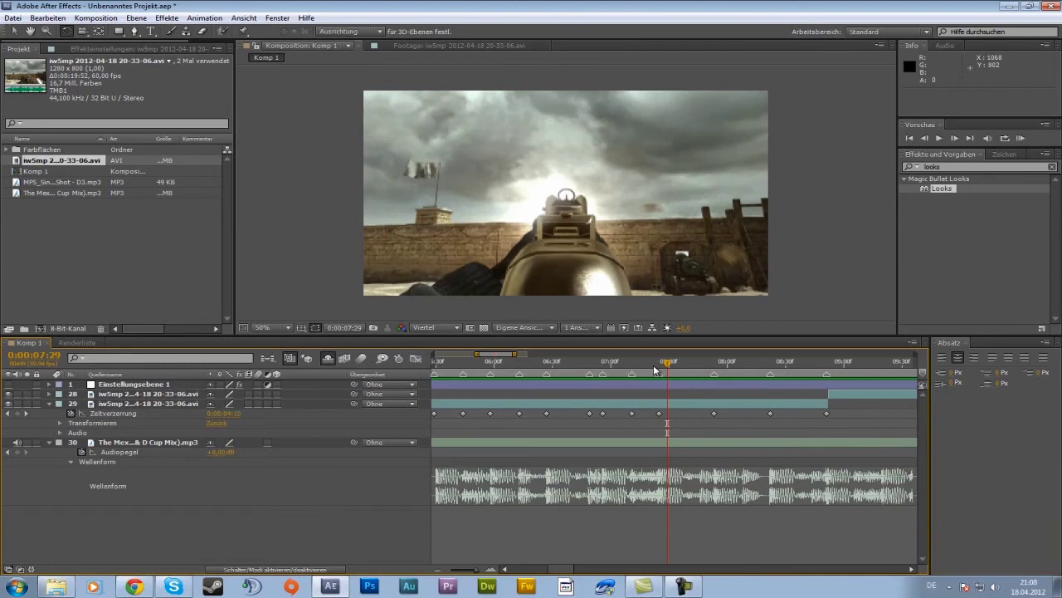
key(Page_Down)
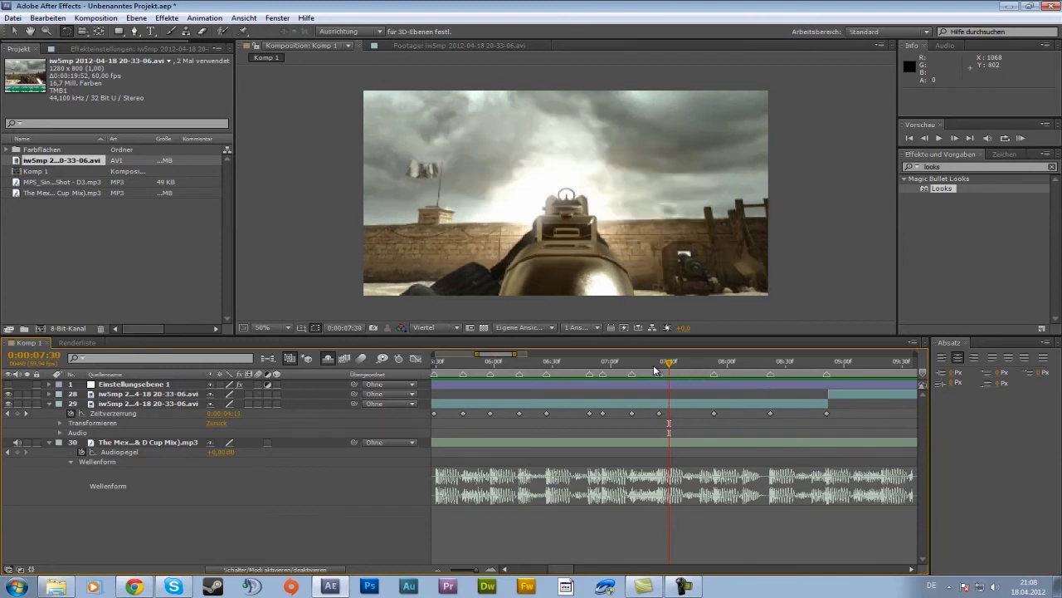
key(Page_Down)
key(Page_Down)
key(Page_Down)
key(Page_Down)
key(Page_Down)
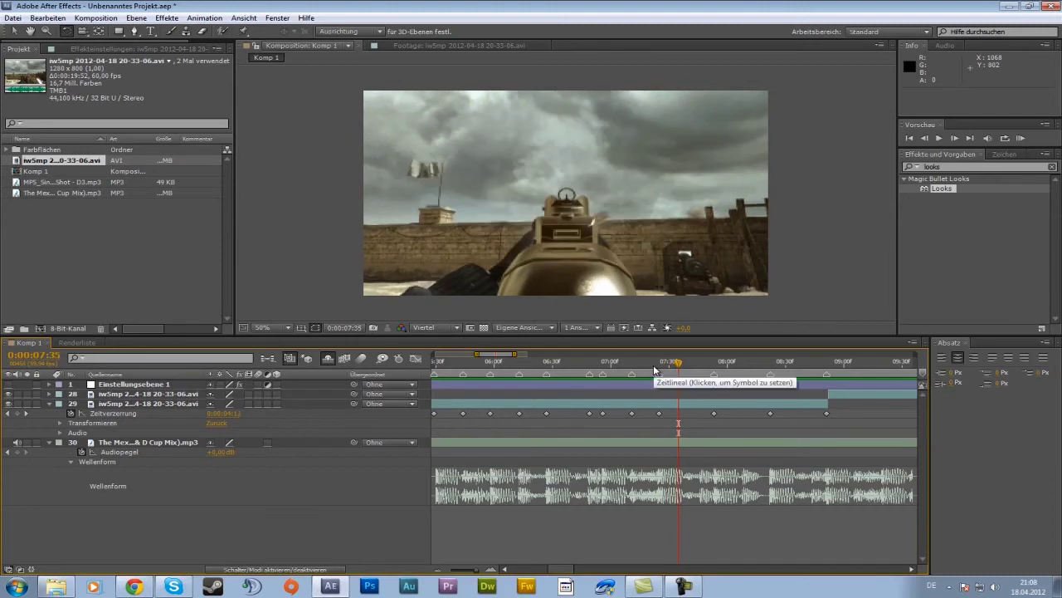
key(Page_Up)
key(Page_Down)
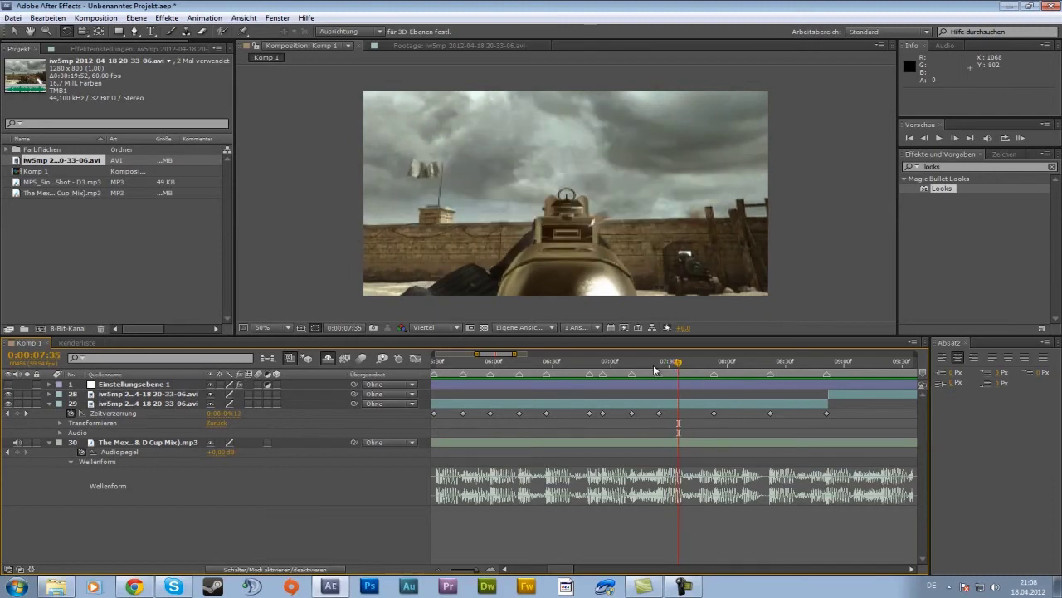
key(Page_Up)
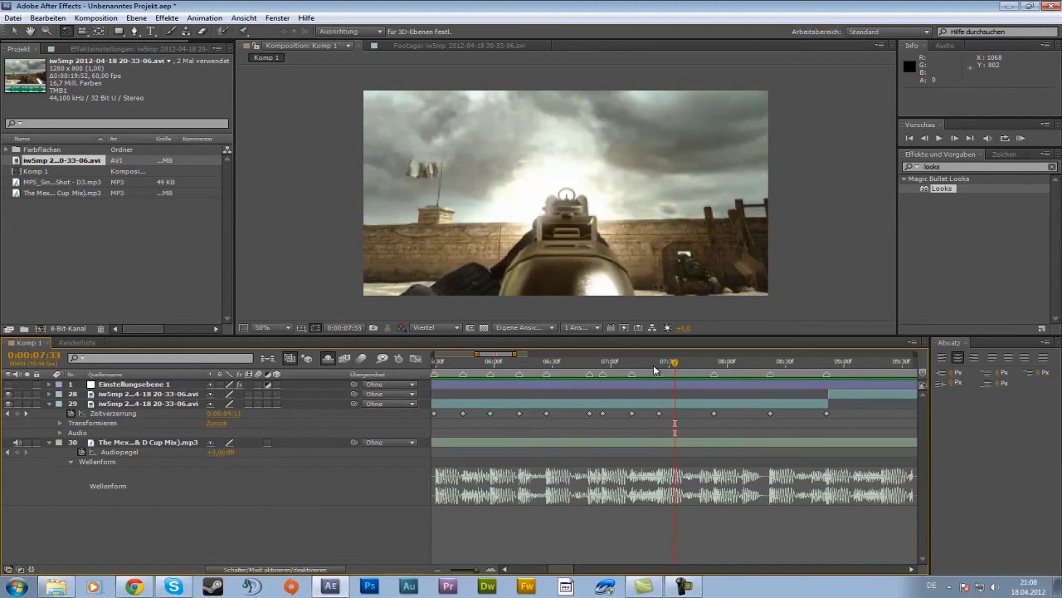
key(Page_Up)
key(Page_Up)
key(Page_Up)
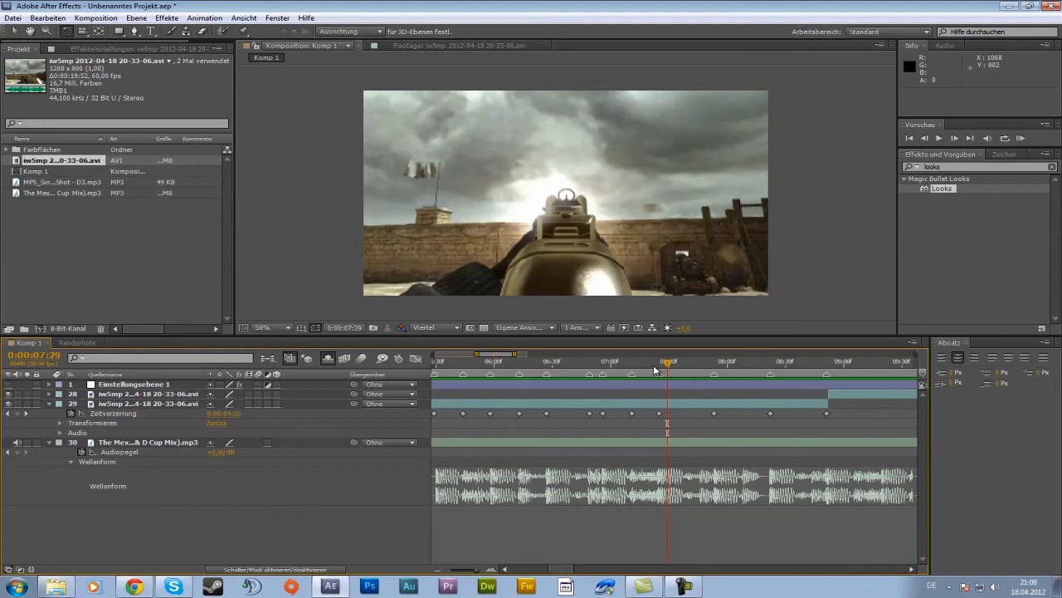
key(Page_Up)
key(Page_Up)
key(Page_Down)
key(Page_Down)
key(Page_Down)
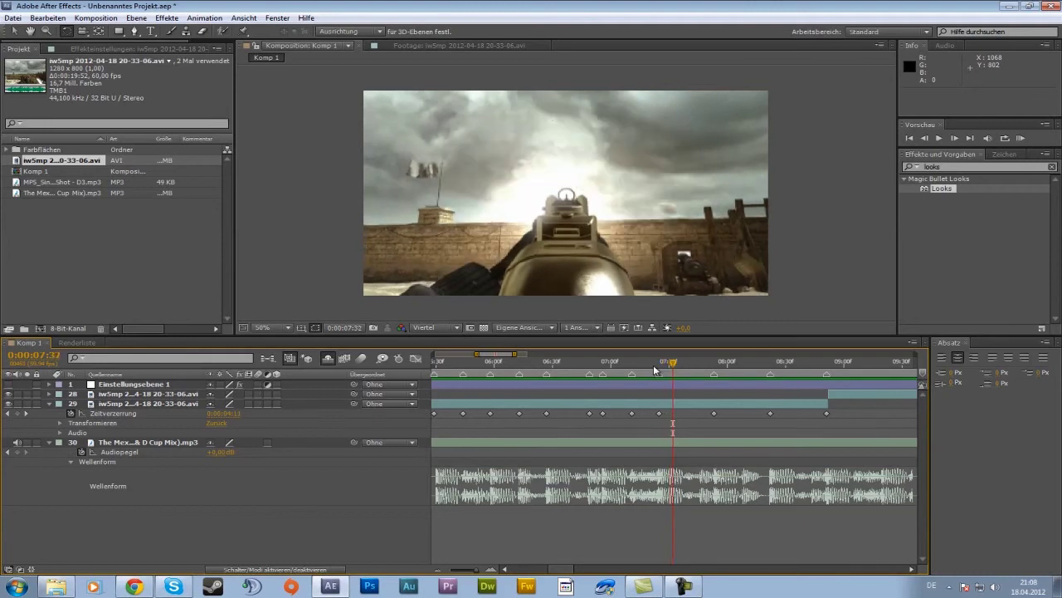
key(Page_Down)
key(Page_Down)
key(Page_Down)
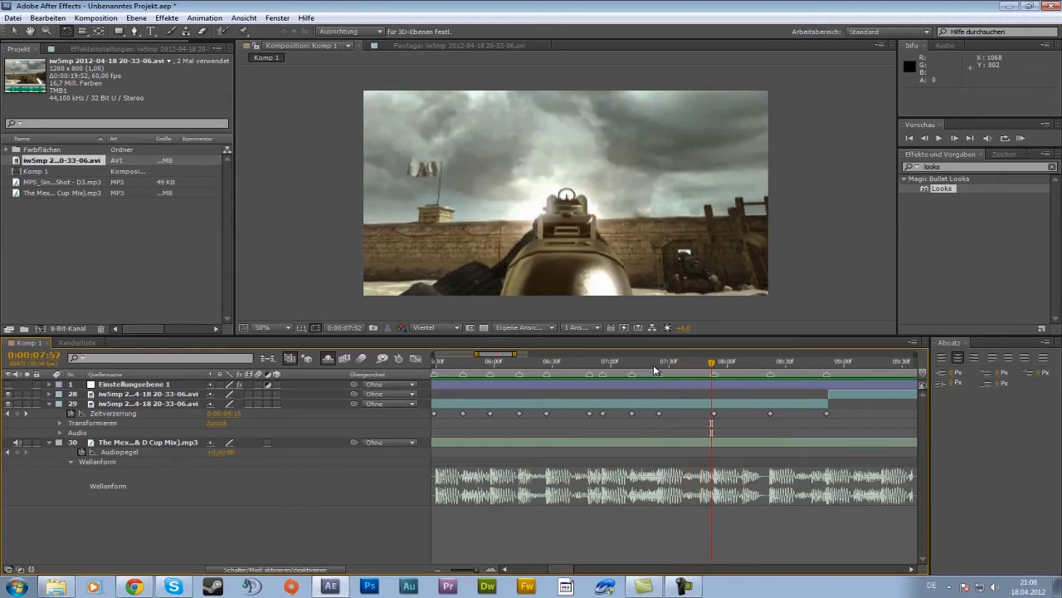
key(Page_Up)
key(Page_Up)
key(Page_Down)
click(142, 403)
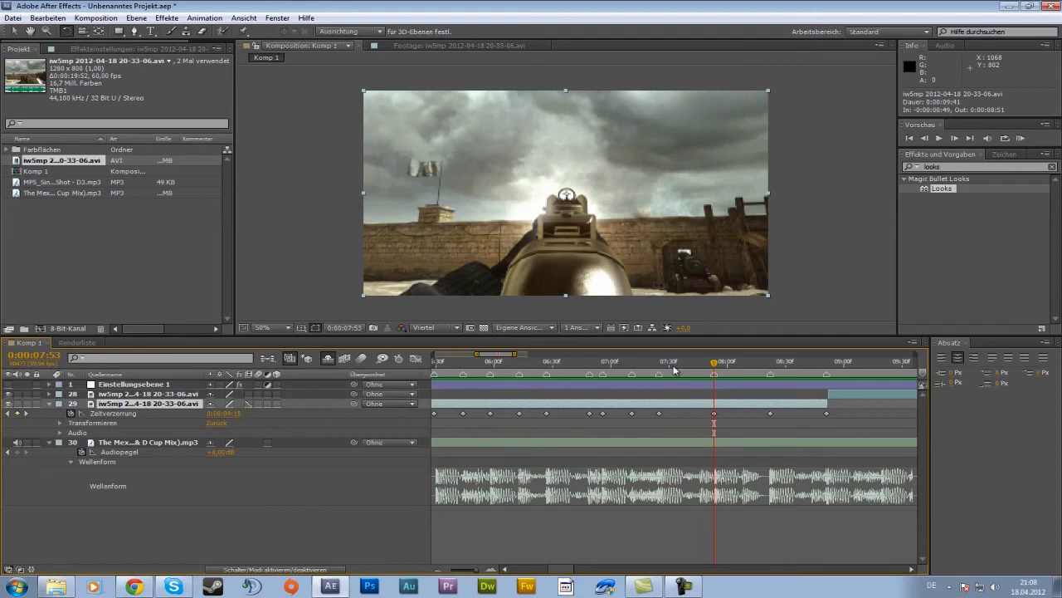
key(Page_Up)
key(Page_Up)
key(Page_Up)
key(Page_Up)
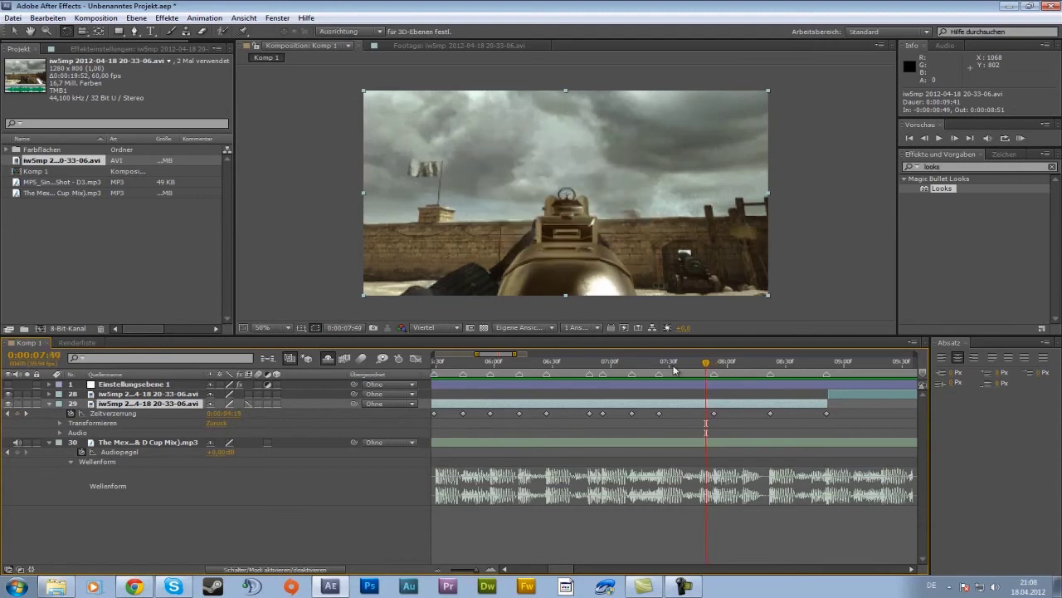
key(Page_Up)
key(Page_Up)
key(Page_Up)
key(Page_Up)
key(Page_Up)
key(Page_Up)
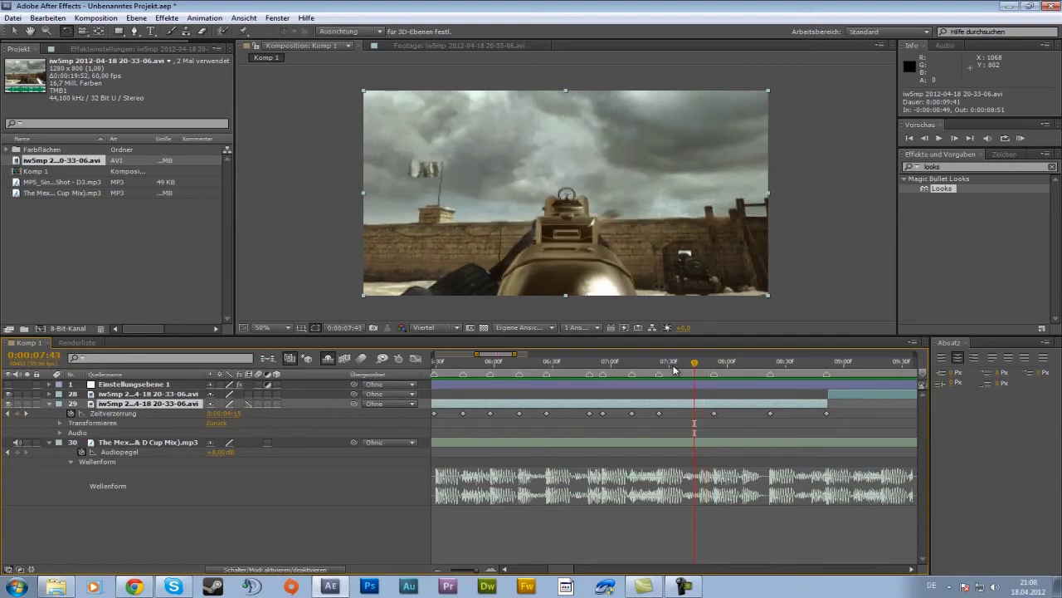
key(Page_Up)
key(Page_Up)
drag(688, 366, 683, 368)
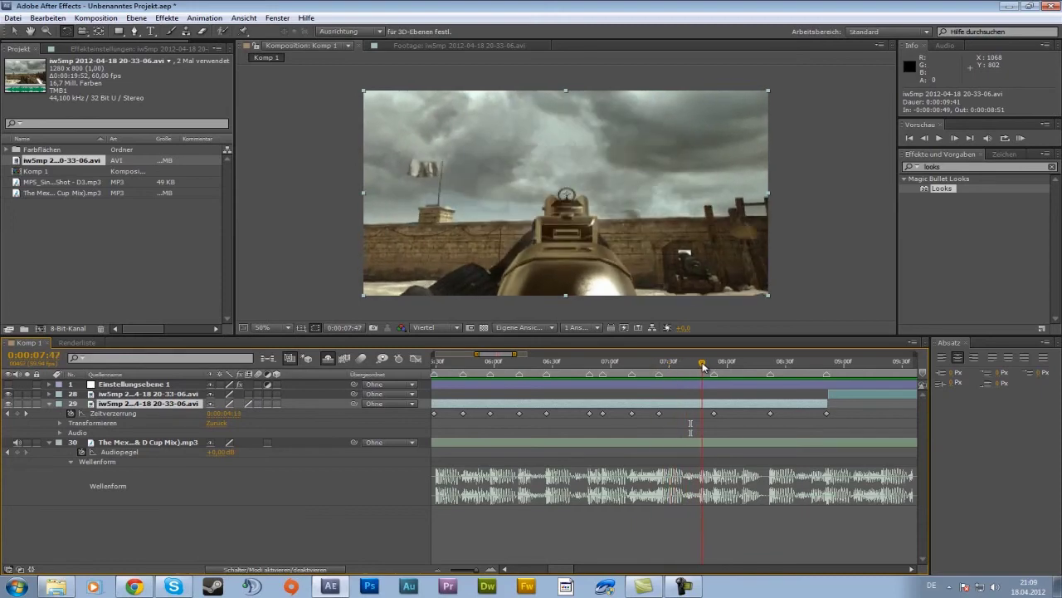
drag(683, 368, 660, 371)
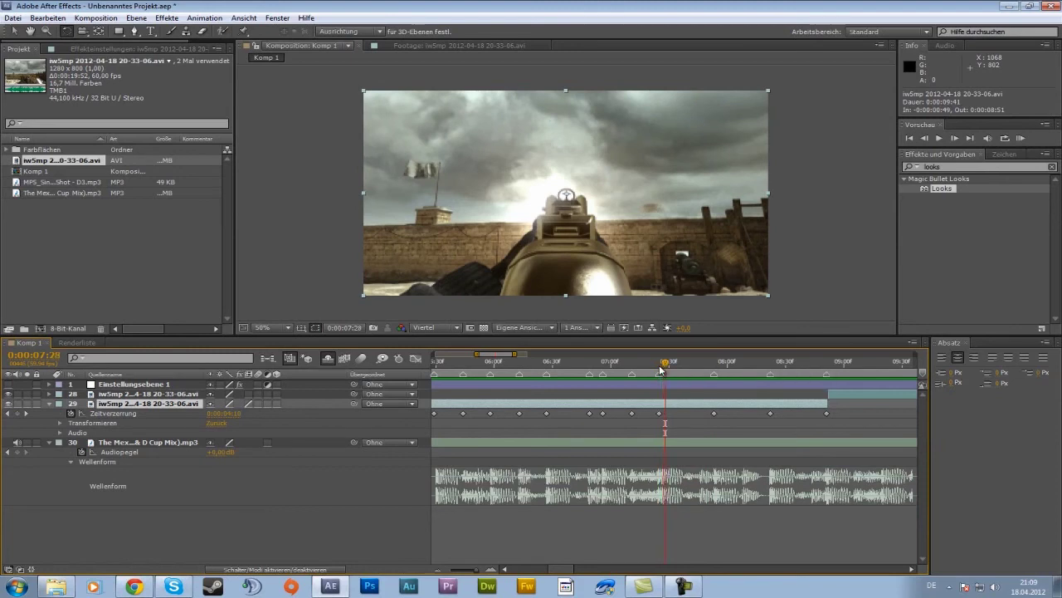
key(Page_Down)
key(Page_Down)
key(Page_Down)
key(Page_Down)
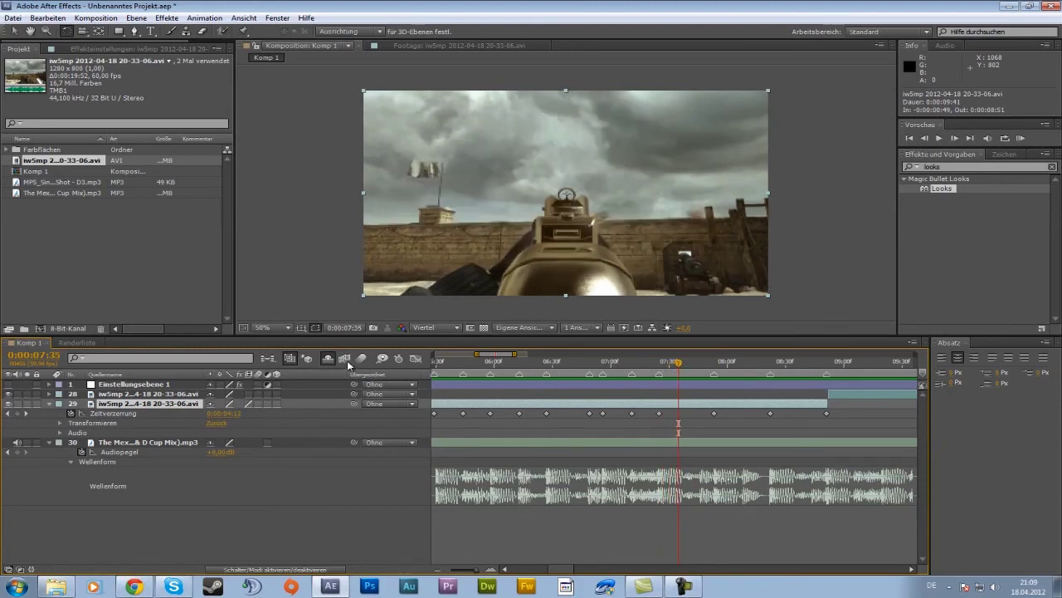
- Turn on composition motion blur and review the fast section frame by frame from 7:25 toward 7:59
click(345, 360)
click(660, 362)
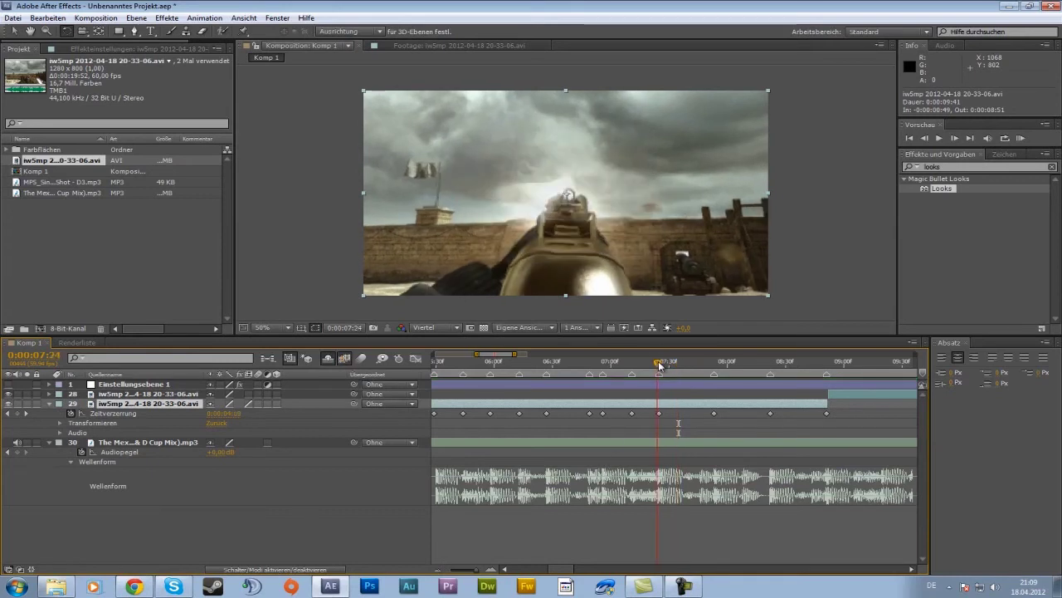
key(Page_Down)
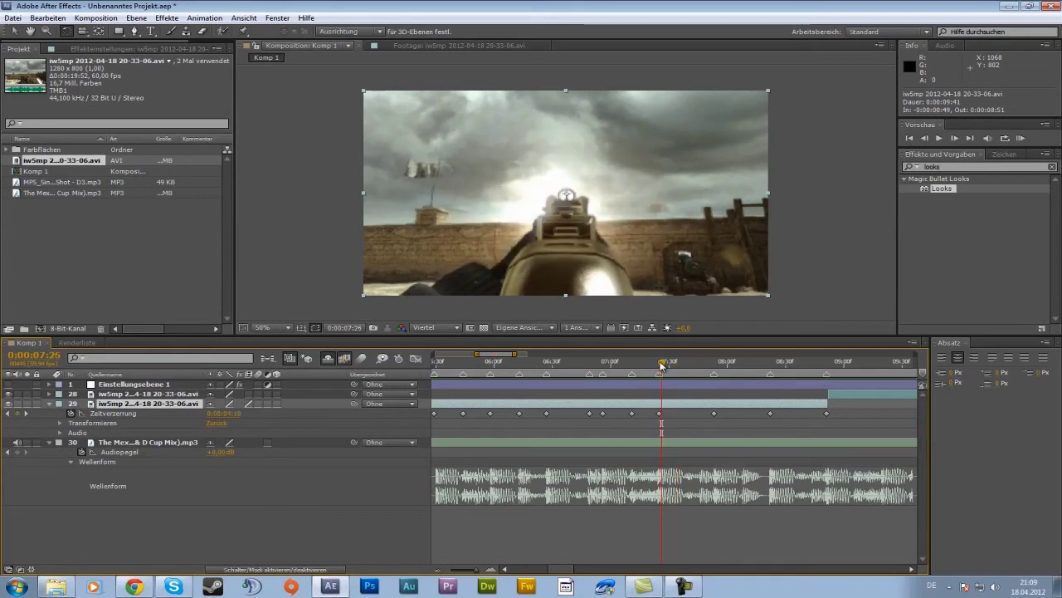
key(Page_Down)
key(Page_Down)
key(Page_Down)
key(Page_Down)
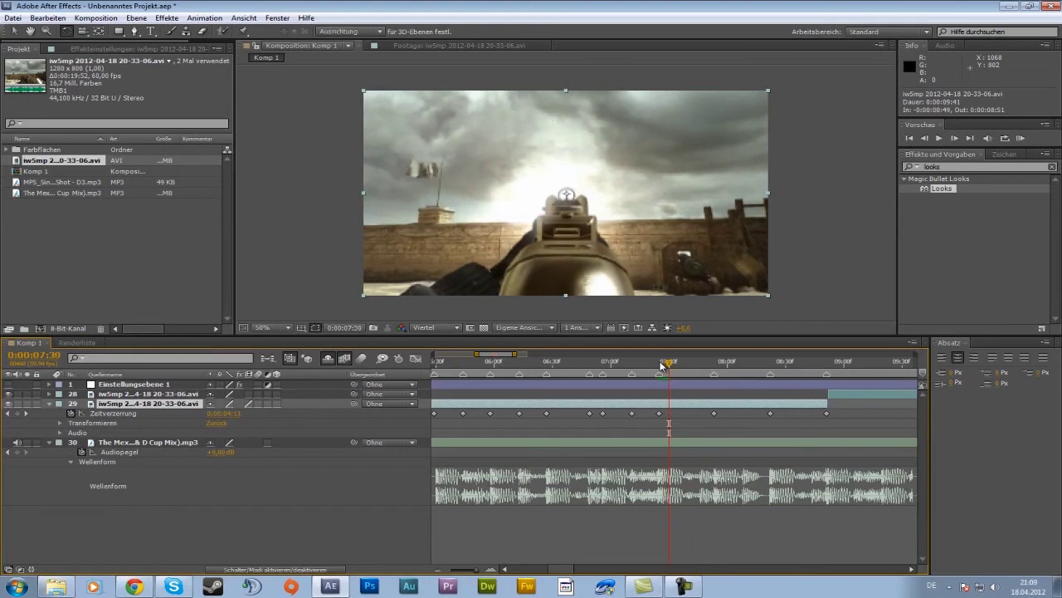
key(Page_Down)
key(Page_Down)
key(Page_Down)
key(Page_Down)
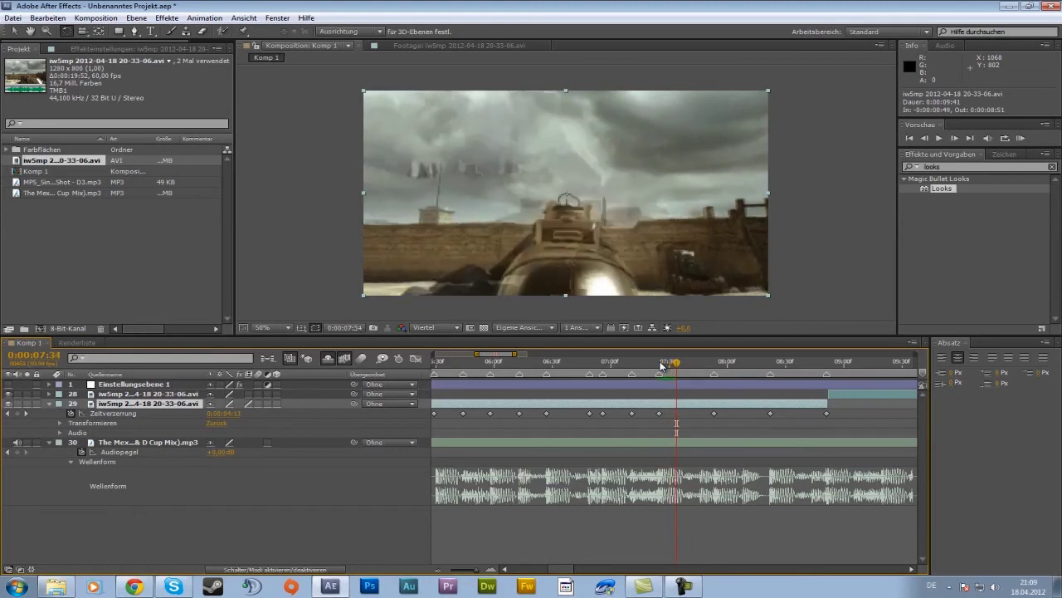
key(Page_Down)
key(Page_Down)
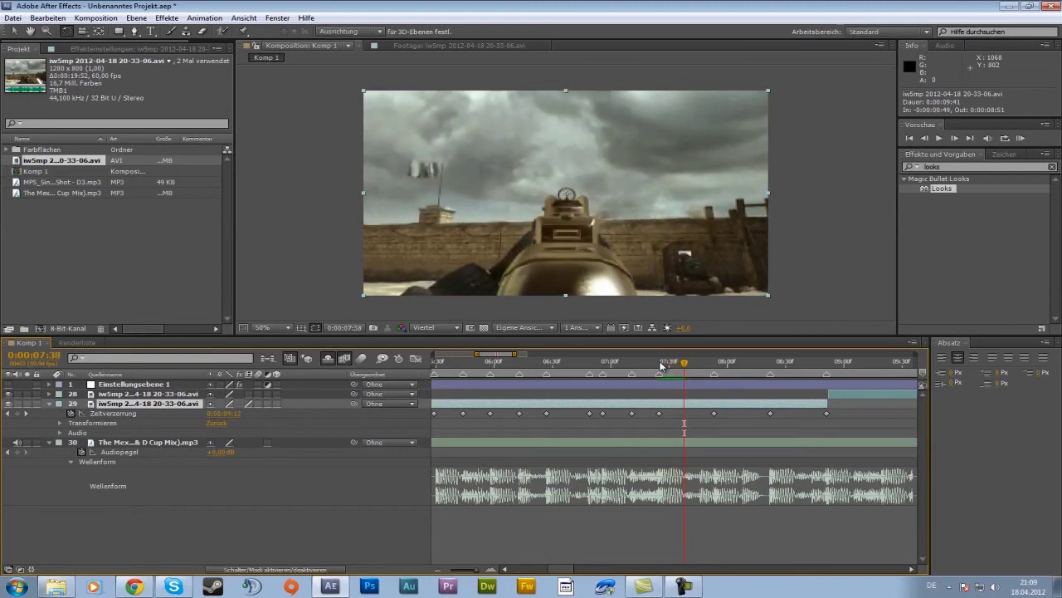
key(Page_Down)
key(Page_Down)
key(Page_Down)
key(Page_Down)
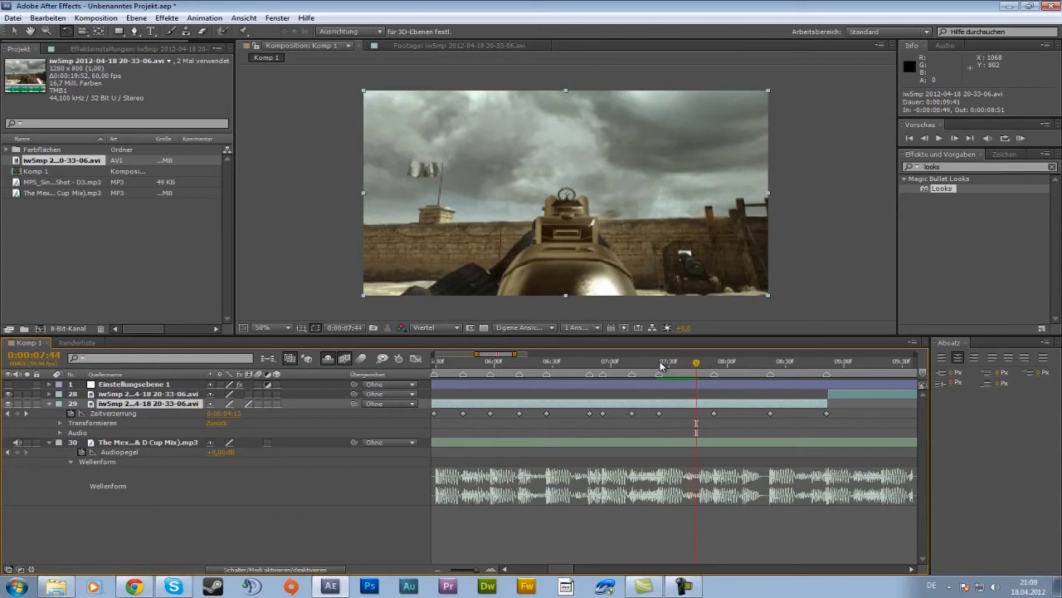
key(Page_Down)
key(Page_Down)
key(Page_Down)
key(Page_Down)
key(Page_Down)
key(Page_Down)
key(Page_Down)
key(Page_Down)
key(Page_Down)
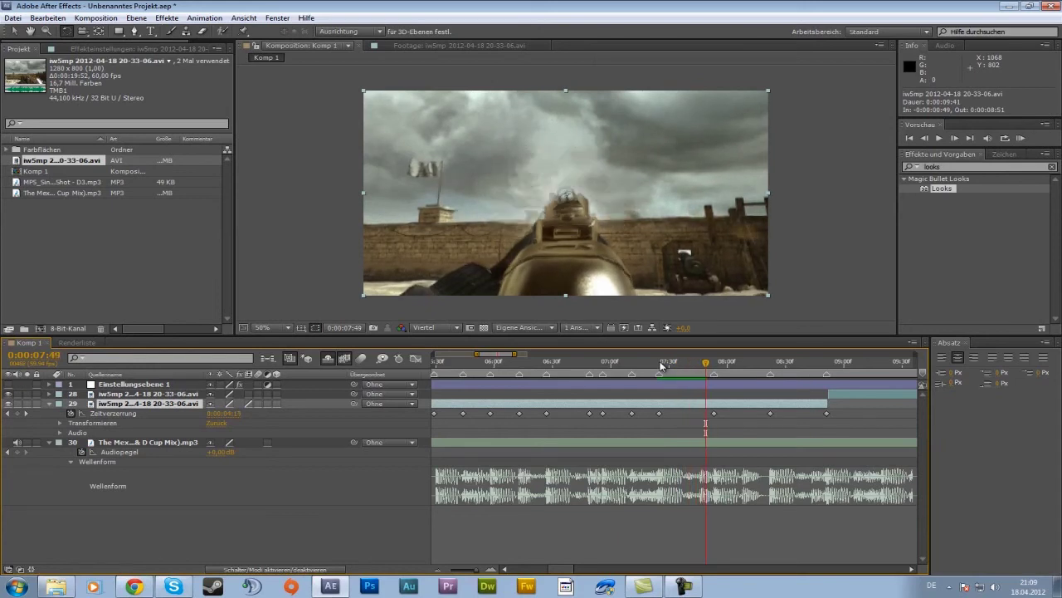
key(Page_Down)
key(Page_Down)
key(Page_Down)
key(Page_Down)
key(Page_Down)
key(Page_Down)
key(Page_Down)
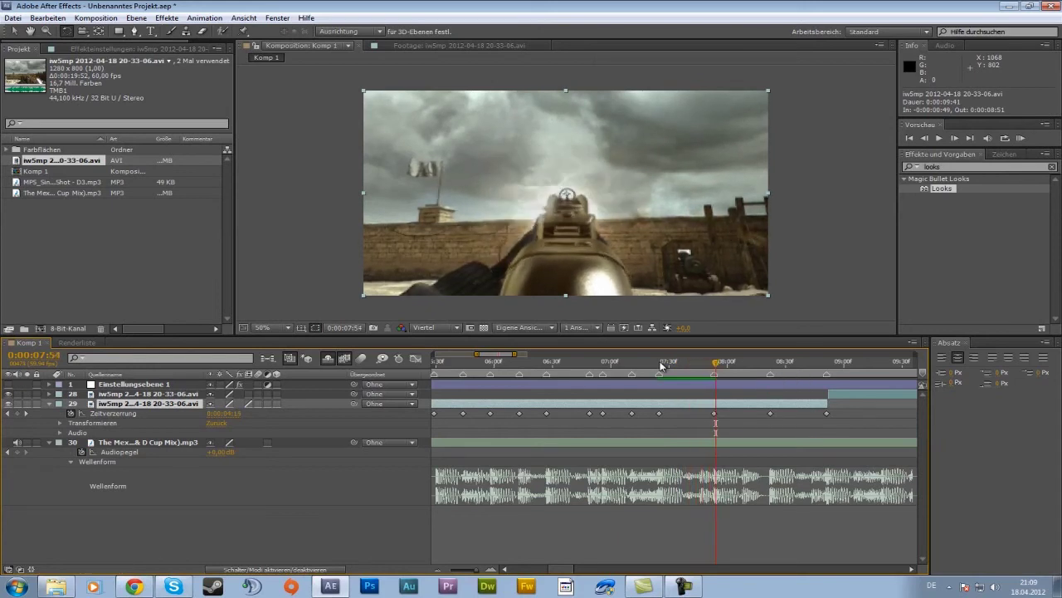
key(Page_Down)
key(Page_Down)
key(Page_Down)
key(Page_Down)
key(Page_Down)
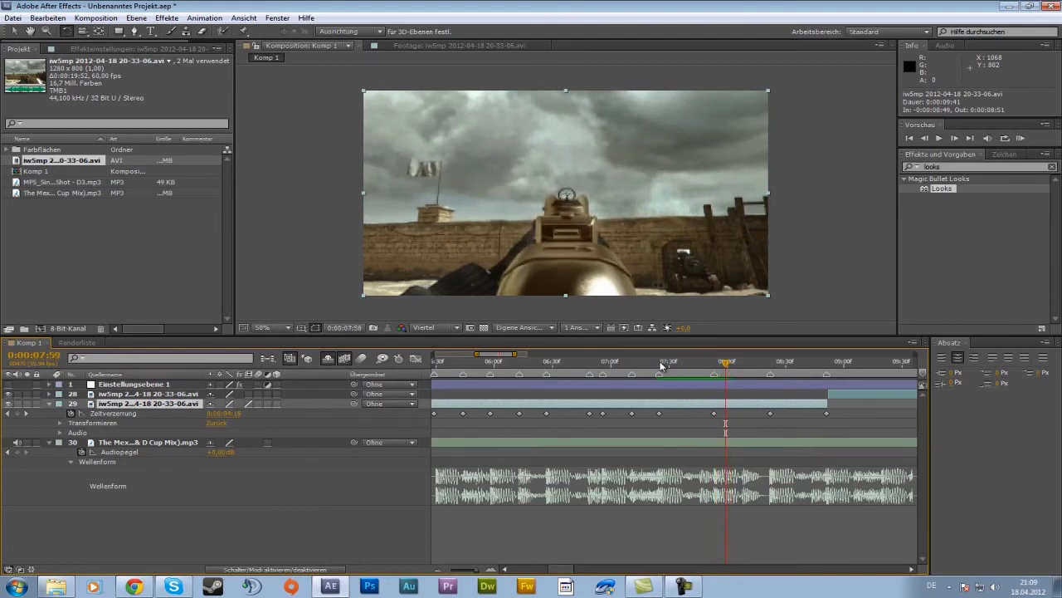
key(Page_Up)
key(Page_Up)
key(Page_Up)
key(Page_Up)
key(Page_Up)
key(Page_Up)
- Enable frame blending on the gameplay layer at about 7:30 and compare the blended frames
click(660, 363)
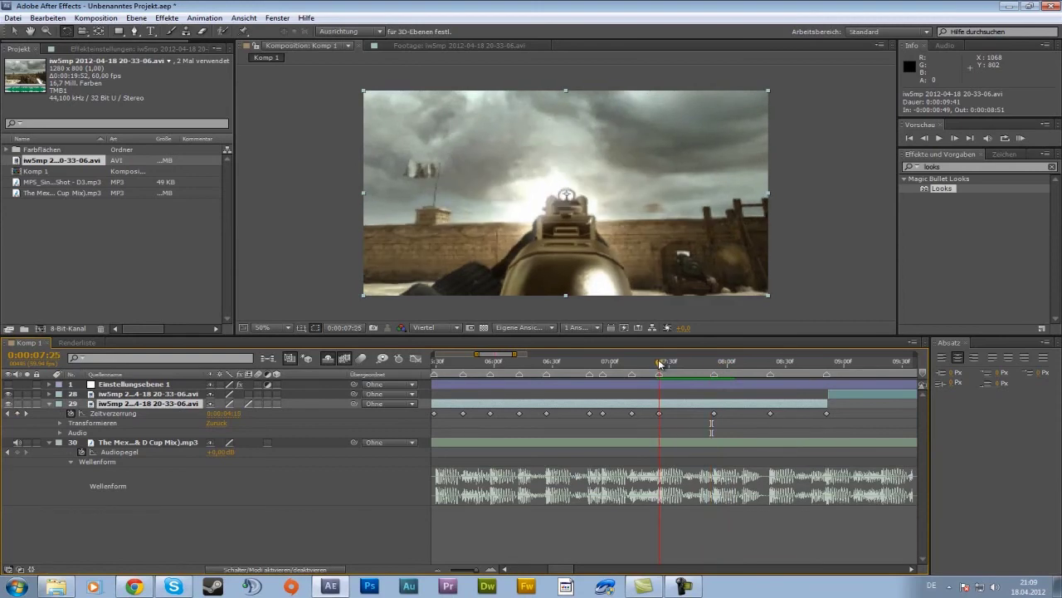
drag(663, 362, 656, 365)
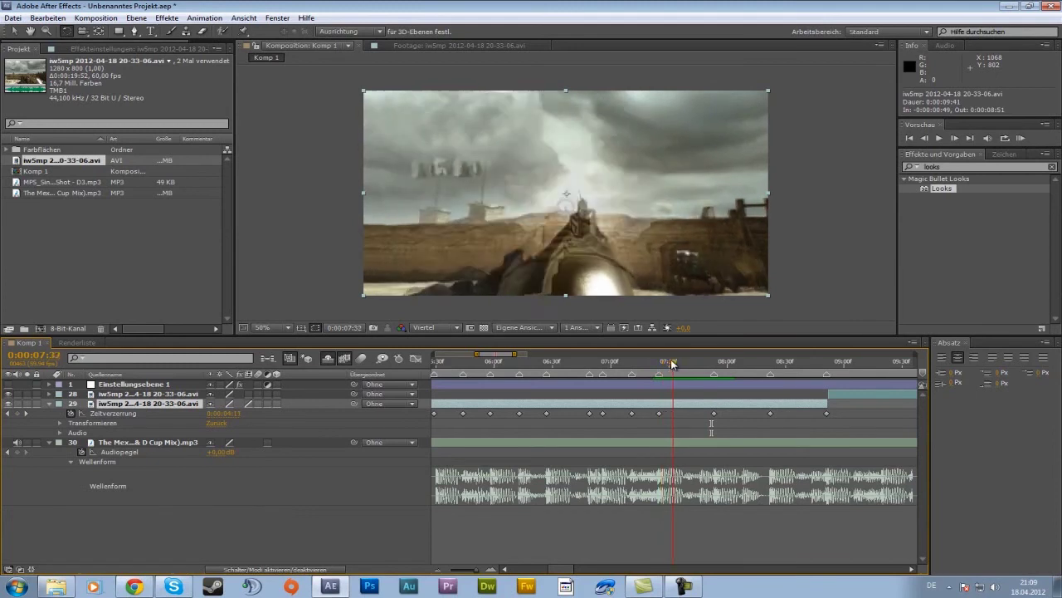
mouse_move(656, 365)
mouse_down()
mouse_move(669, 363)
mouse_move(661, 366)
mouse_up()
click(248, 403)
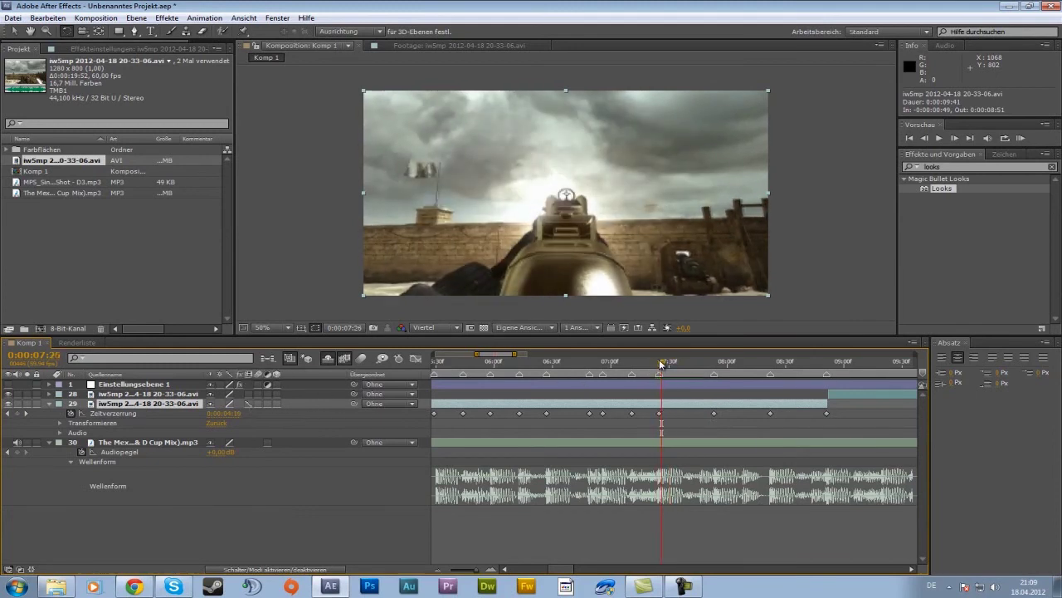
key(Page_Down)
key(Page_Down)
key(Page_Down)
key(Page_Down)
key(Page_Down)
key(Page_Down)
key(Page_Down)
key(Page_Down)
key(Page_Down)
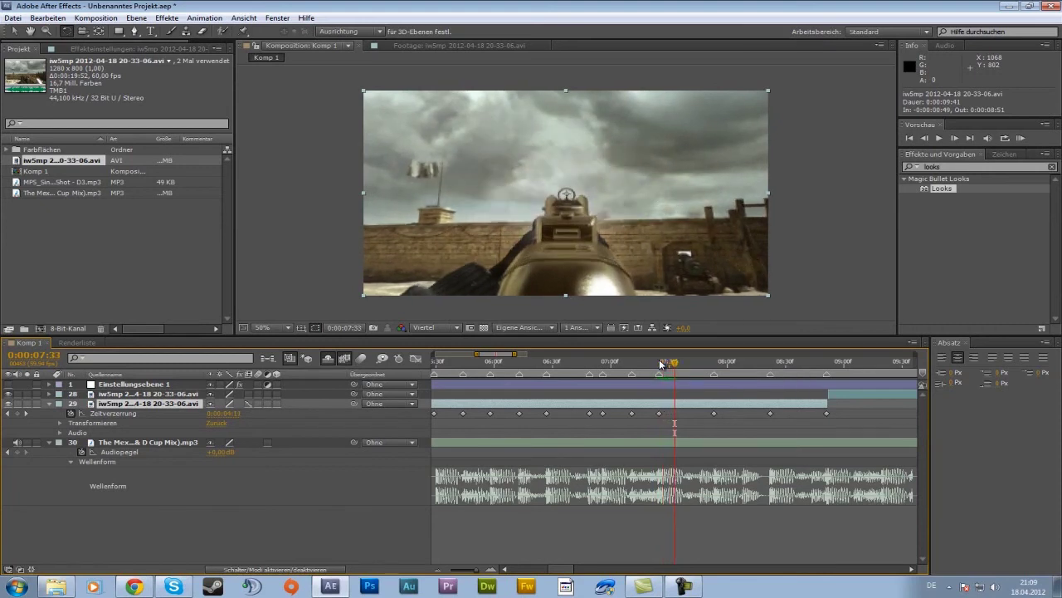
key(Page_Down)
key(Page_Down)
key(Page_Down)
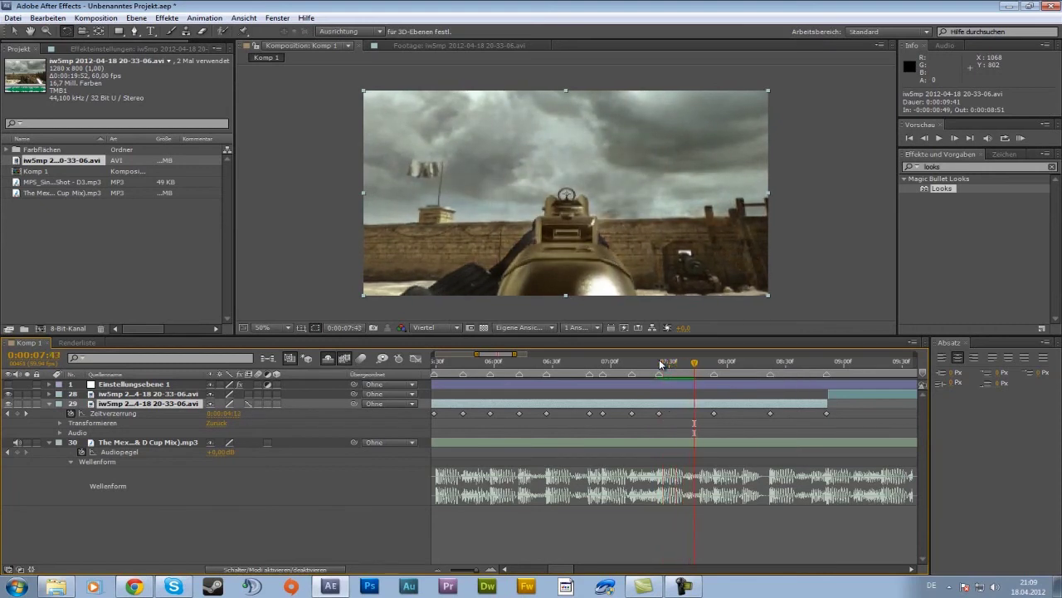
key(Page_Down)
key(Page_Down)
key(Page_Down)
- Recheck the blended frames from 7:25, then zoom the timeline out to the whole edit
drag(661, 362, 672, 362)
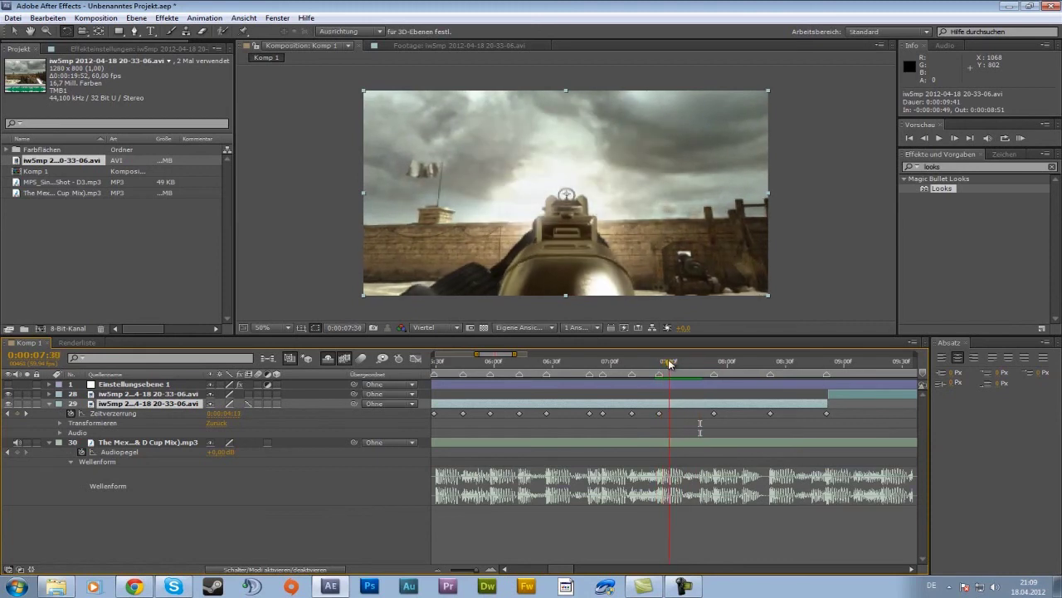
drag(671, 362, 659, 365)
key(Page_Down)
key(Page_Down)
key(Page_Down)
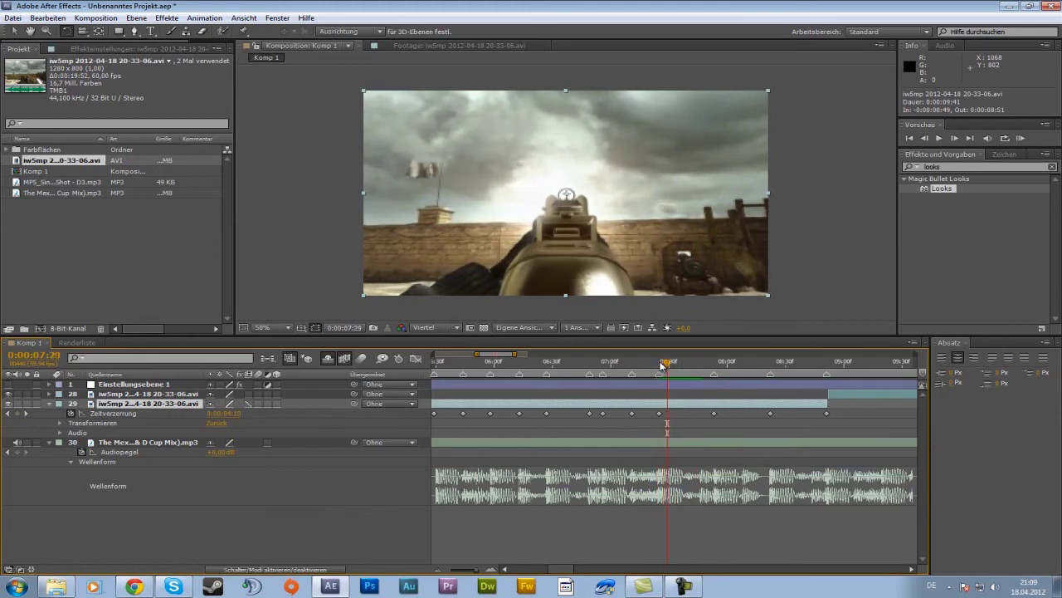
key(Page_Down)
key(Page_Down)
key(Page_Down)
key(Page_Down)
key(Page_Down)
key(Page_Down)
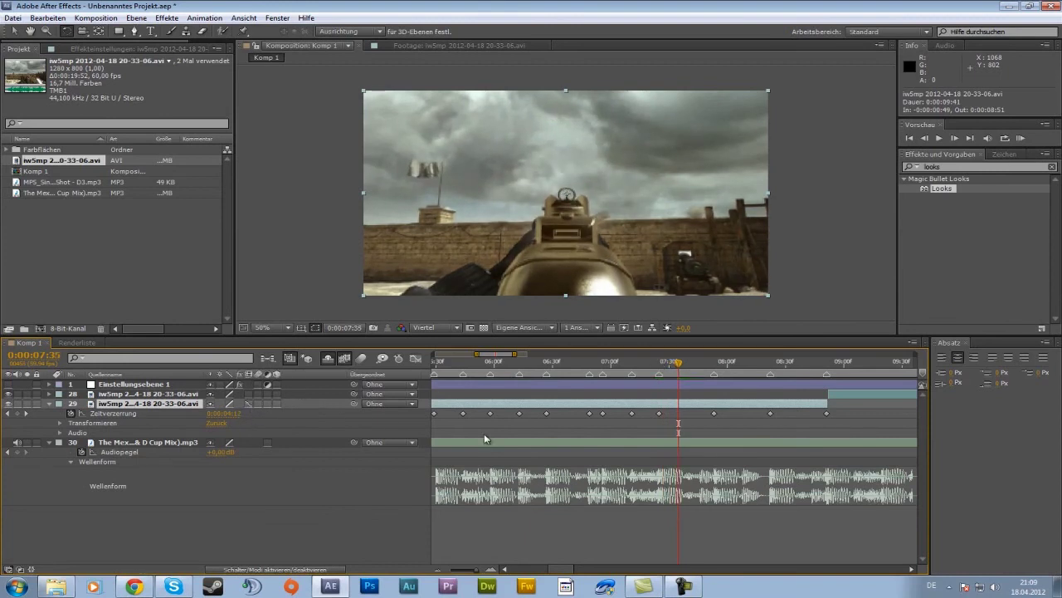
click(439, 571)
- Show the full edit duration and run a real-time RAM preview with audio, then stop it
click(439, 571)
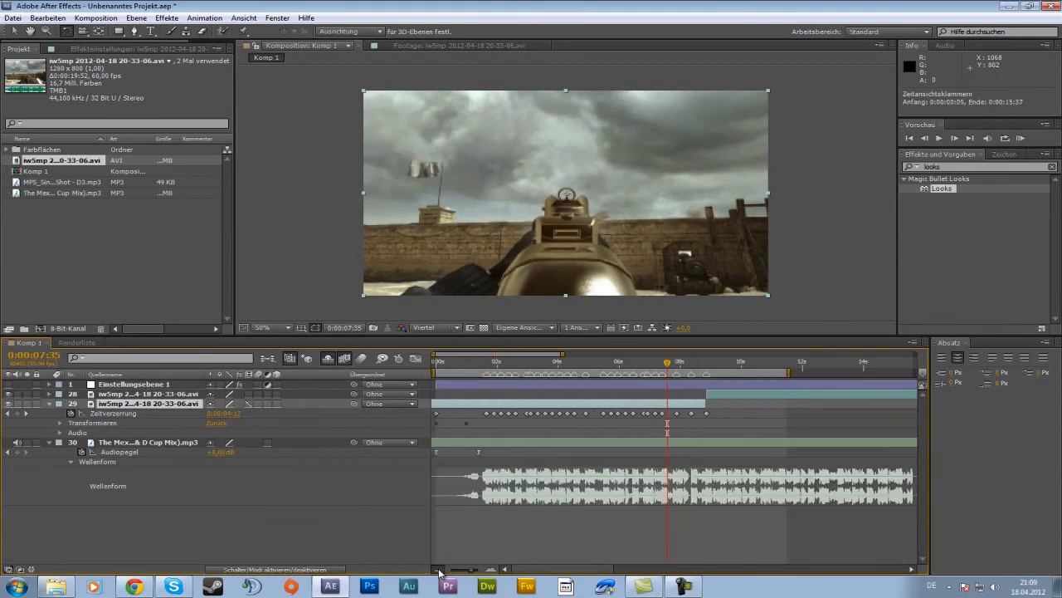
click(439, 570)
key(KP_0)
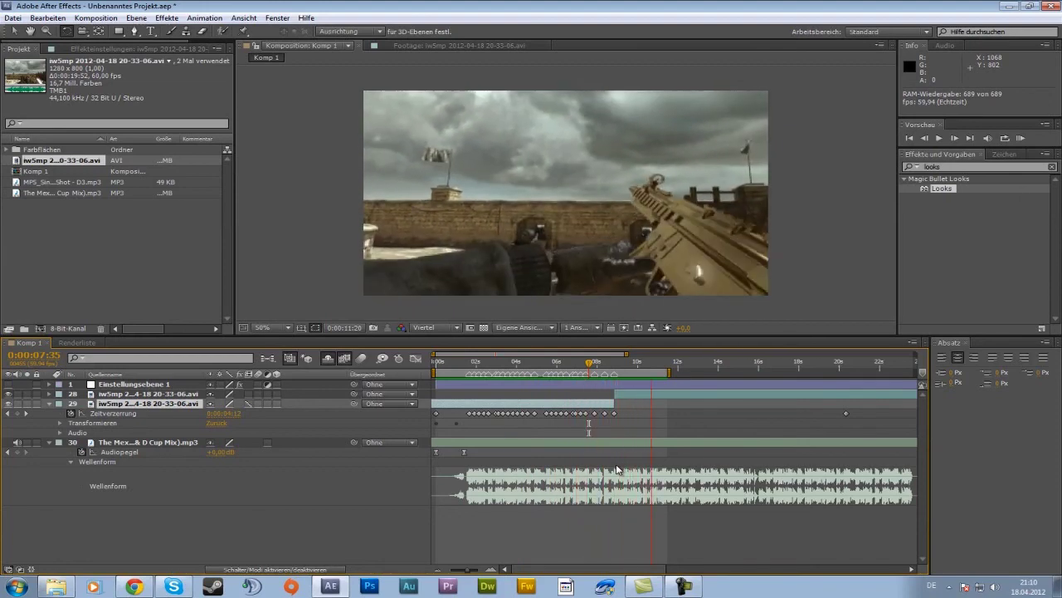
key(space)
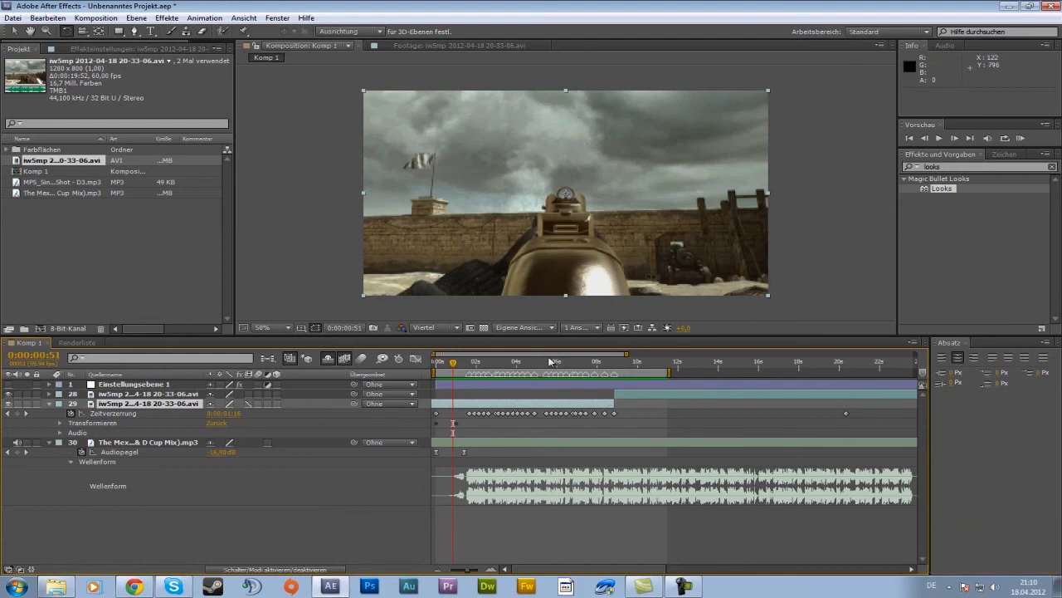
- At about 9 seconds, make adjustment layer 1 (Einstellungsebene 1) visible again
drag(476, 366, 618, 366)
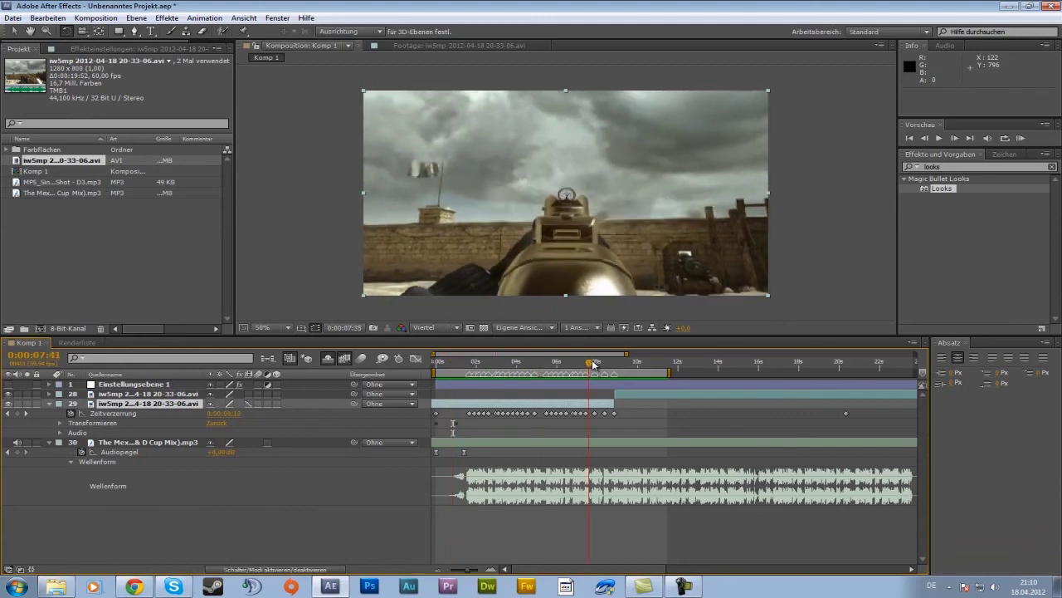
click(9, 385)
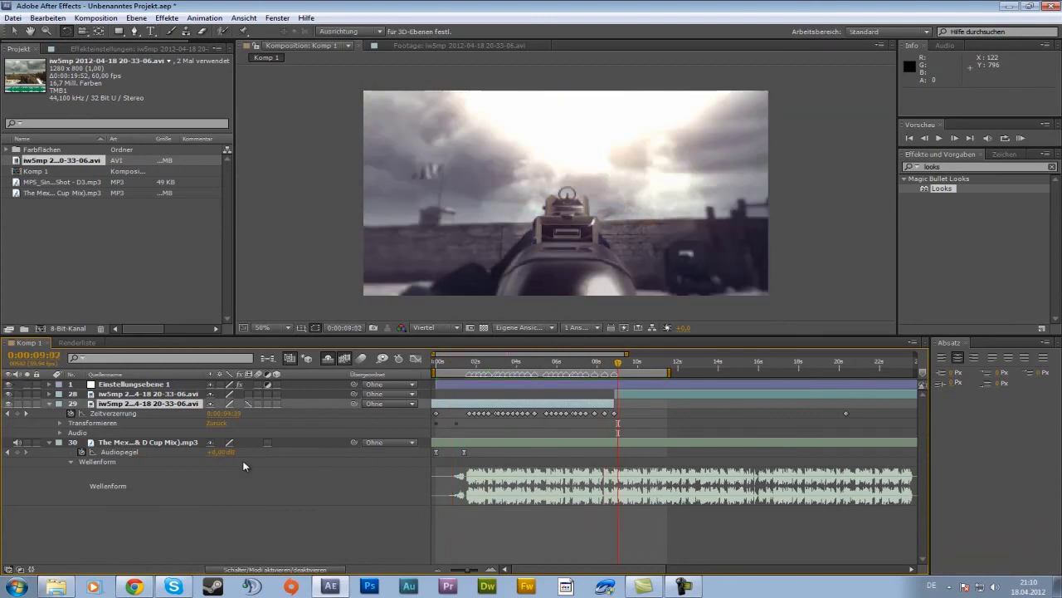